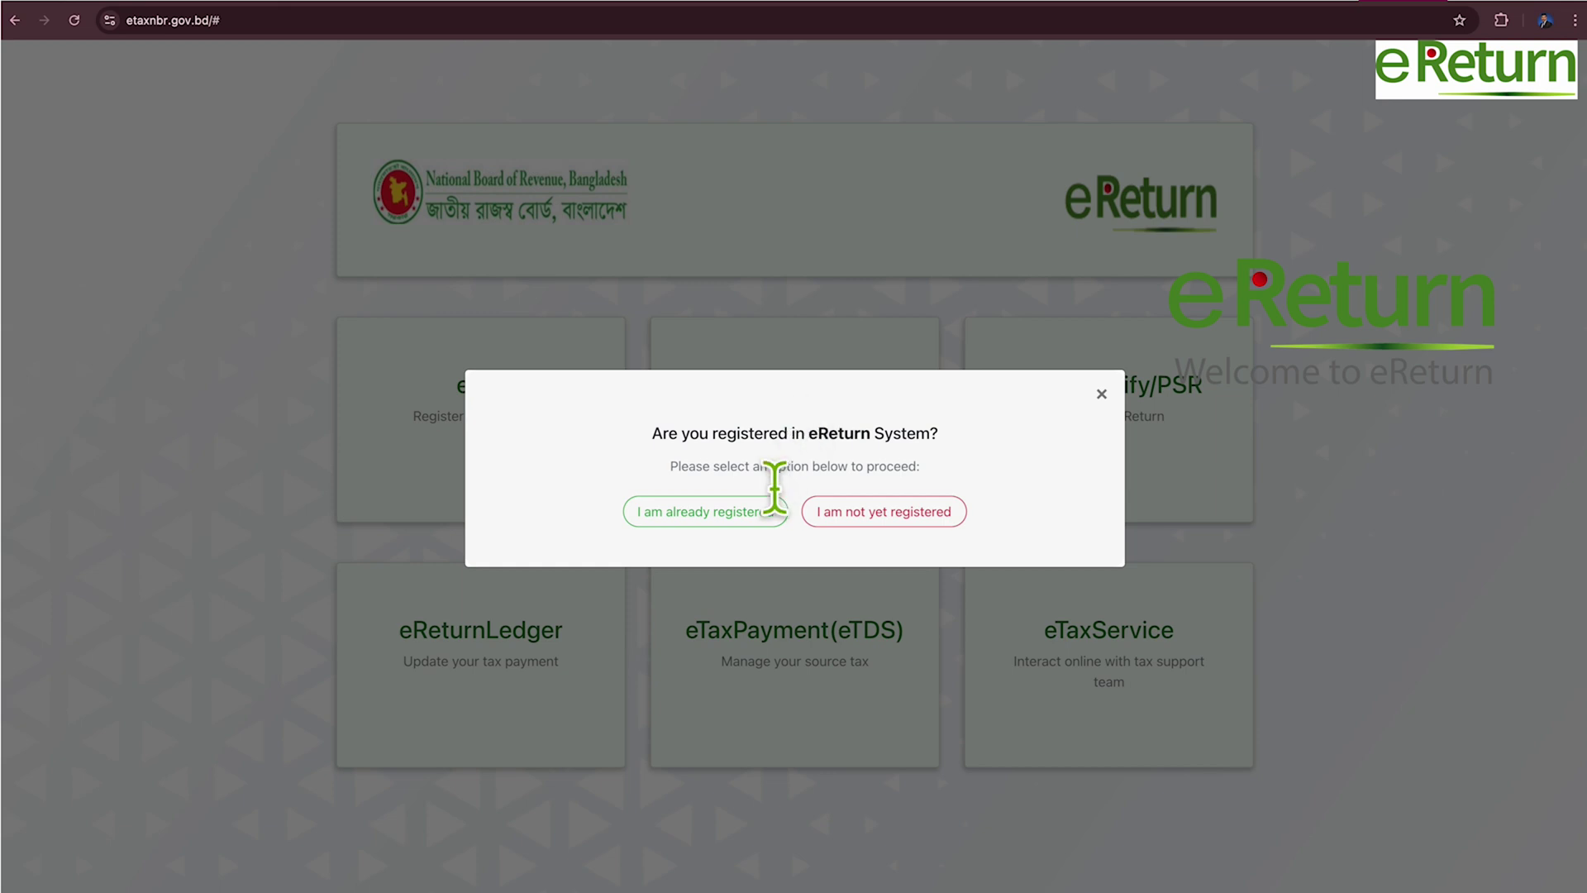
Sign in as an already registered user and start a Regular e-Return.
left_click(748, 519)
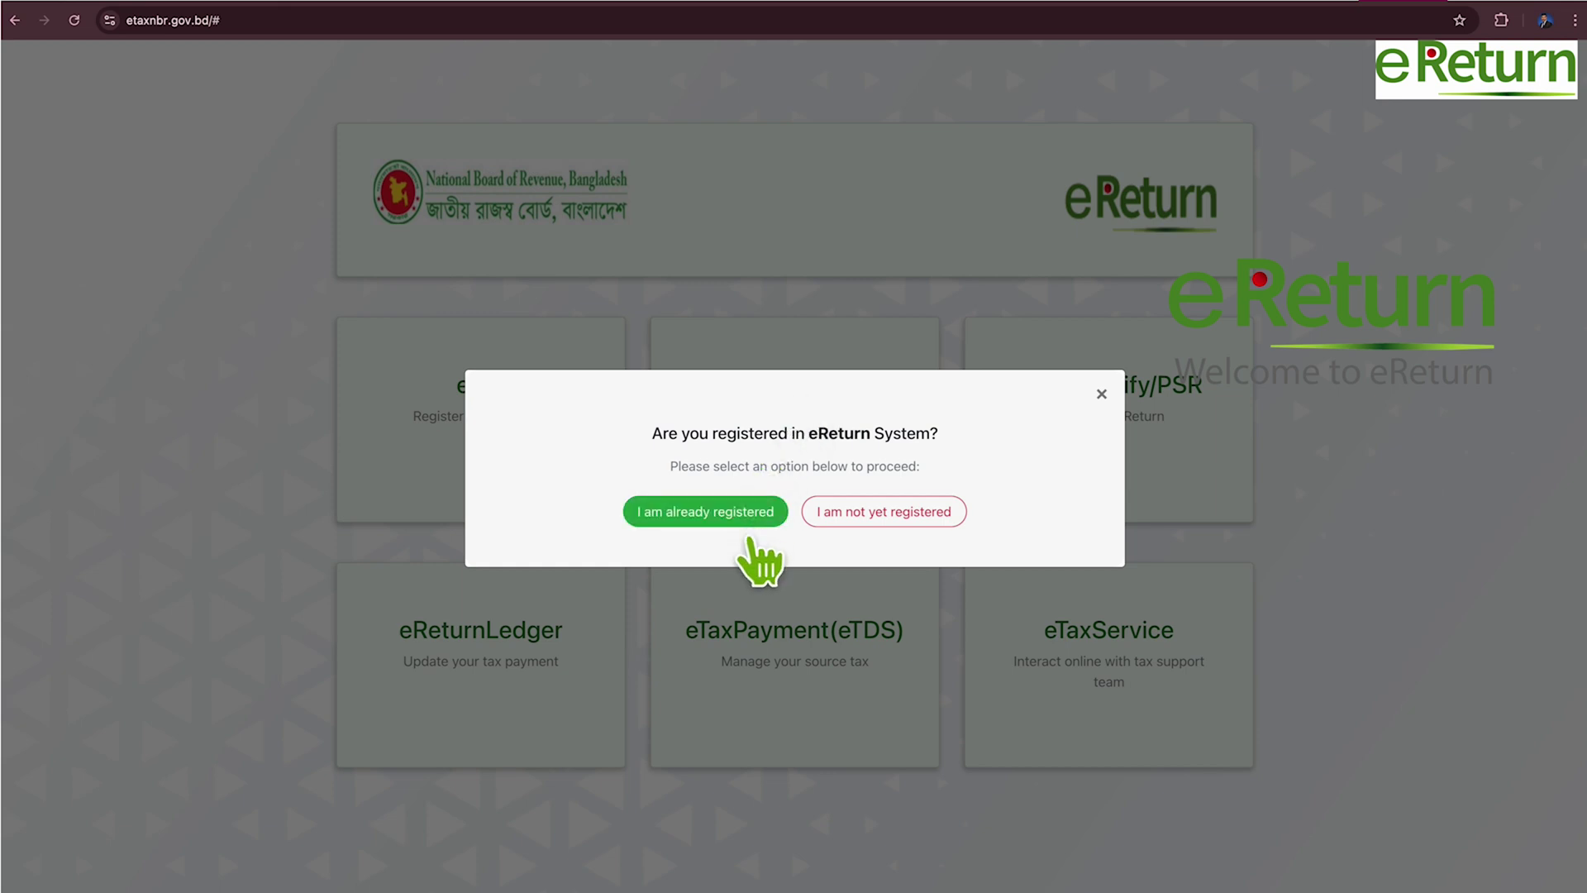
left_click(748, 521)
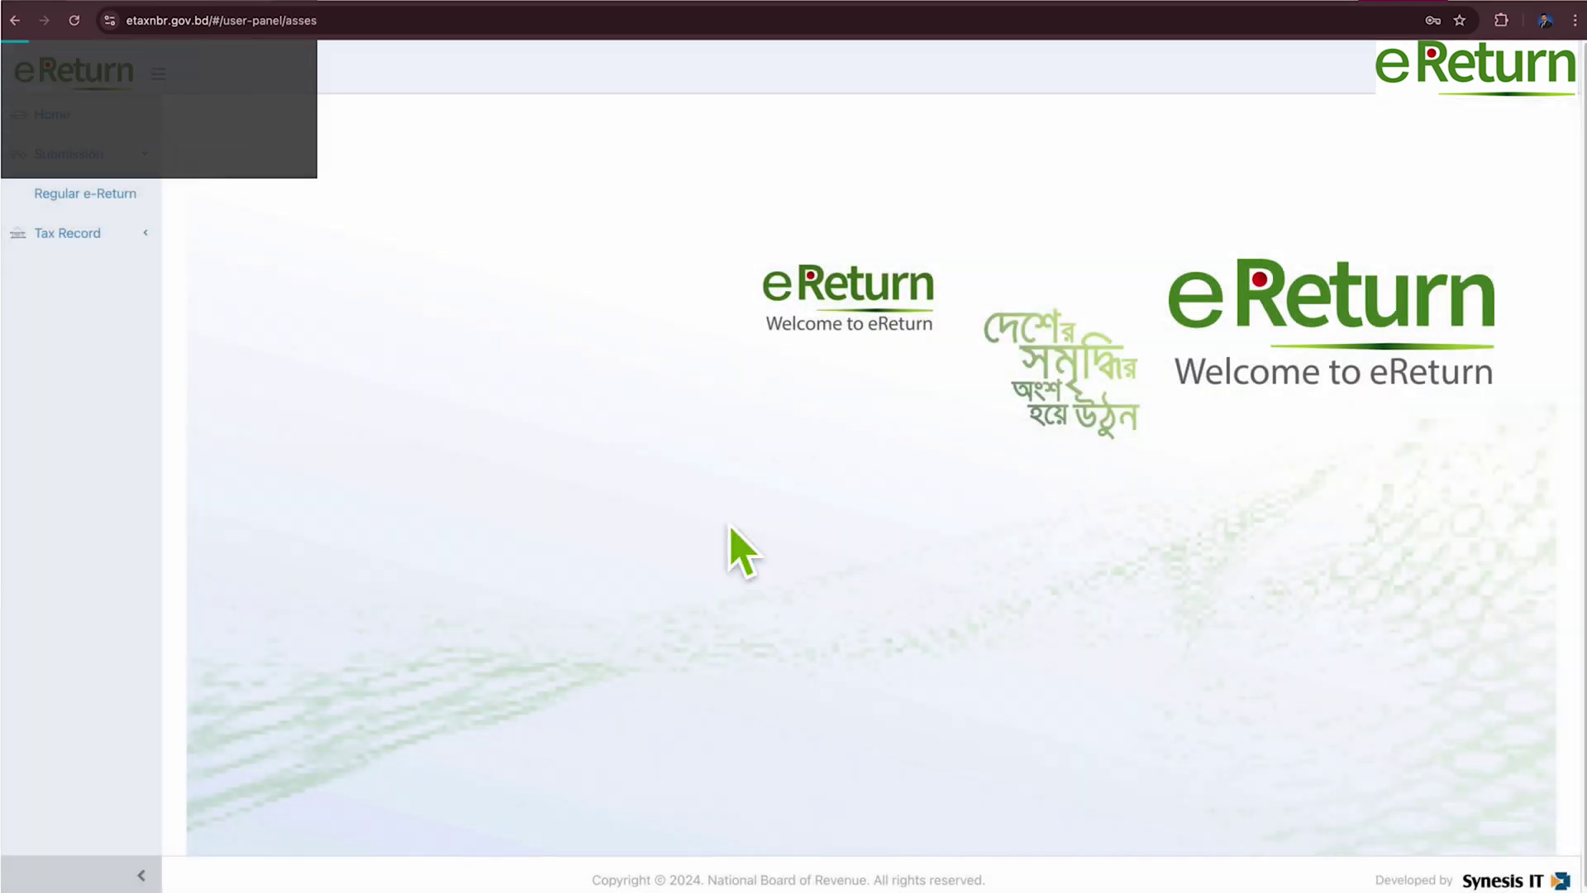
left_click(106, 191)
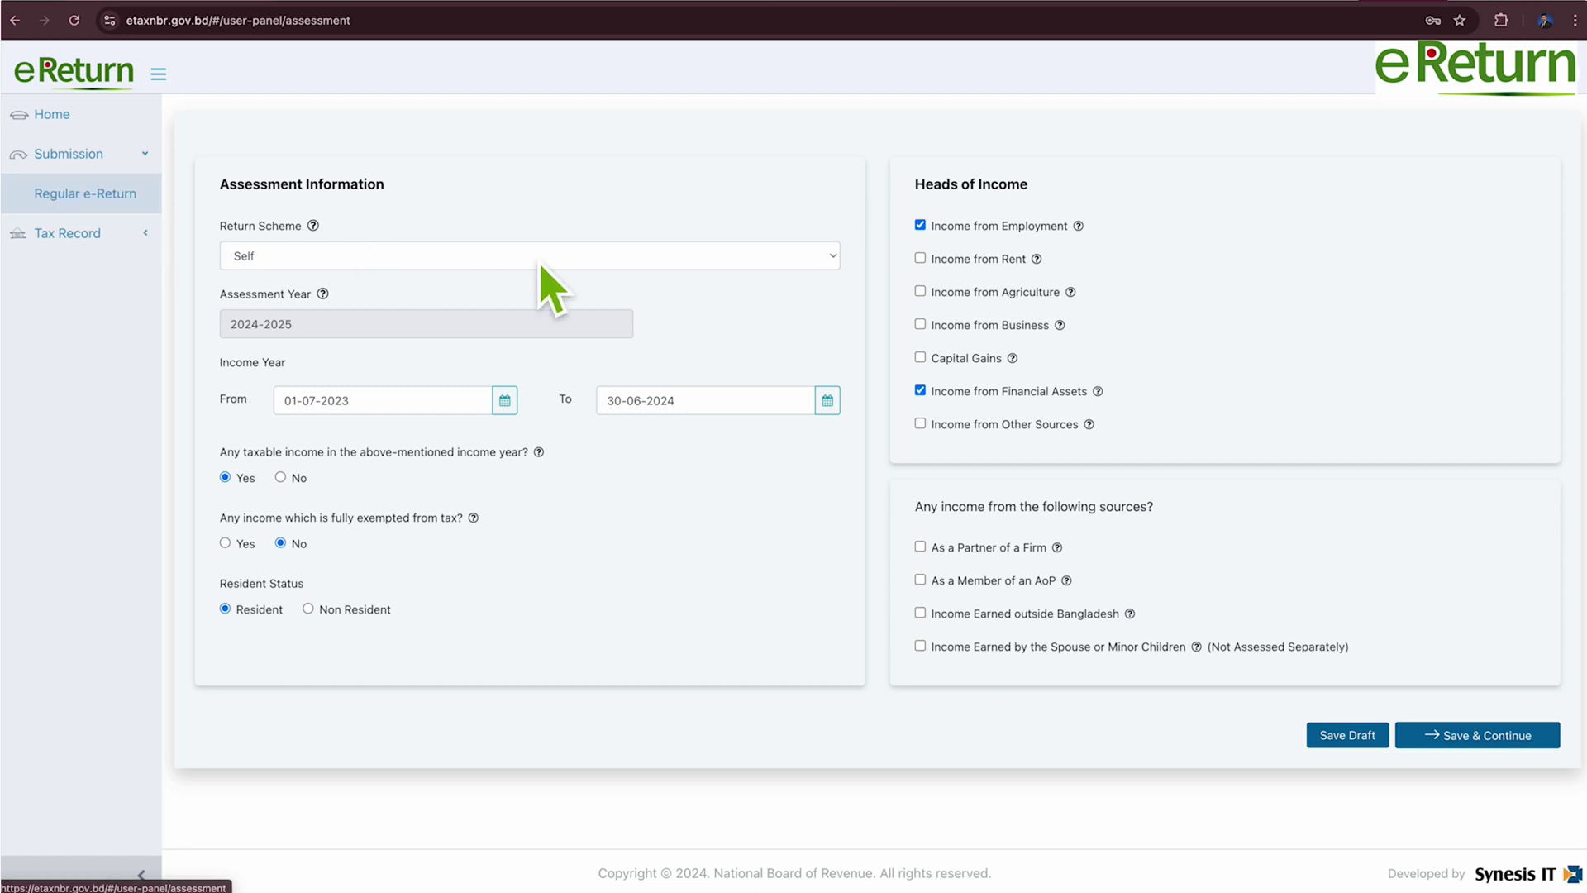
Keep 'Self' as the 2024-2025 return scheme and save the assessment details.
left_click(800, 258)
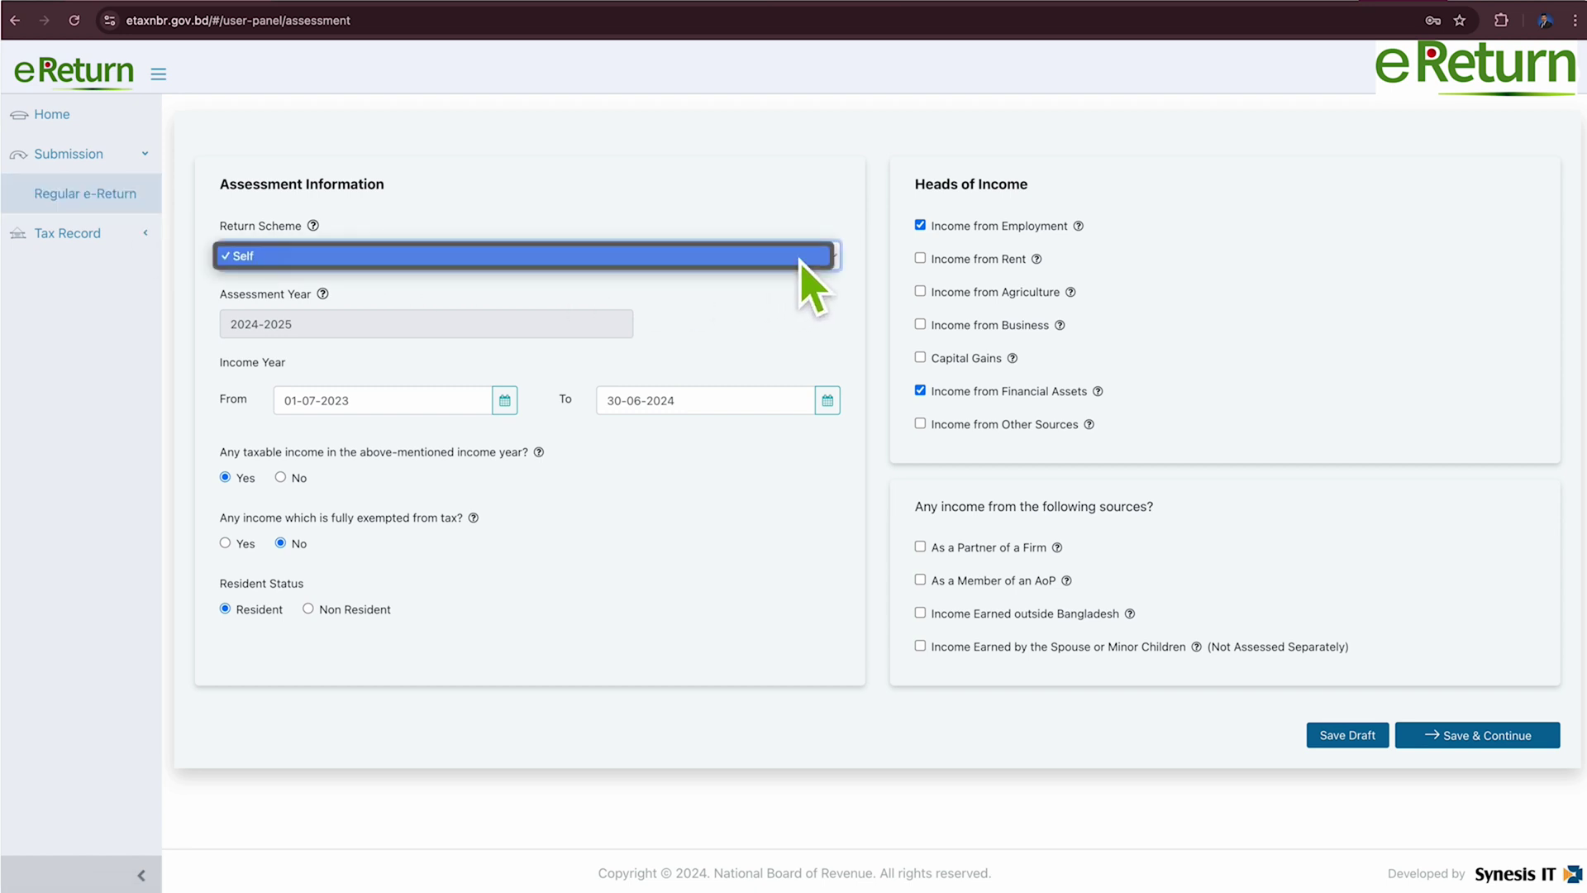
left_click(632, 358)
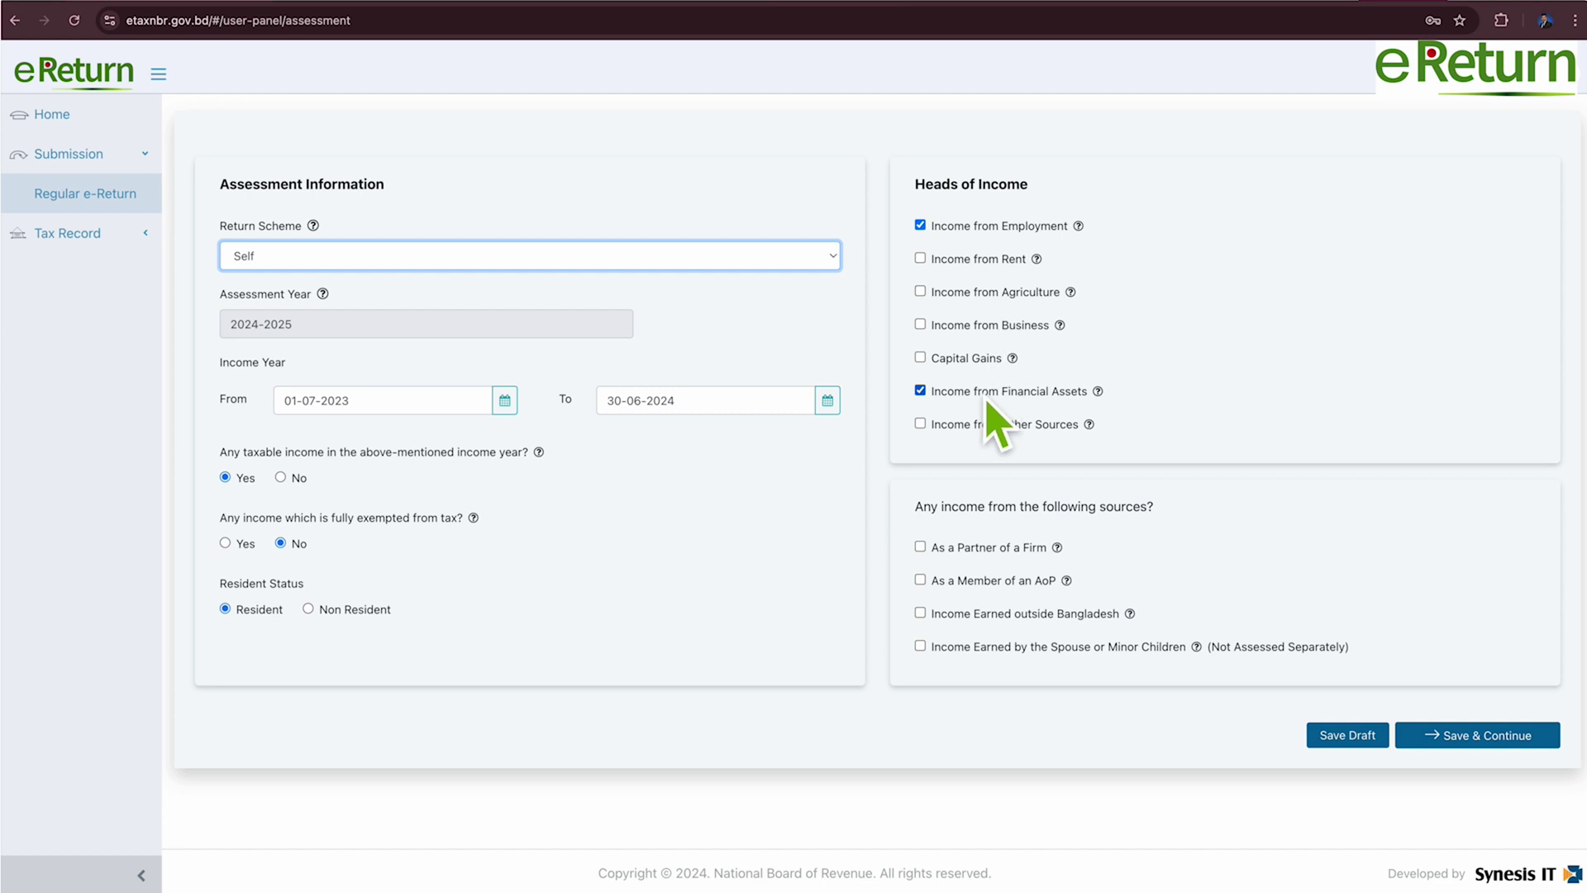
left_click(1526, 747)
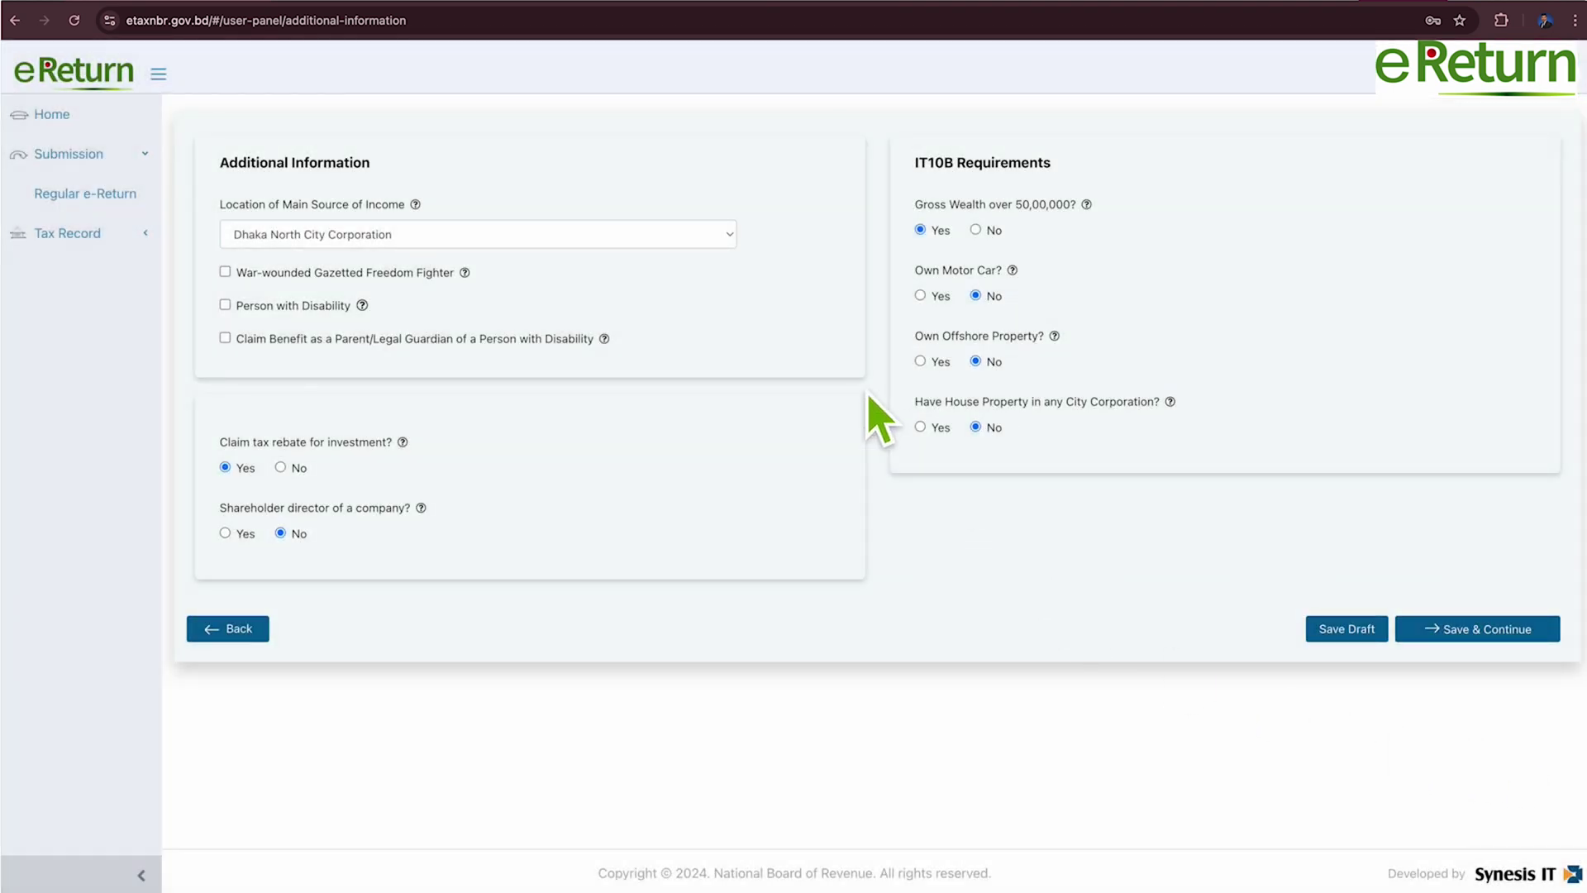
Keep Dhaka North City Corporation as the income location and save the additional information.
left_click(721, 234)
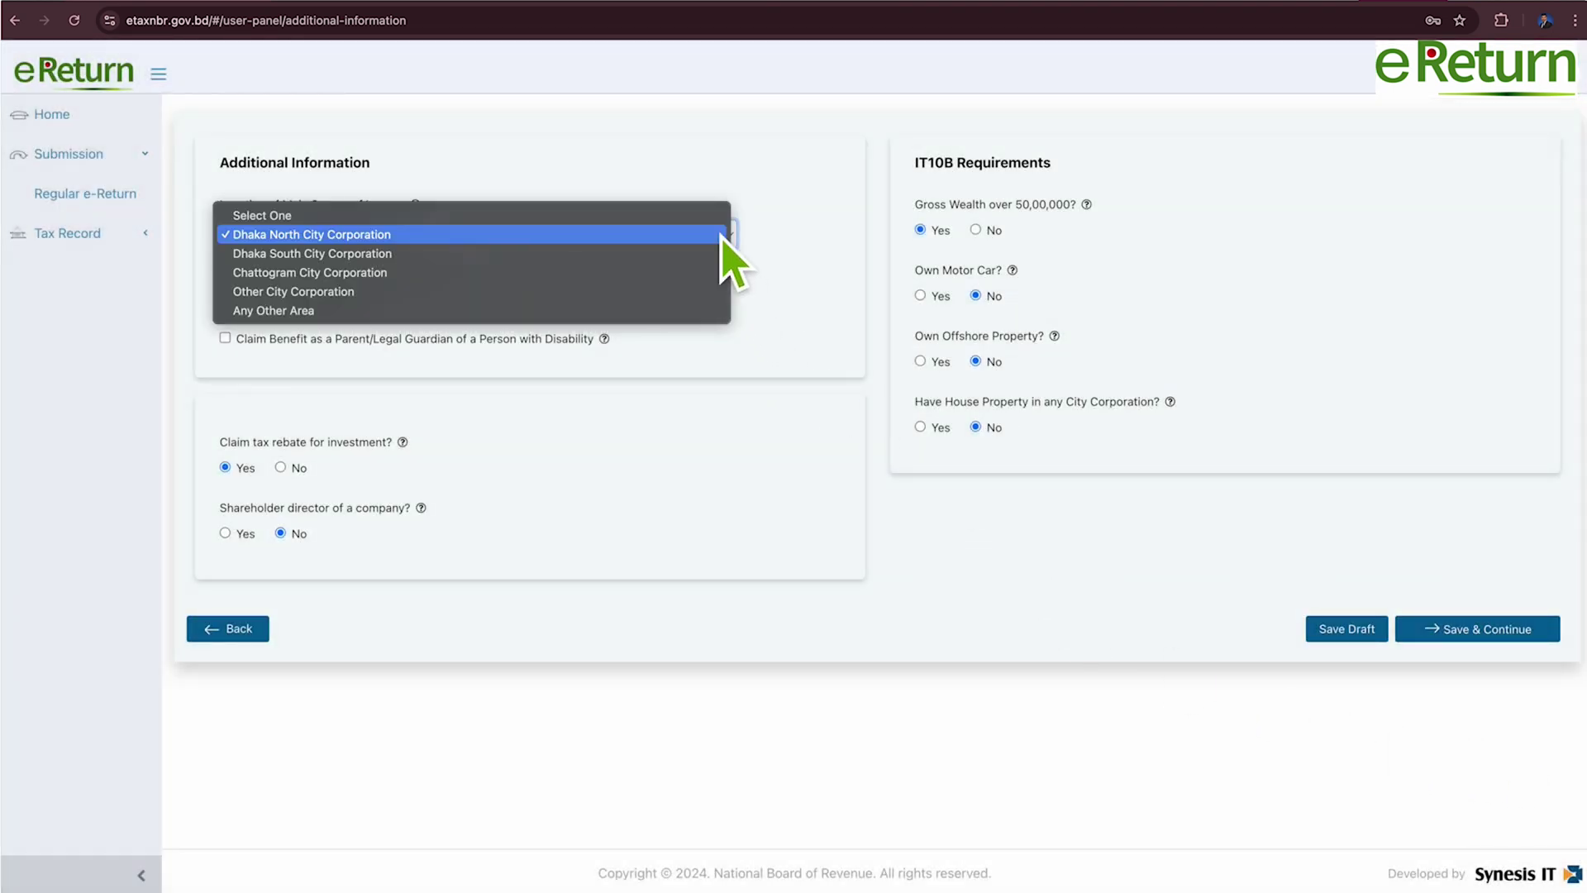
left_click(722, 235)
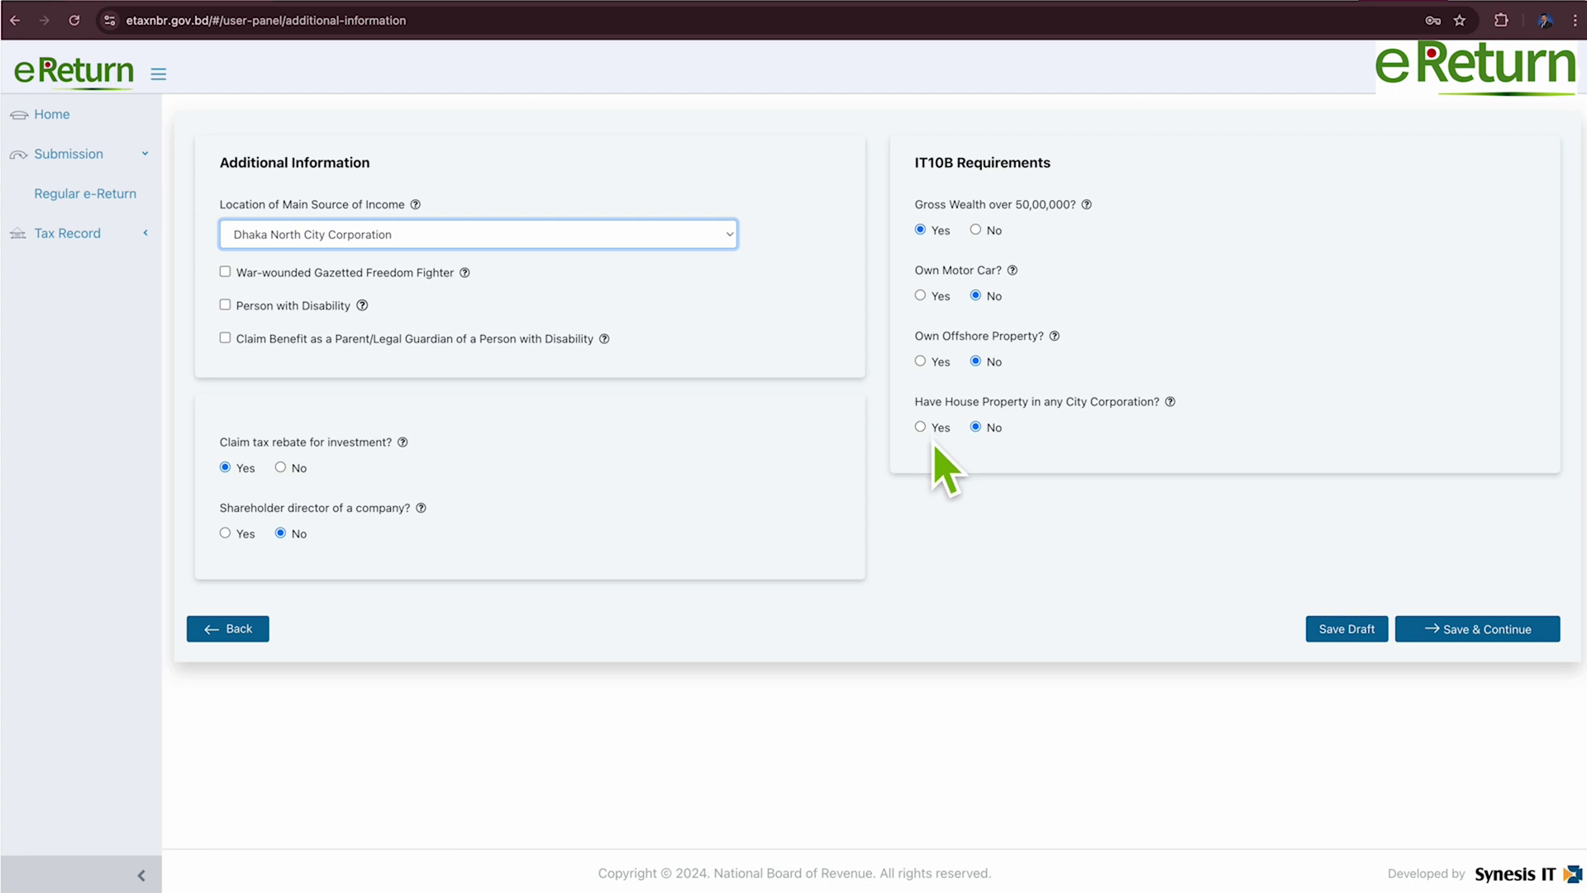
left_click(1502, 640)
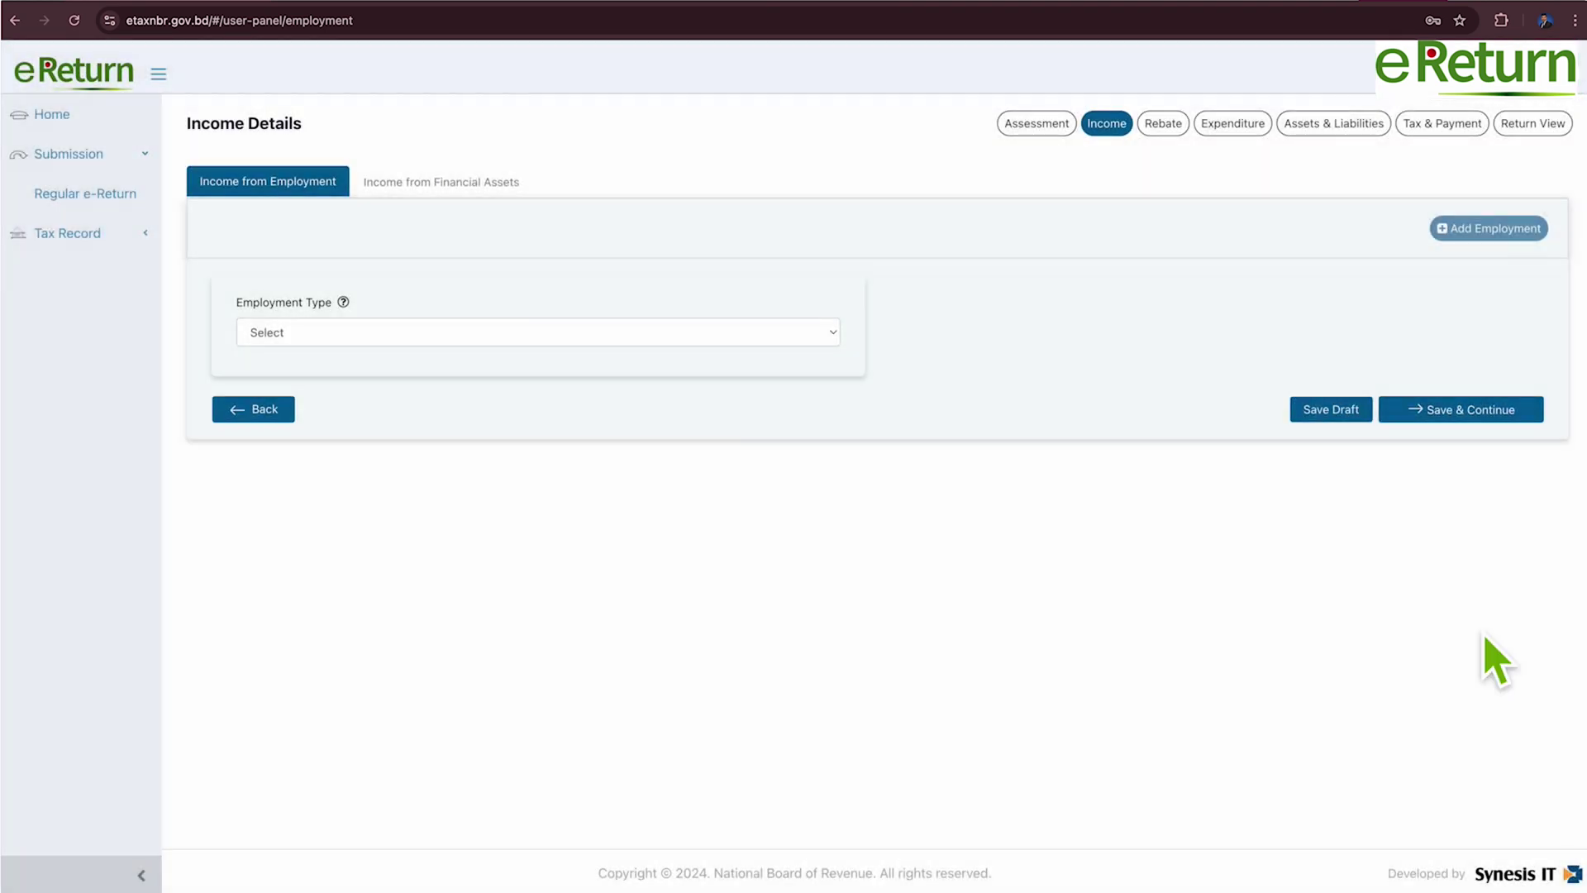
Record government pay scale (not iBAS++) employment at Sonali Bank as PO with basic pay 400000.
left_click(807, 339)
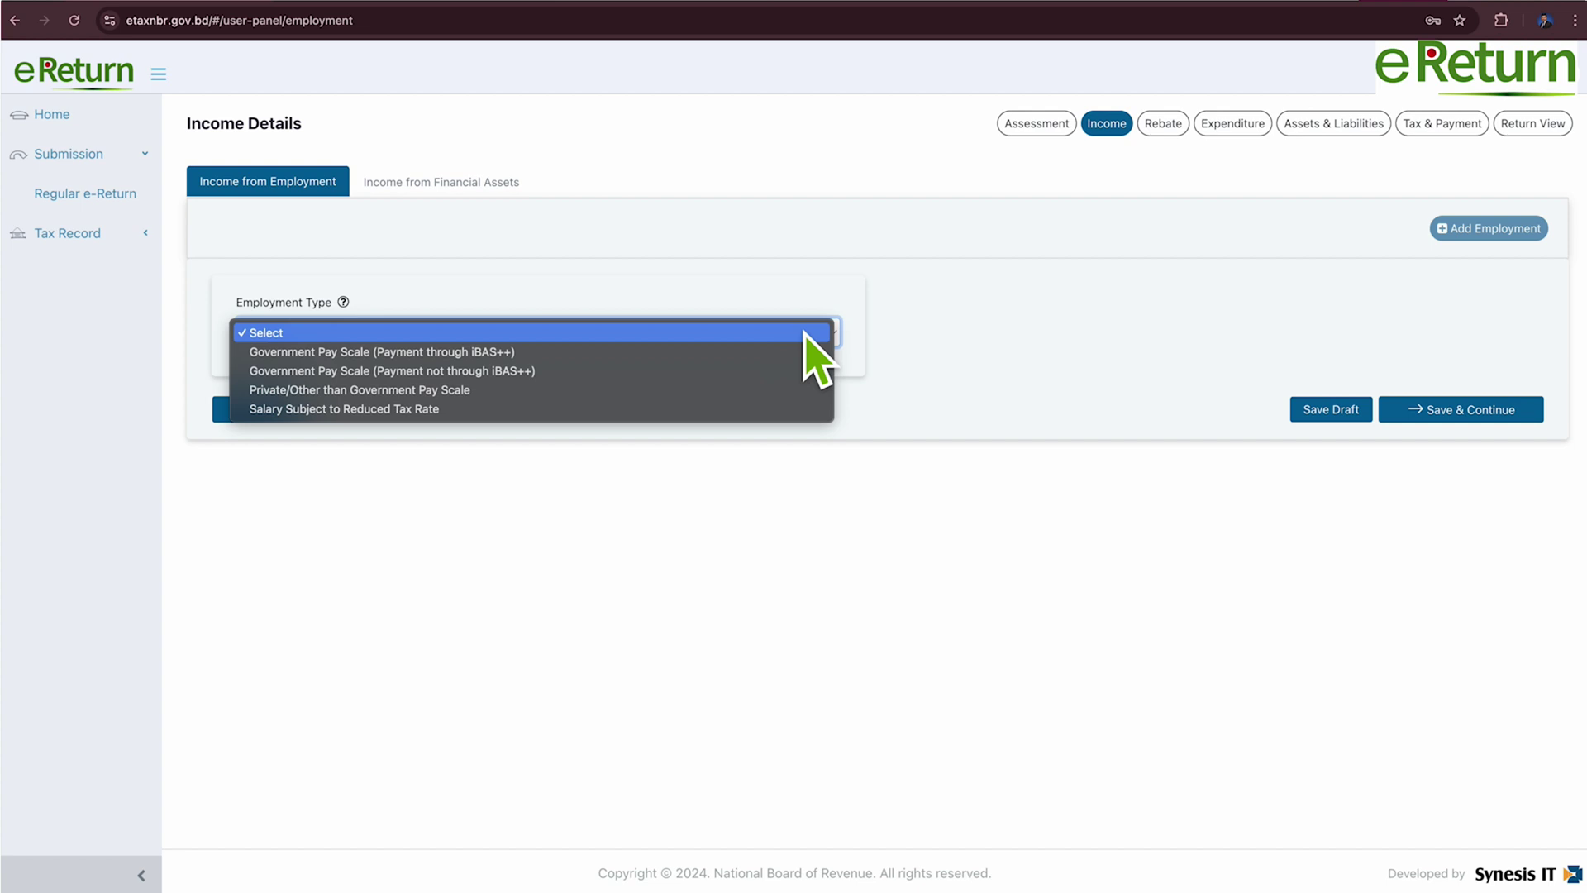
left_click(494, 372)
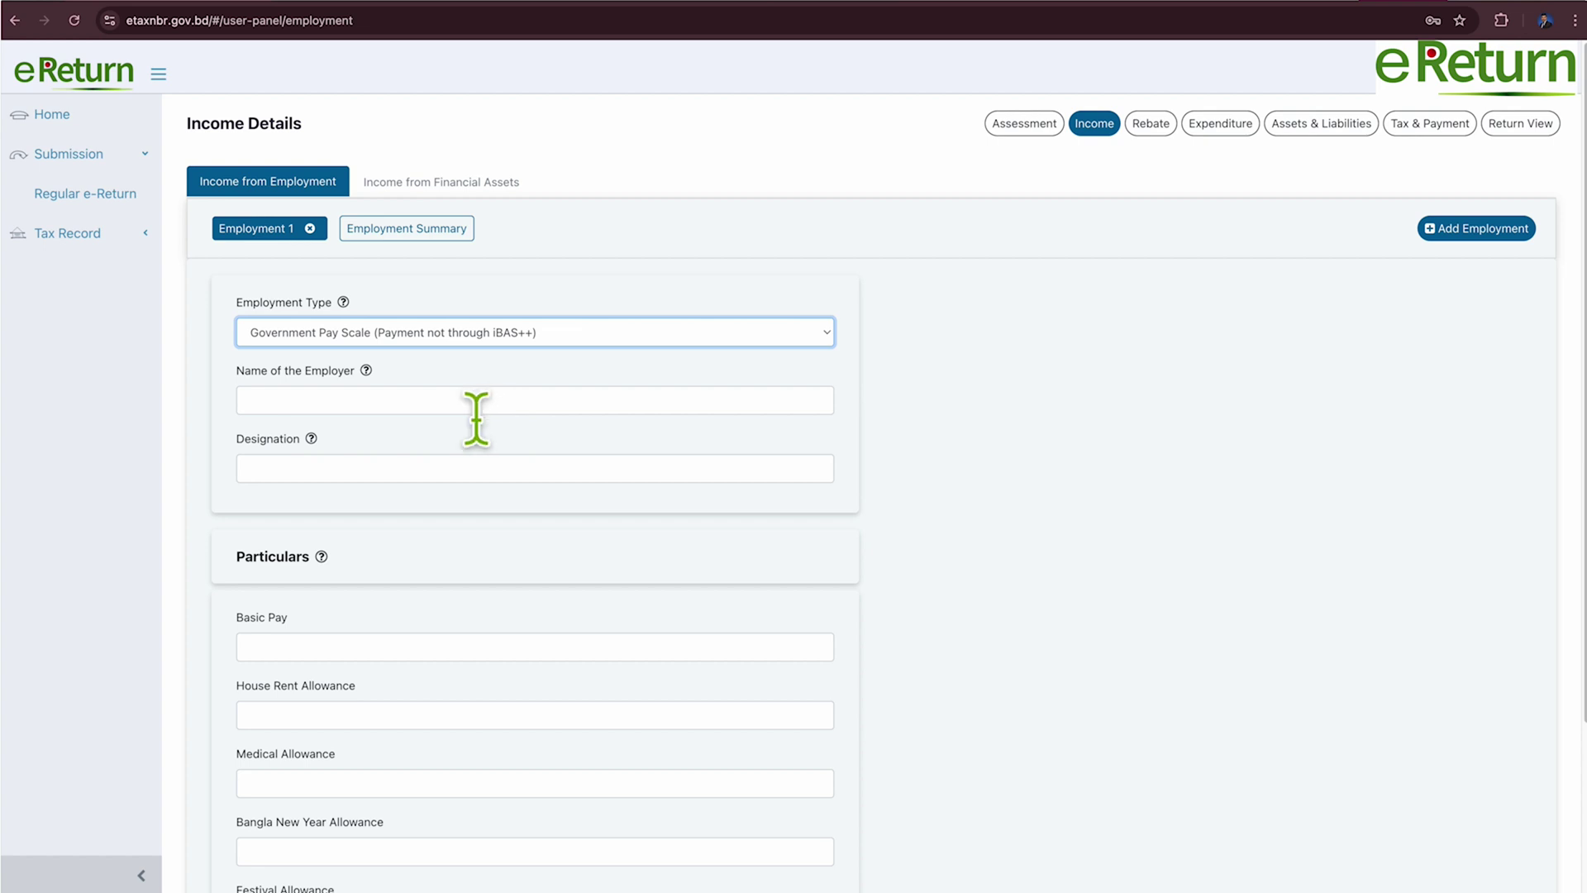
left_click(477, 402)
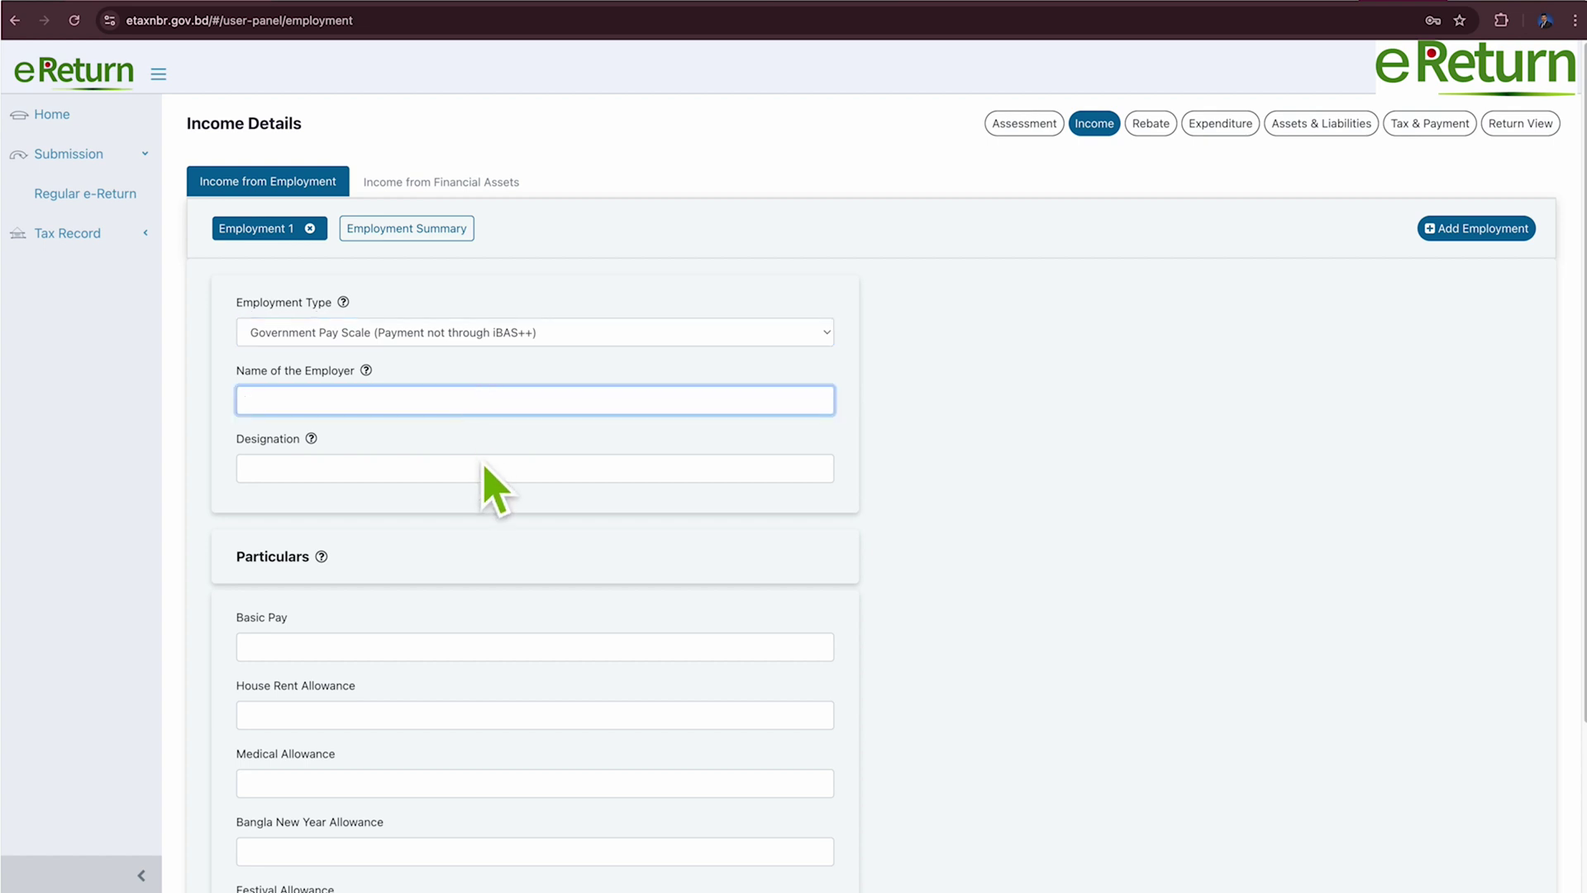
type("So")
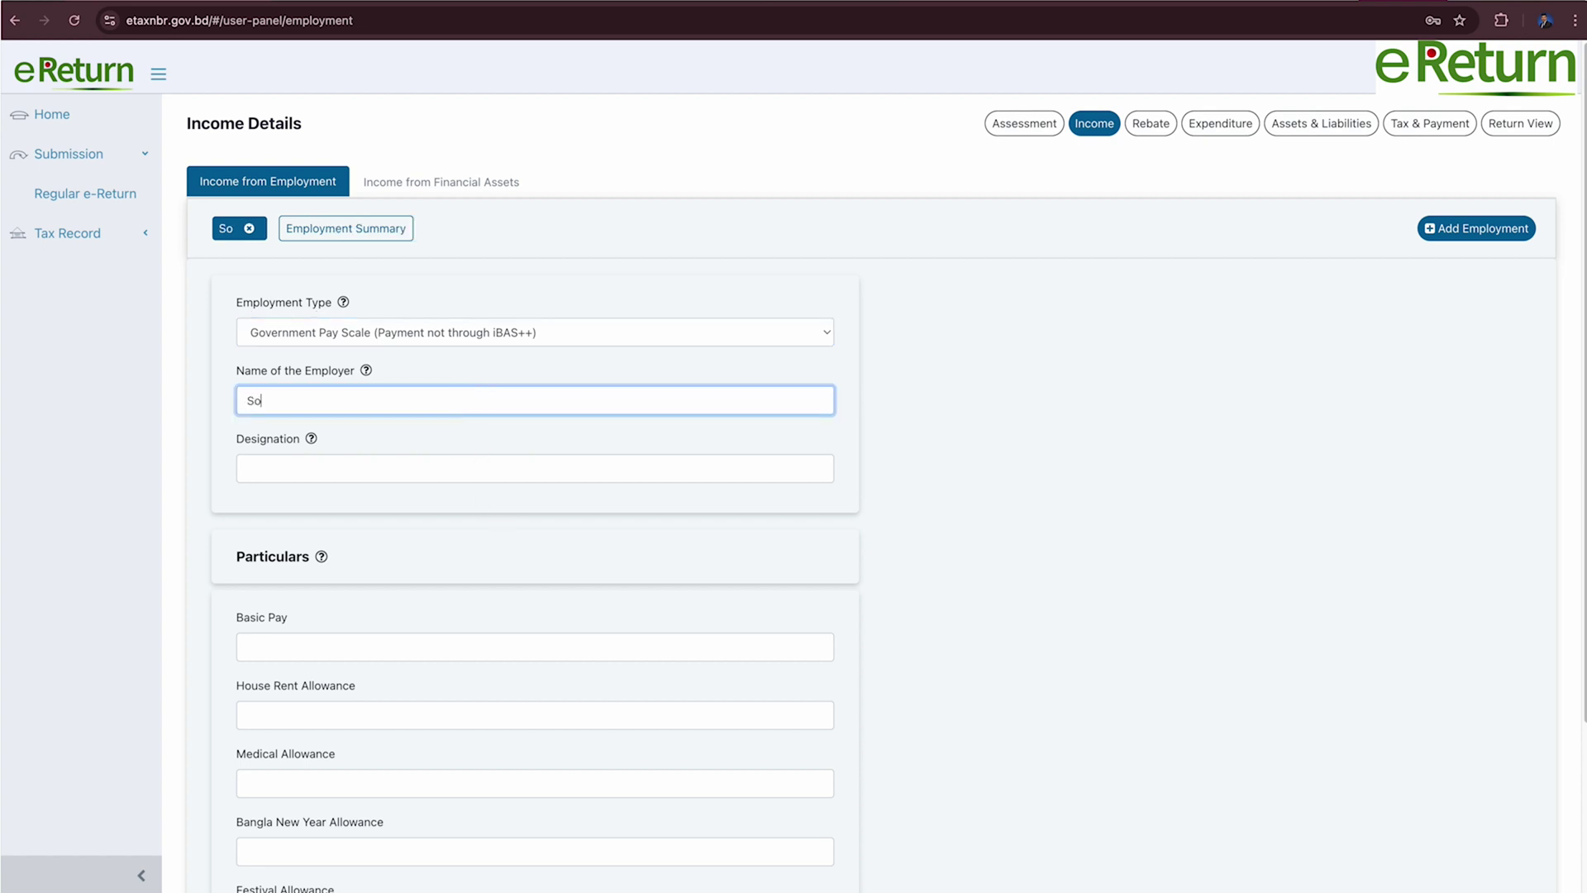
type("nali")
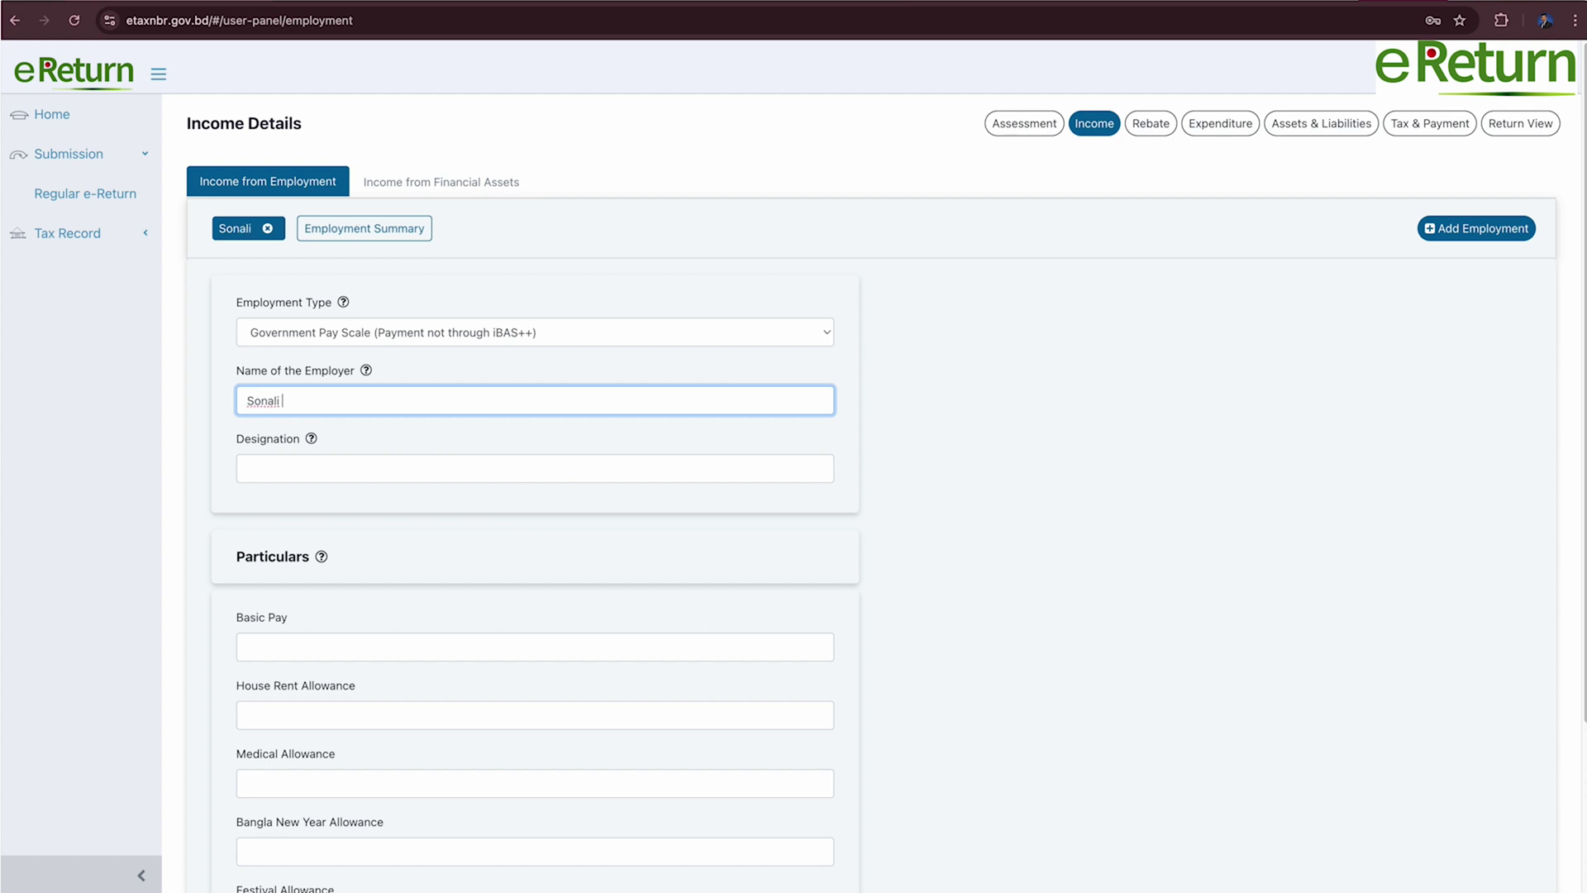
type(" Bank")
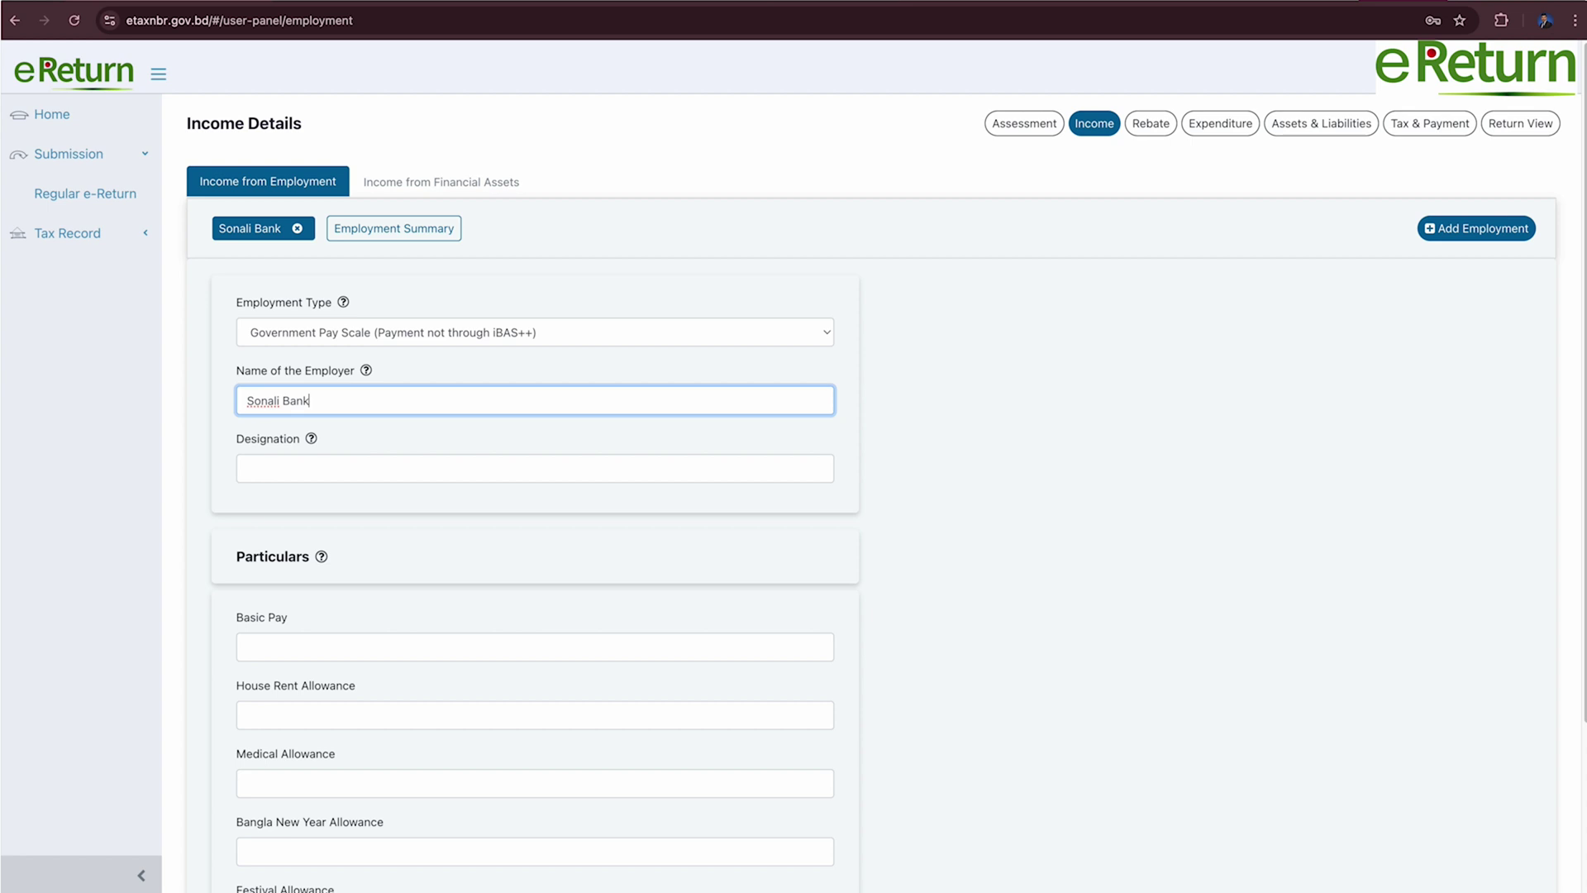
left_click(331, 467)
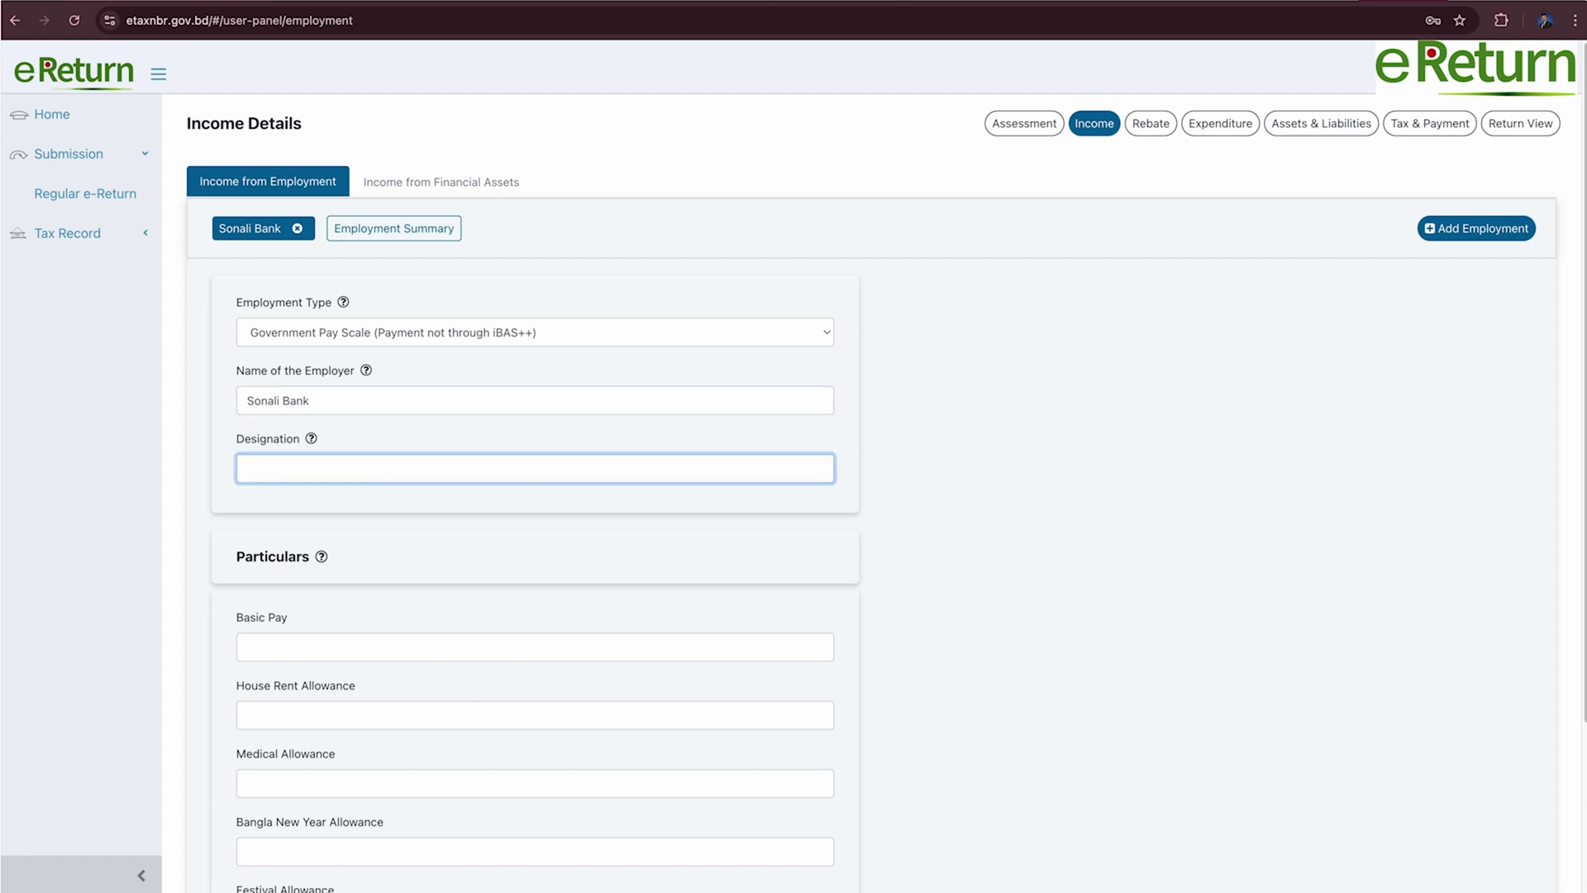
type("PO")
left_click(330, 646)
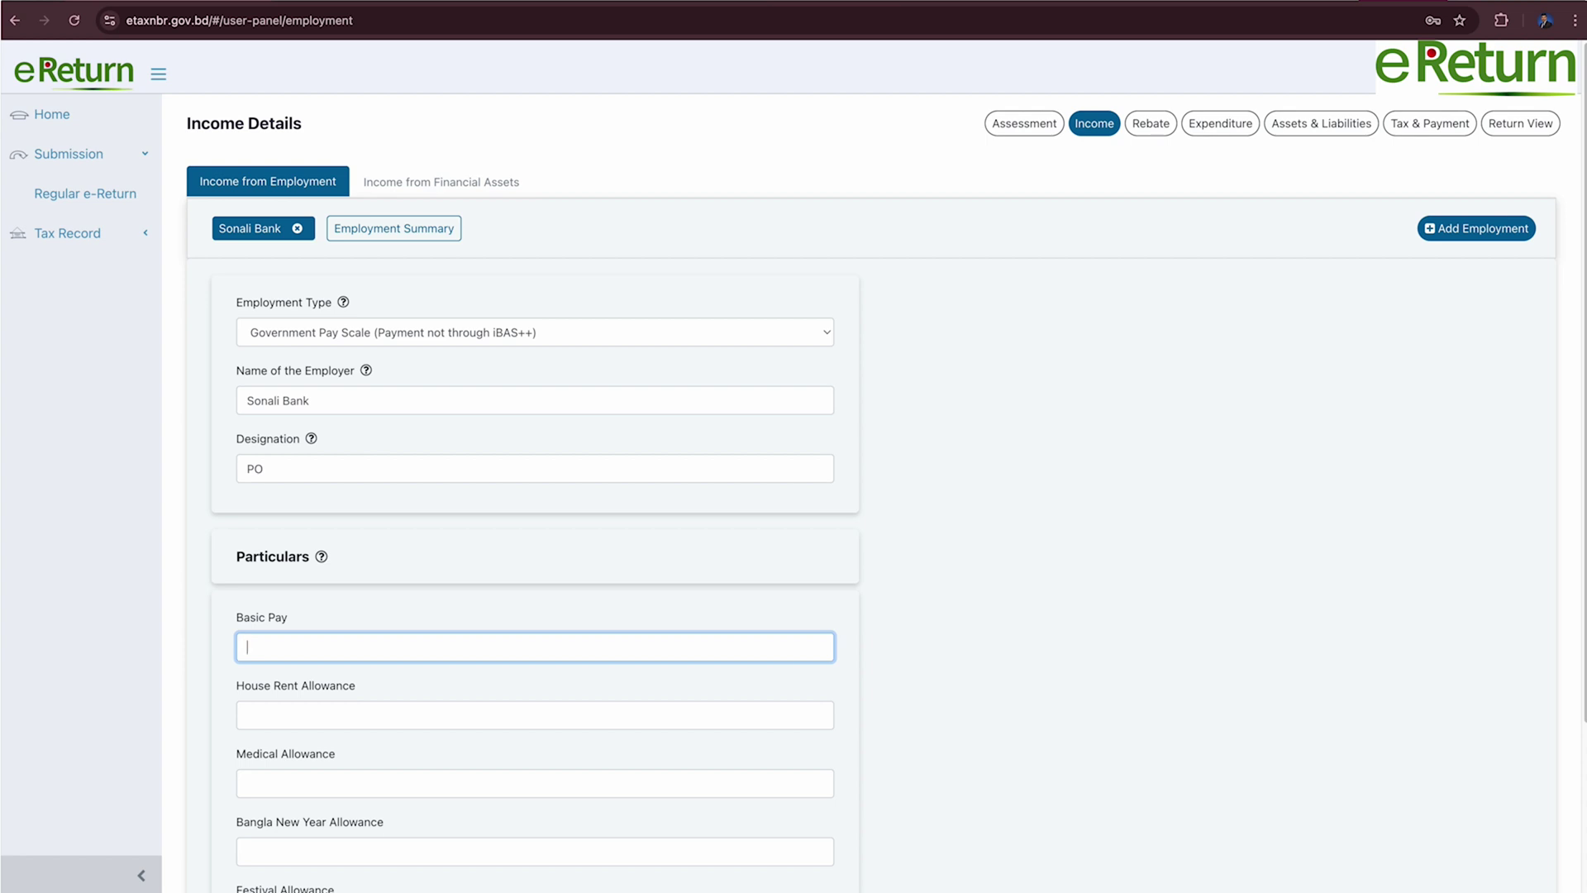
type("400000")
Enter house rent 15,00,000, medical 18,000, Bangla New Year 4000 and festival 40,000 allowances, then save.
left_click(535, 715)
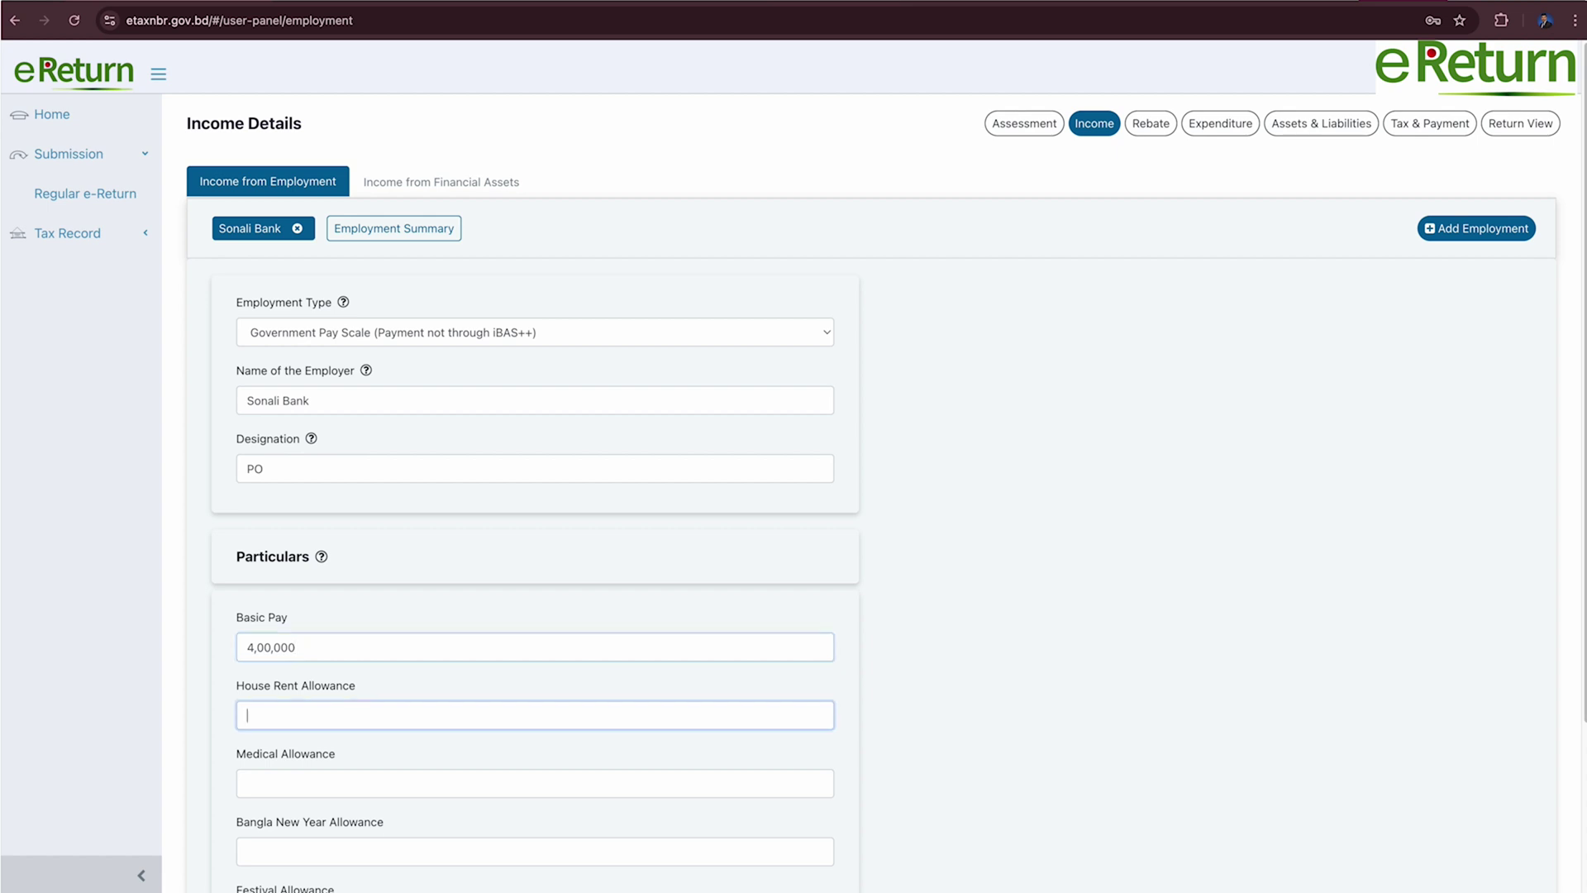
type("15,00,00")
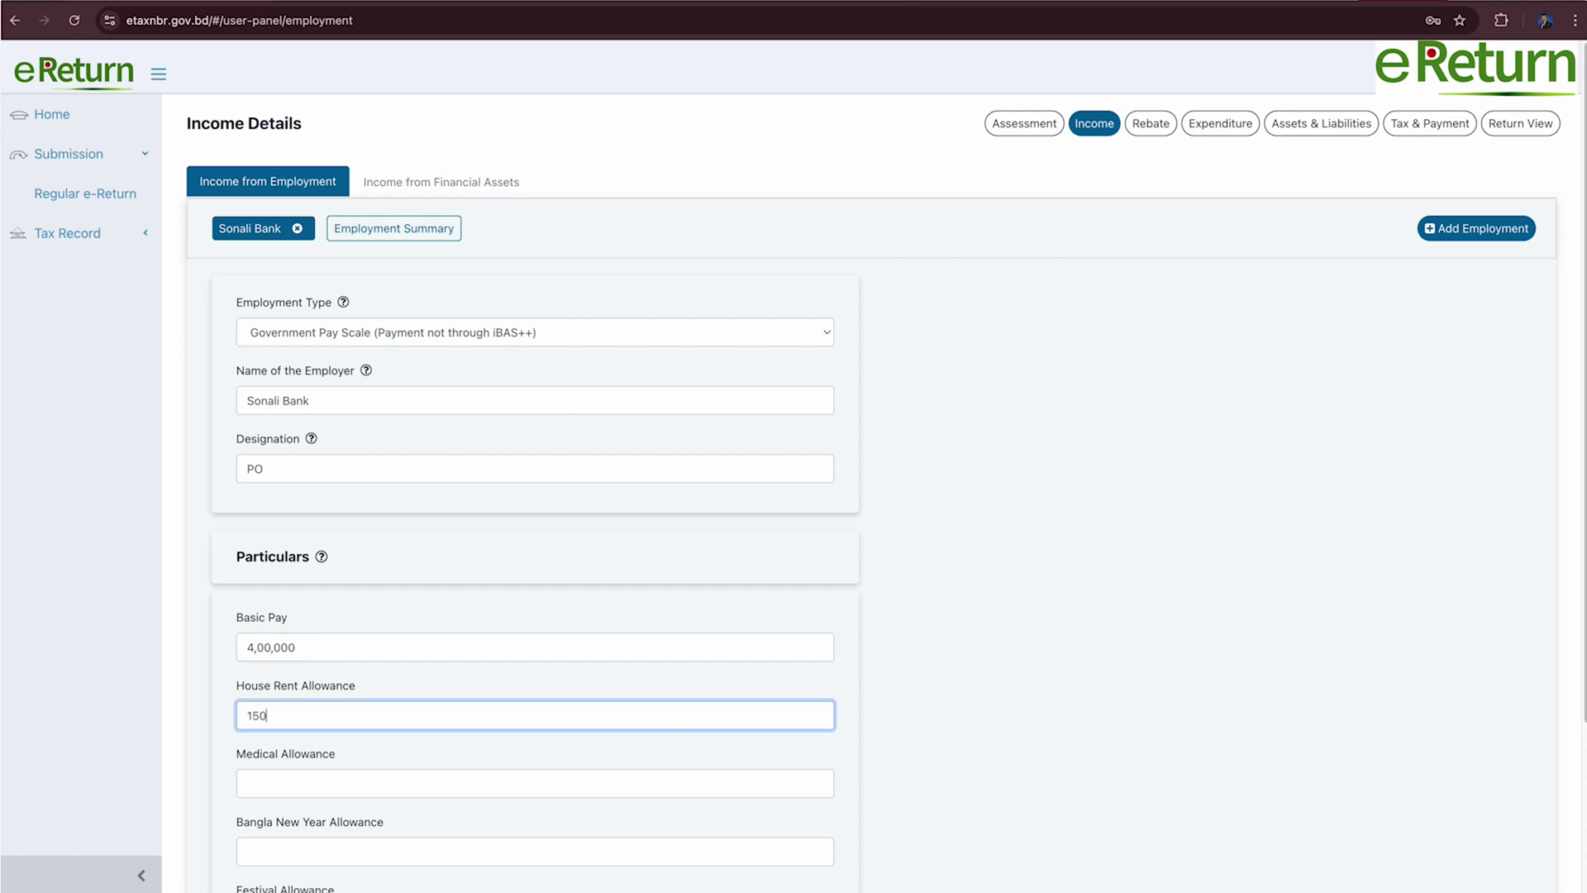
type("0")
left_click(535, 783)
type("18,000")
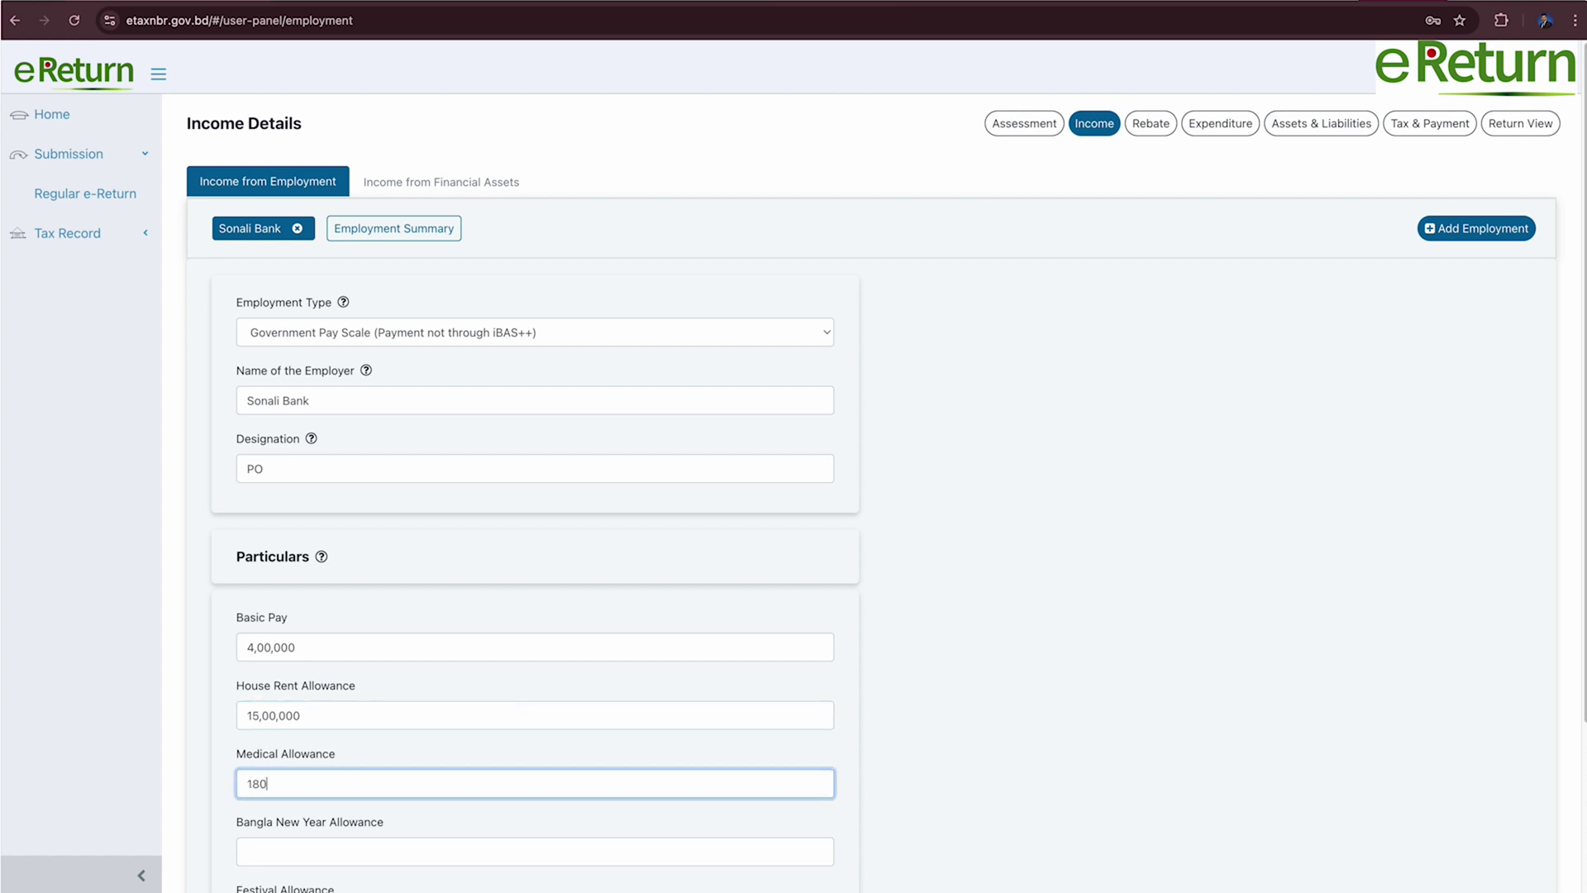
key("Tab")
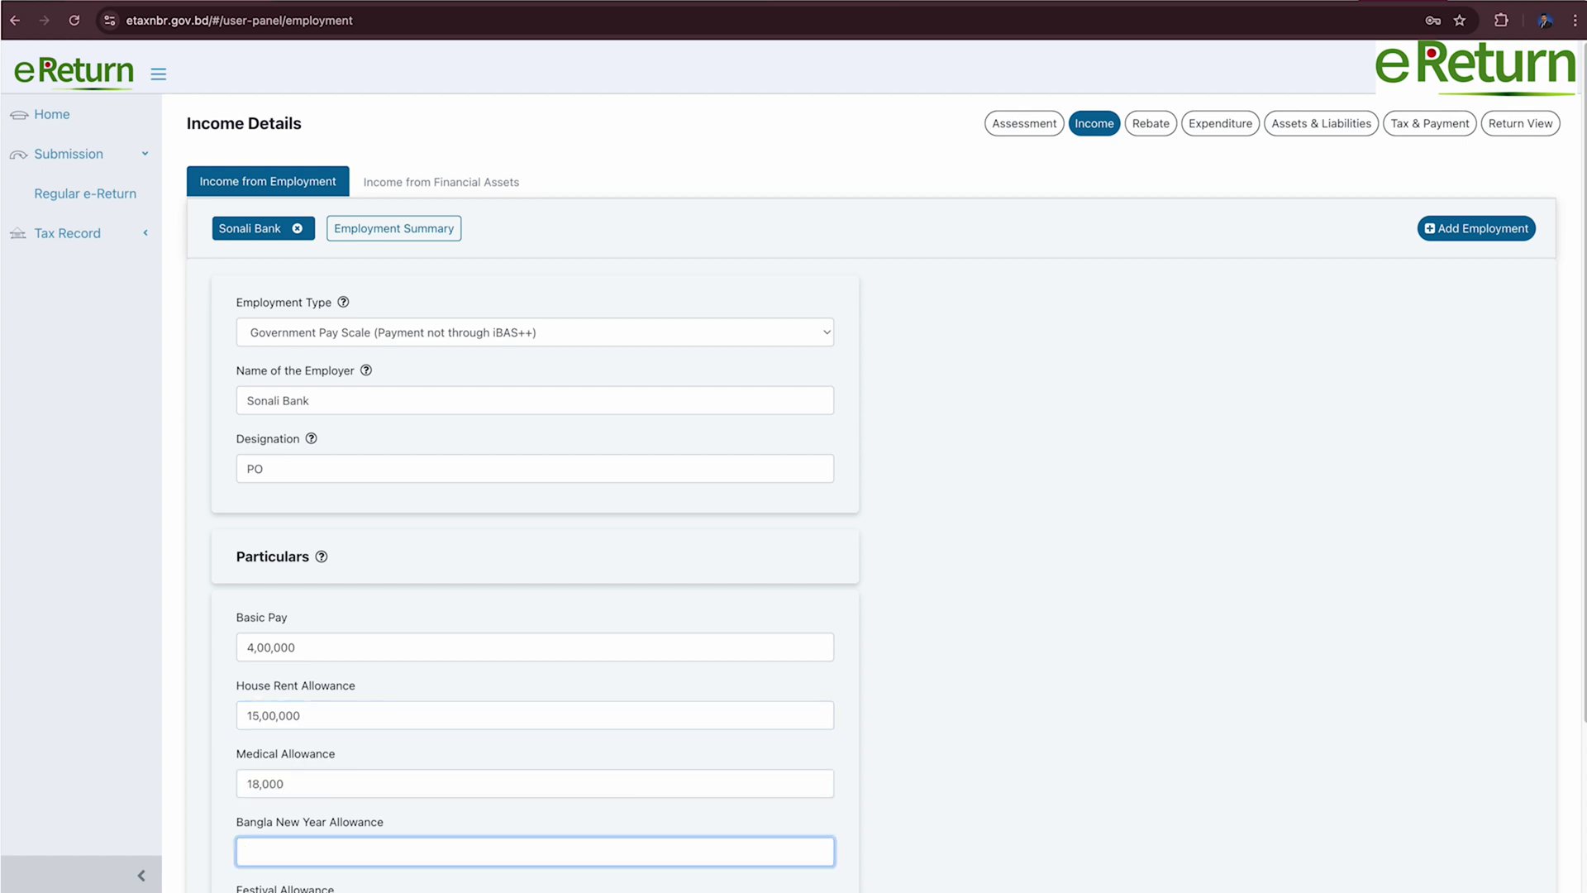
scroll(766, 478, "down", 3)
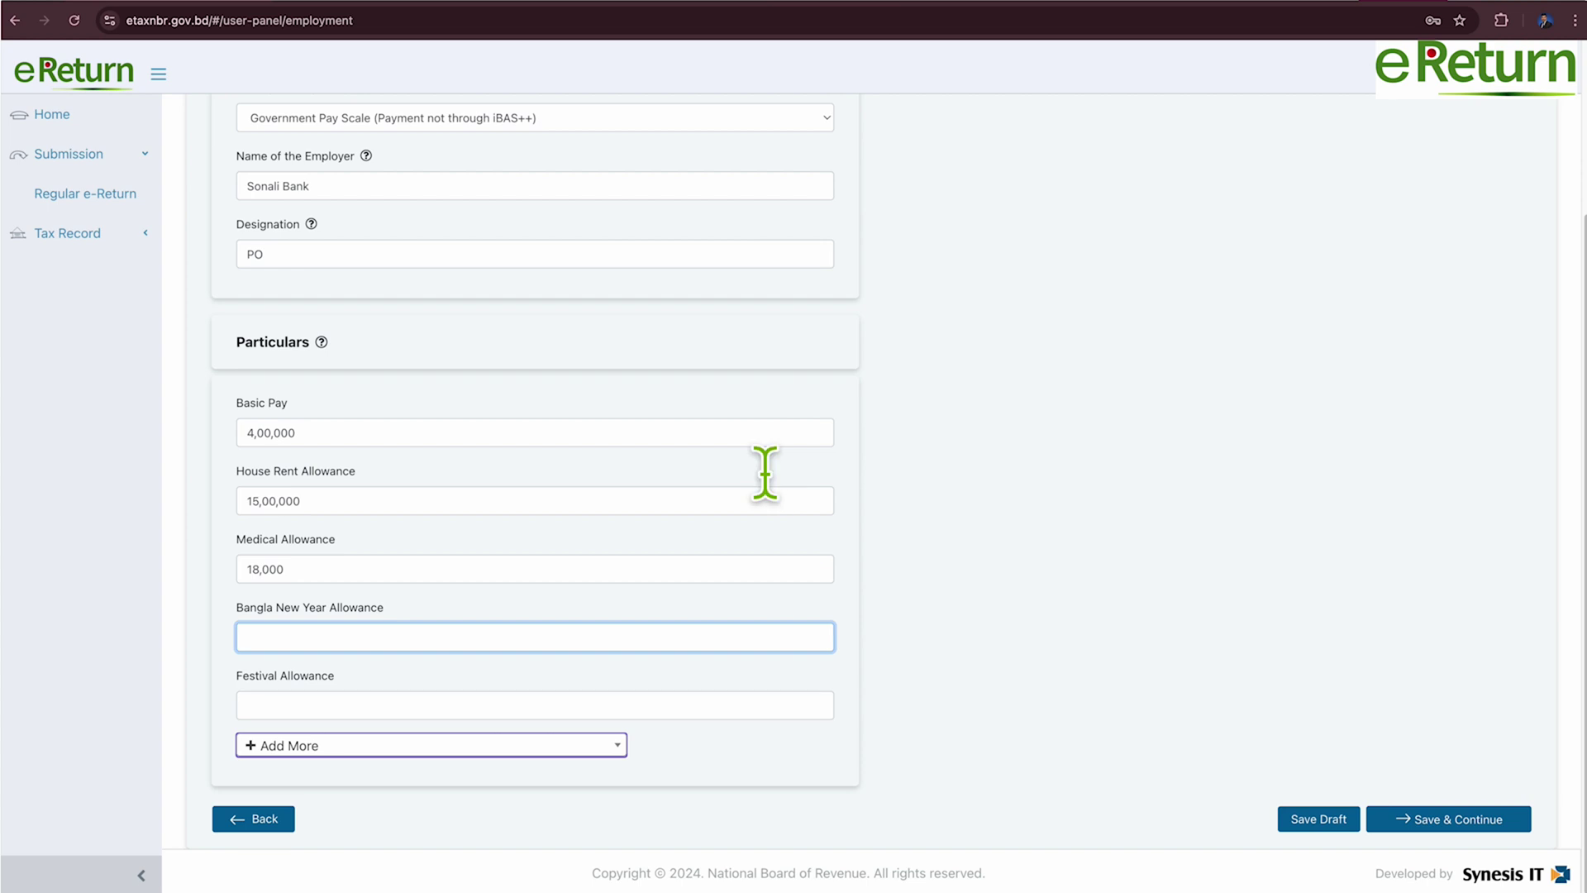
type("4000")
key("Tab")
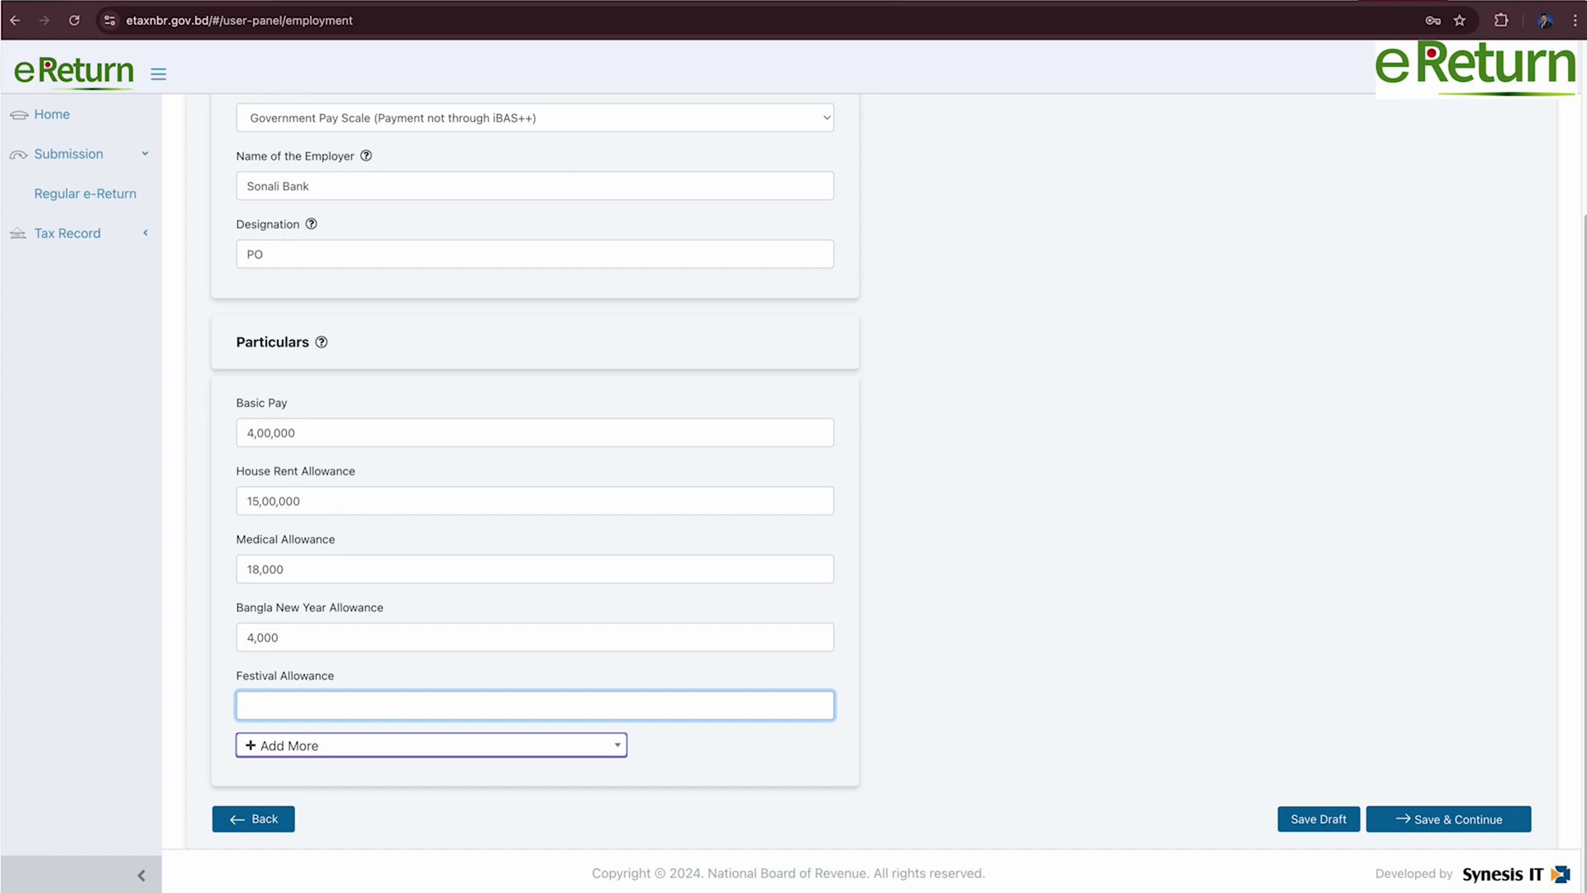
type("40,000")
left_click(1458, 828)
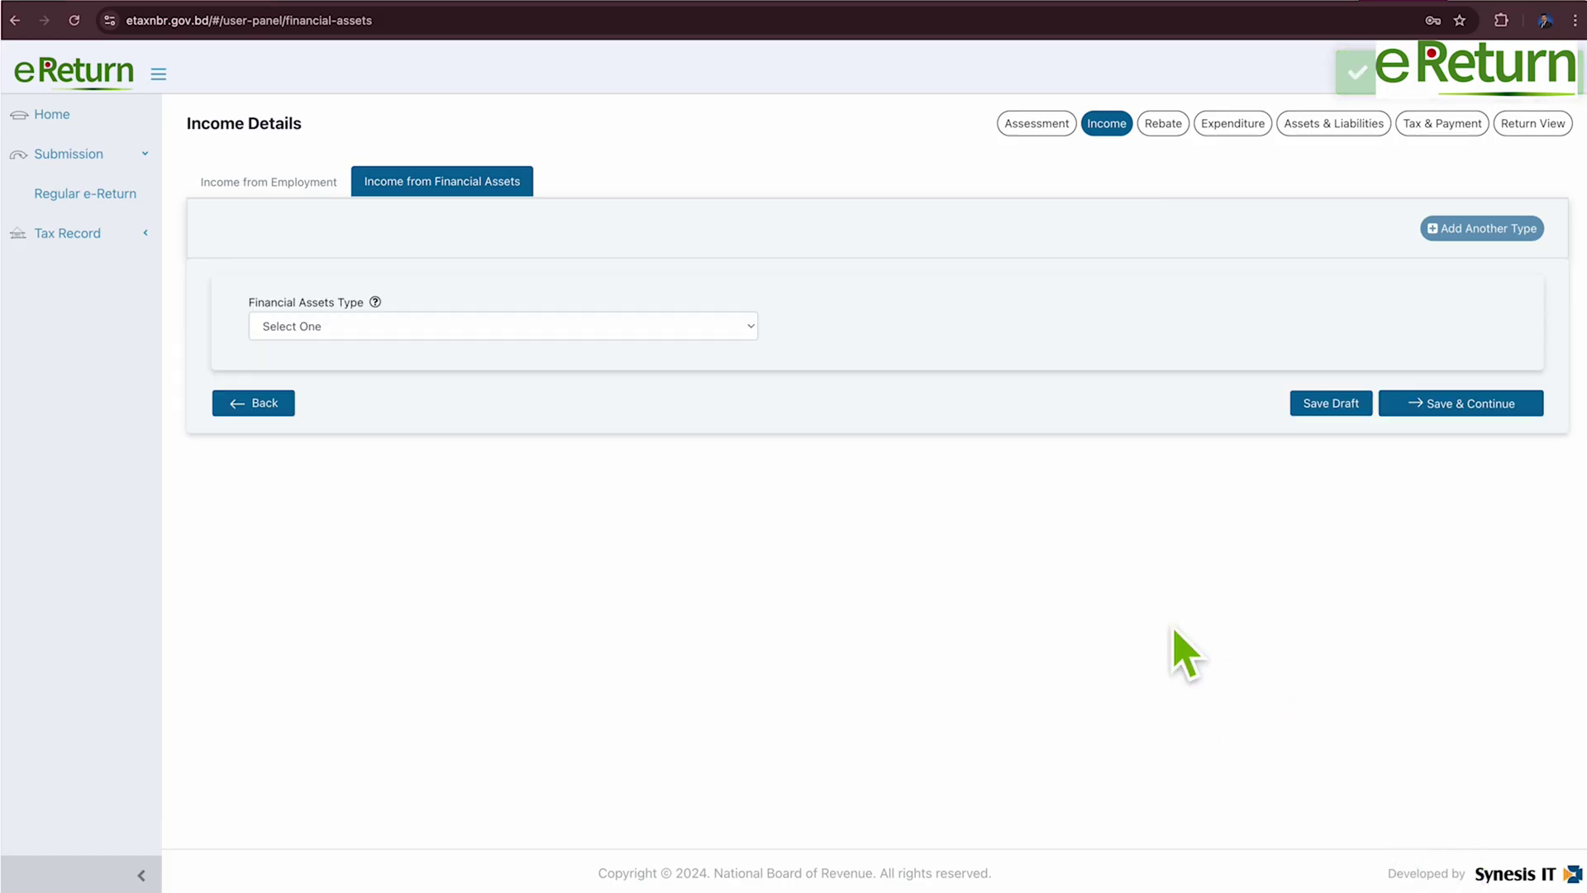
Choose Interest From Sanchayapatra (Other than Pensioners) and enter the certificate registration number.
left_click(750, 329)
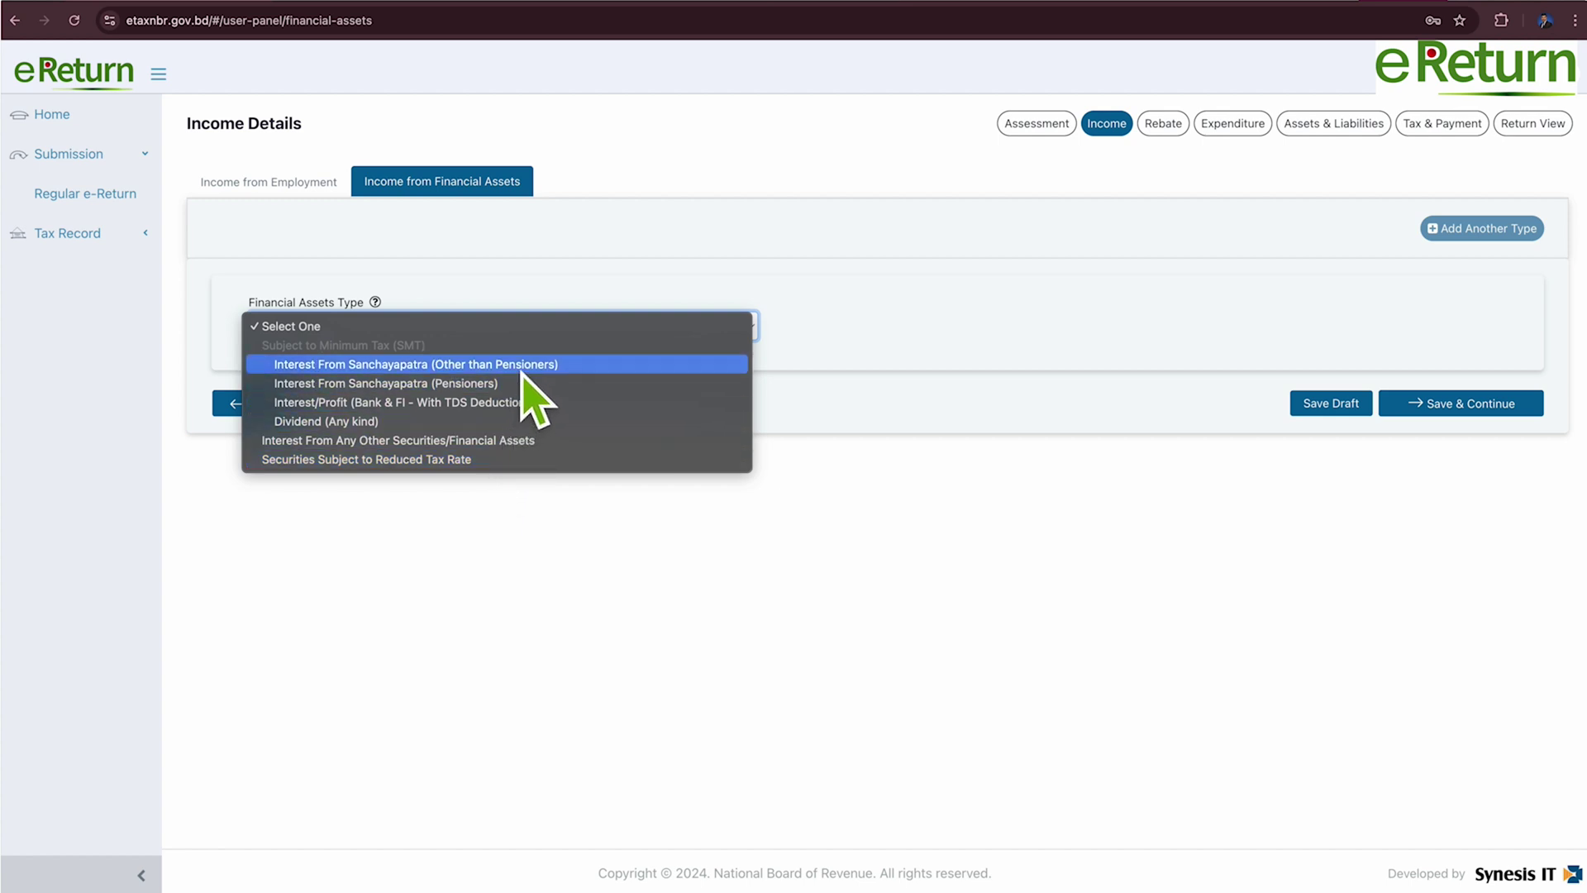
left_click(522, 369)
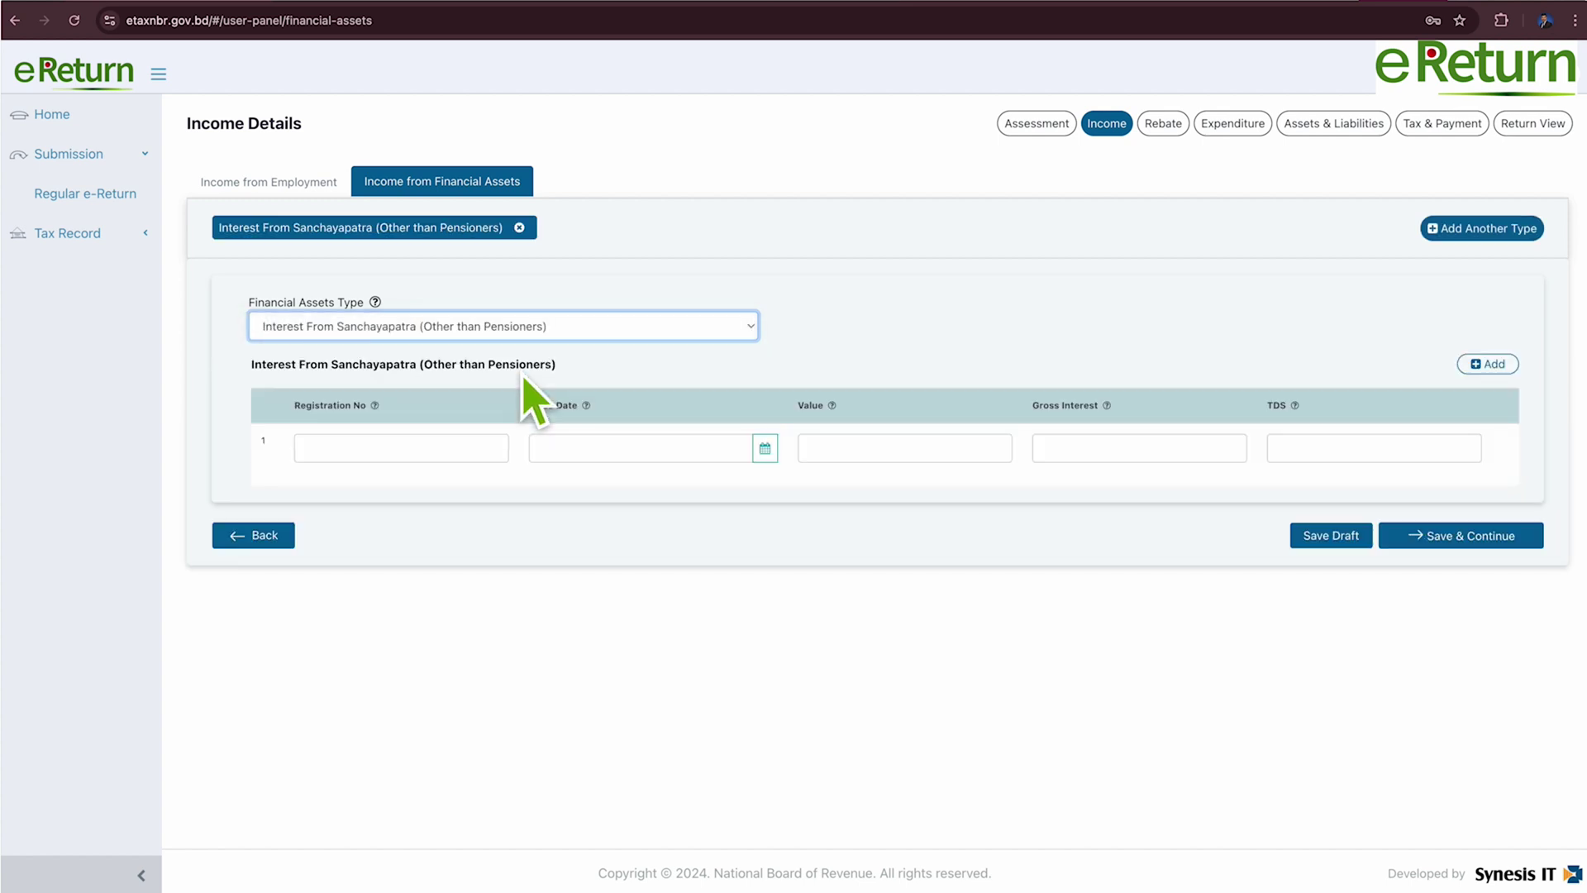
left_click(447, 460)
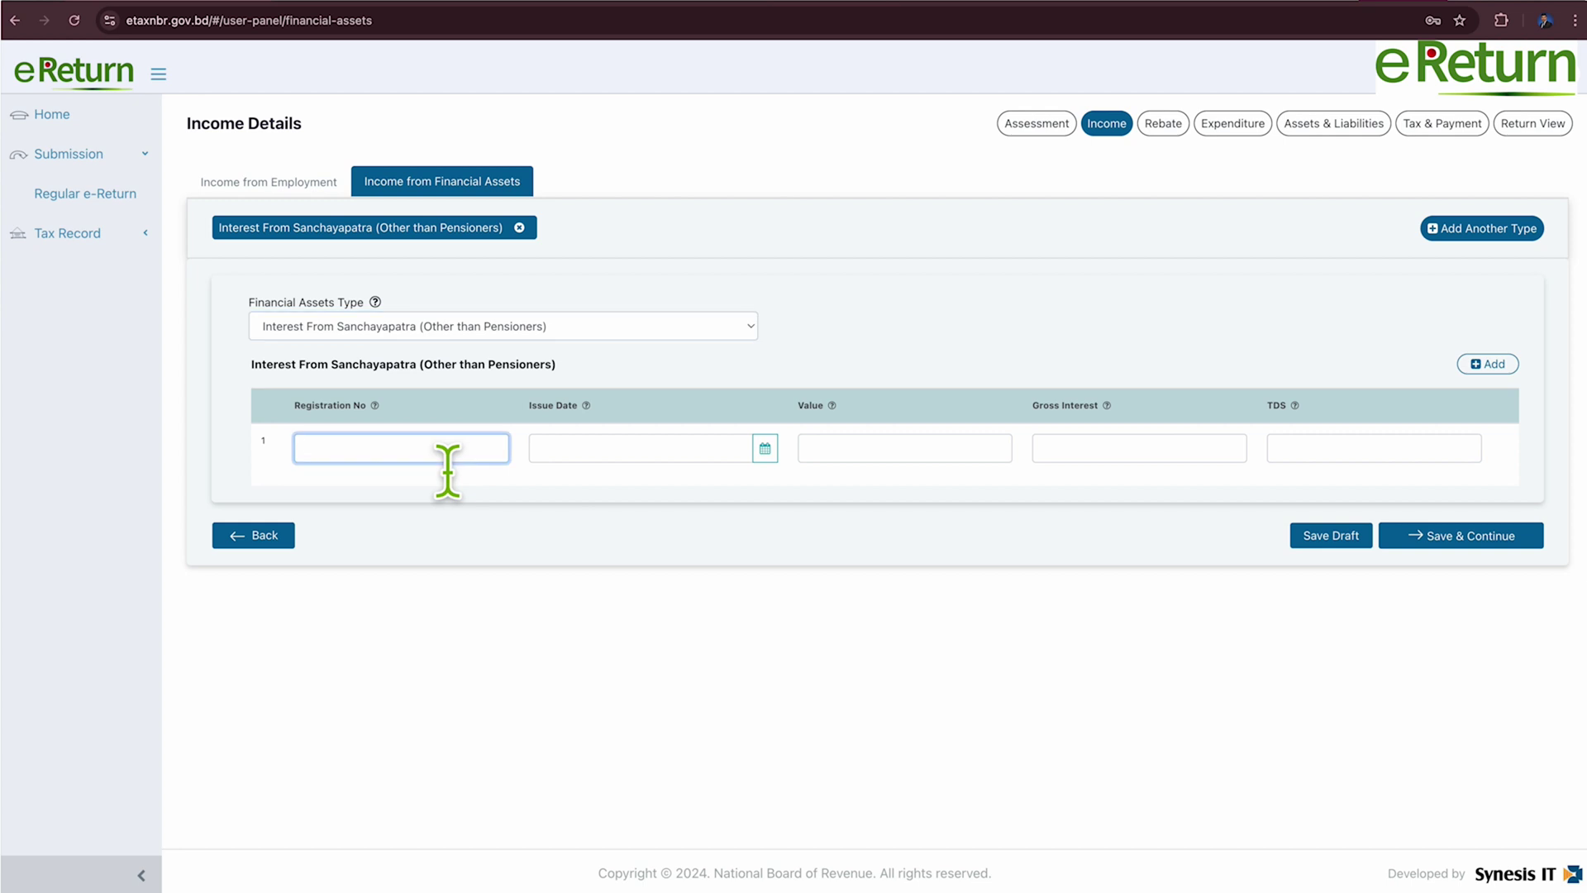
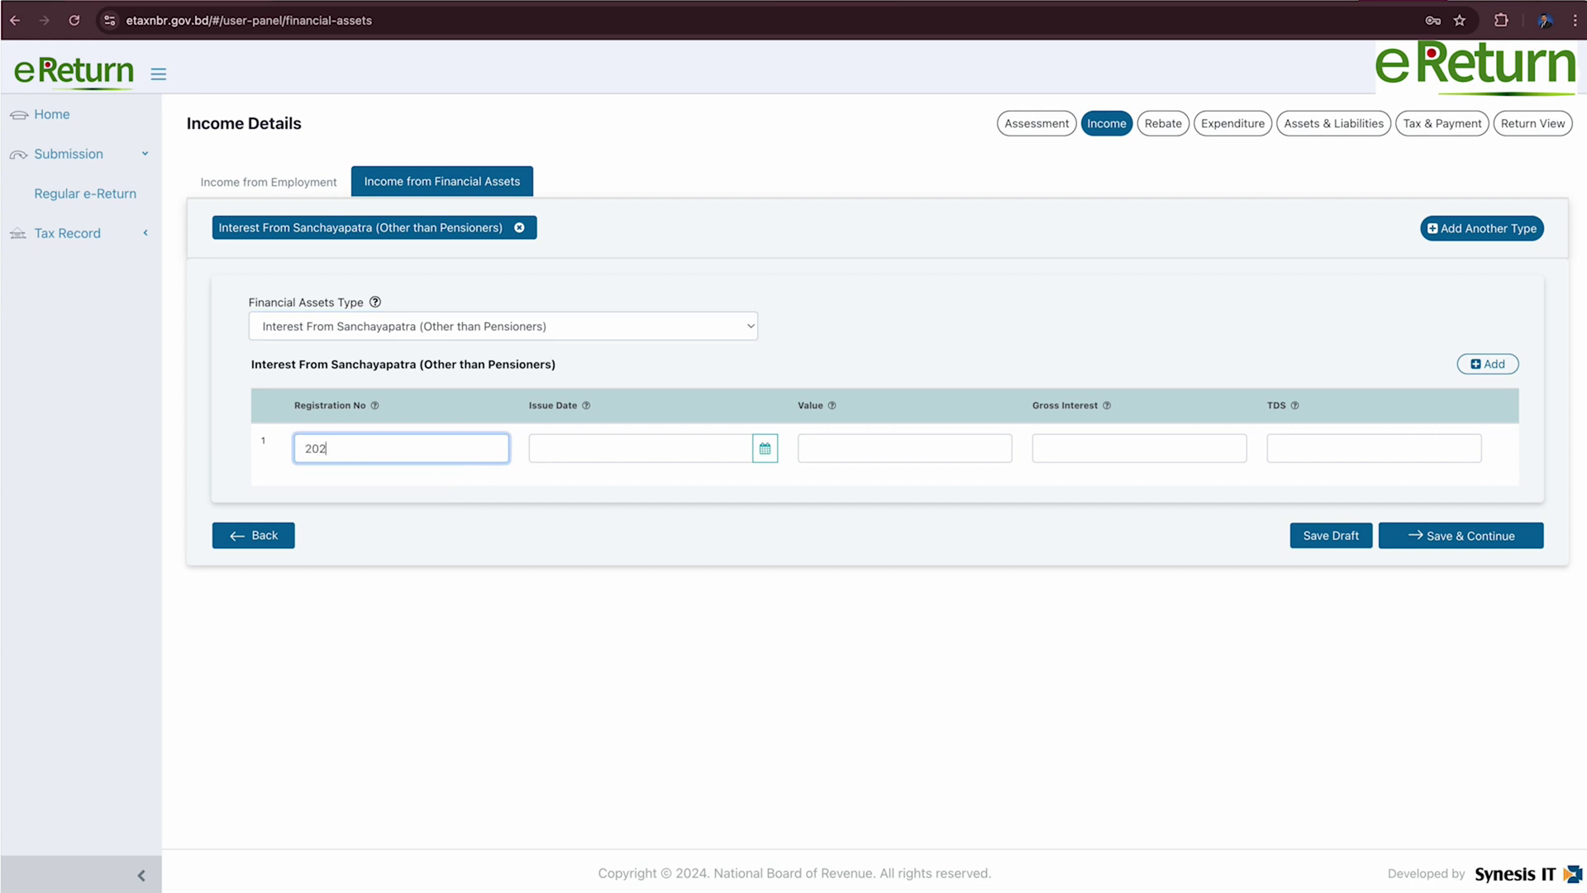
Set the certificate issue date to 01-01-2017.
left_click(641, 448)
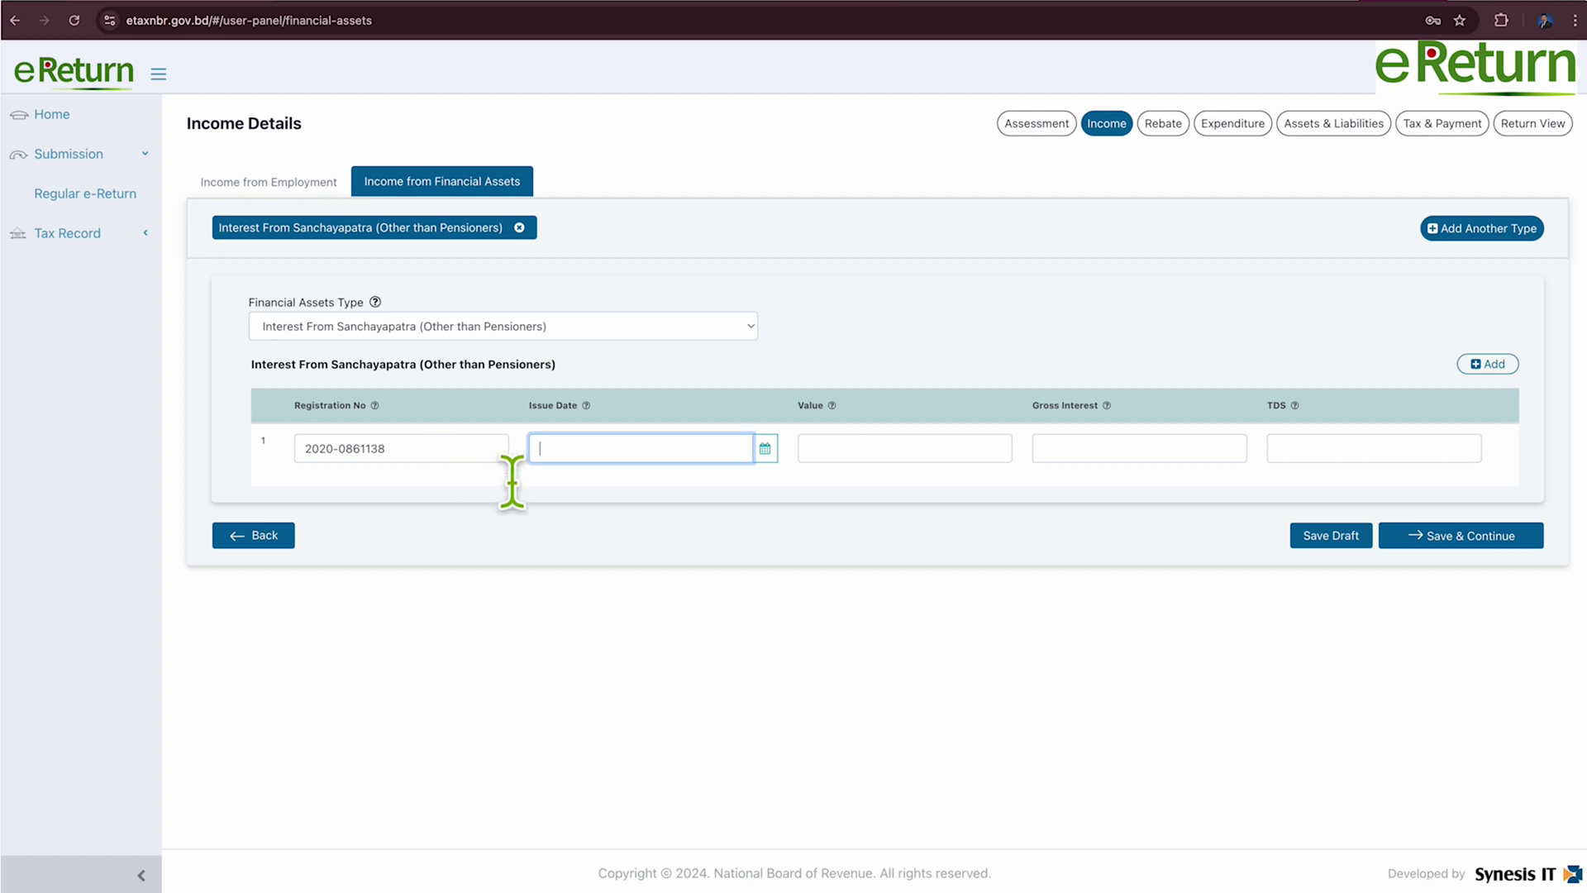
left_click(767, 451)
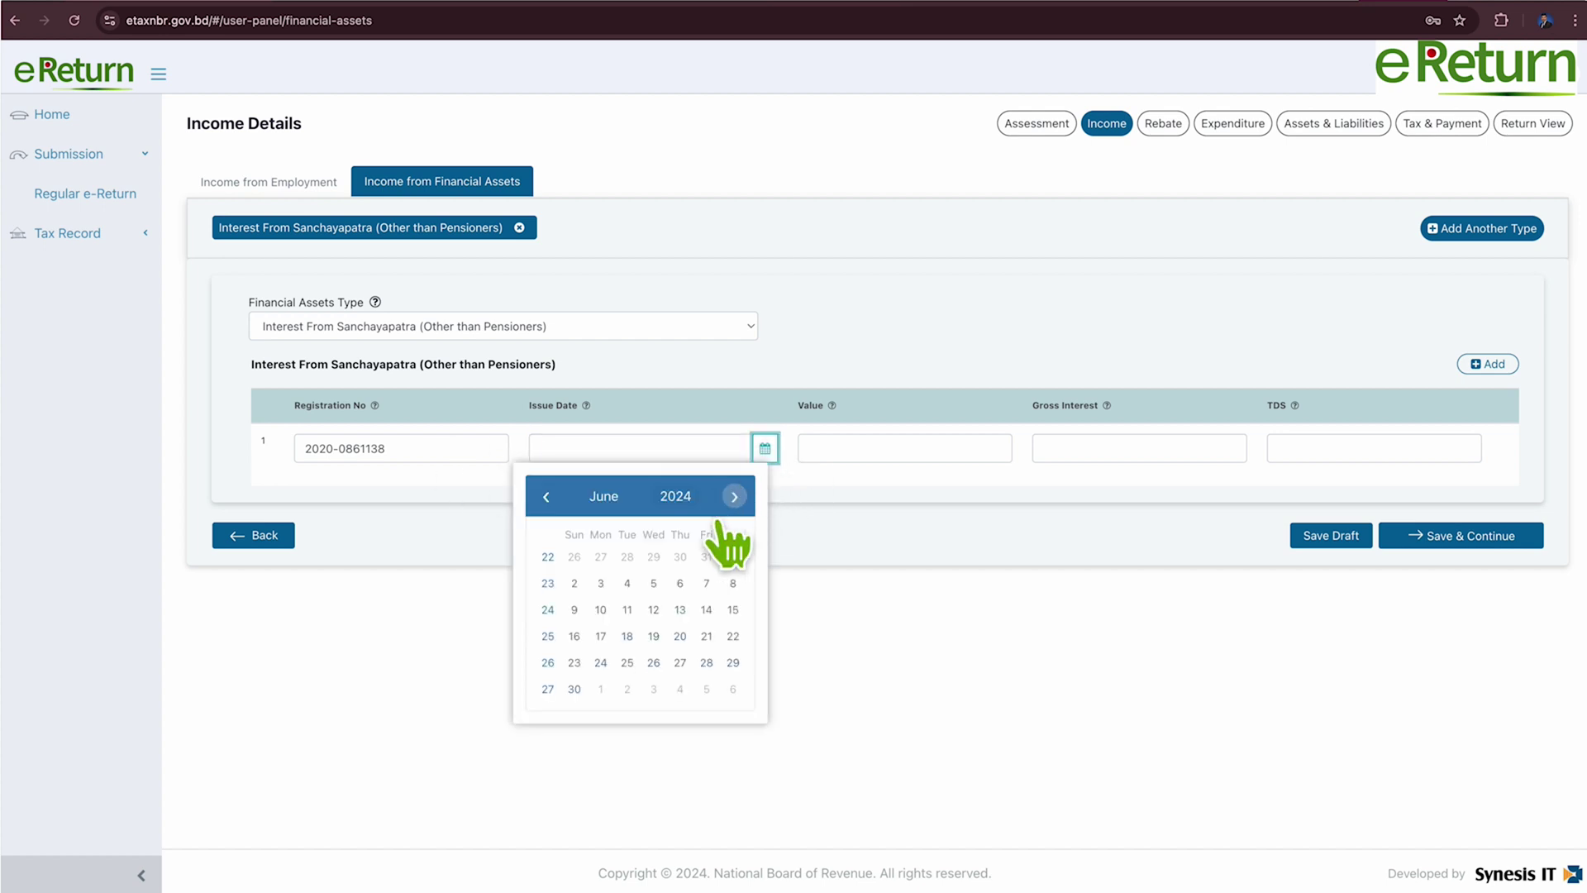
left_click(676, 496)
left_click(577, 545)
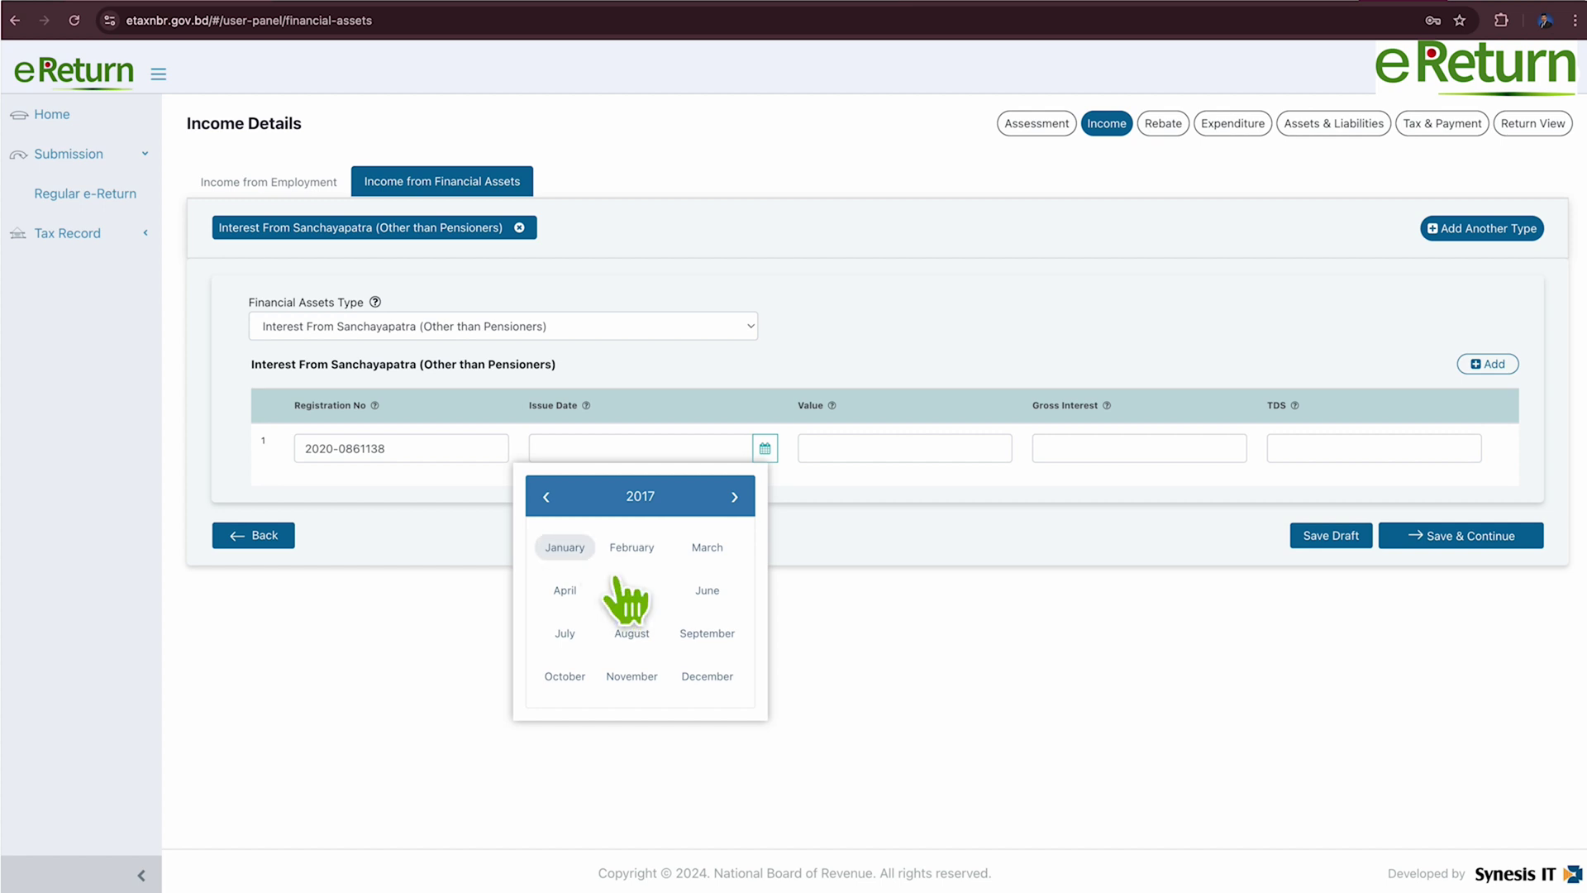
left_click(564, 547)
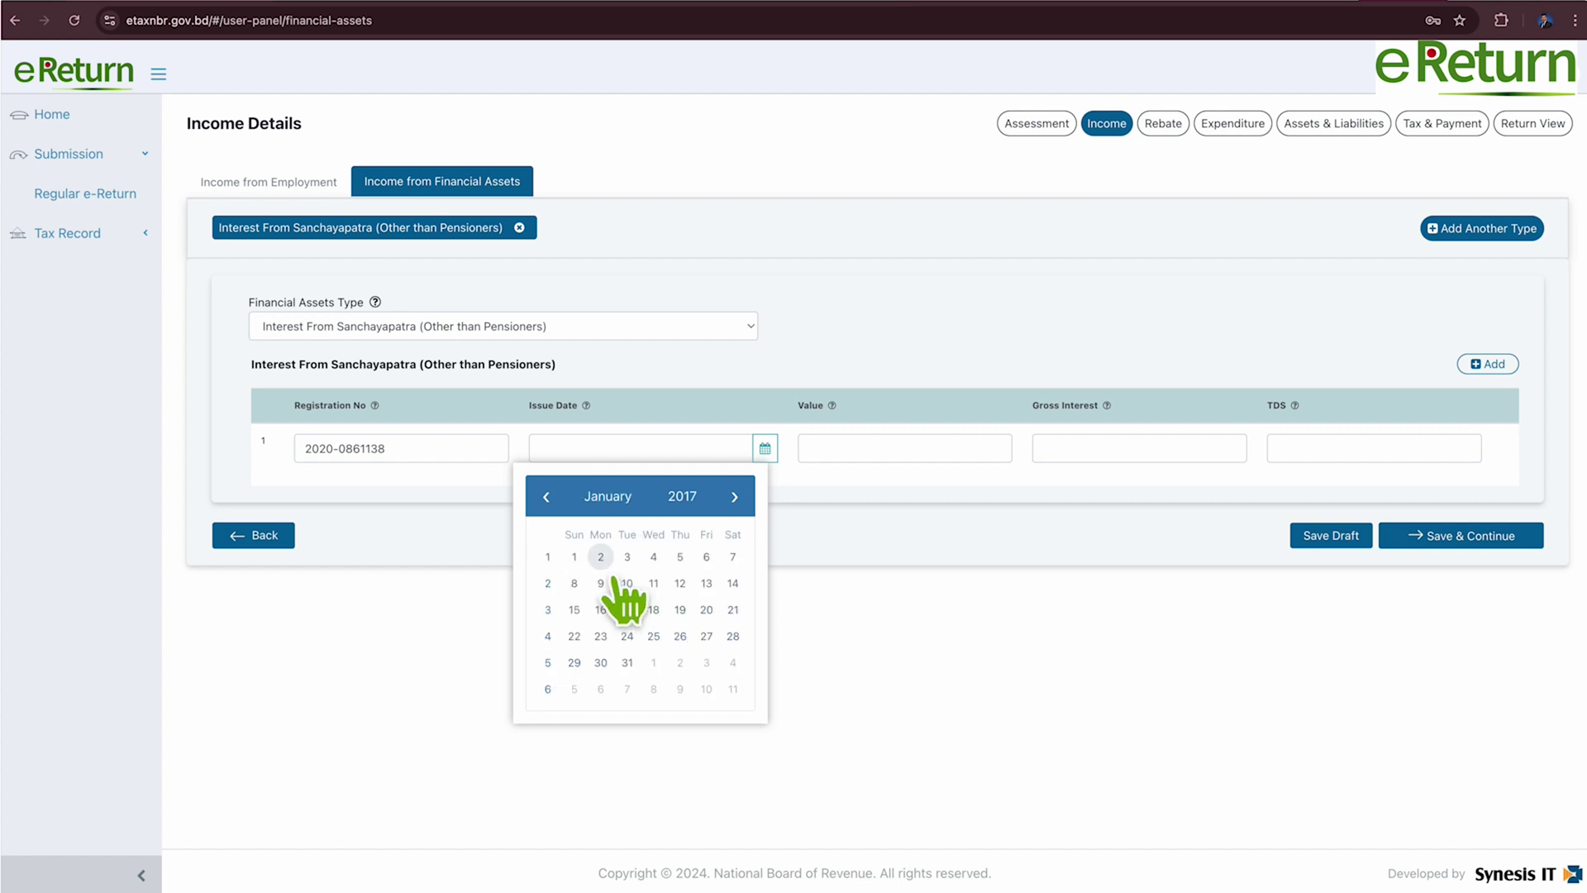
left_click(574, 556)
Enter value 2,00,000, gross interest 11,040 and TDS 1,104, then save the income details.
left_click(868, 450)
type("2,00,00")
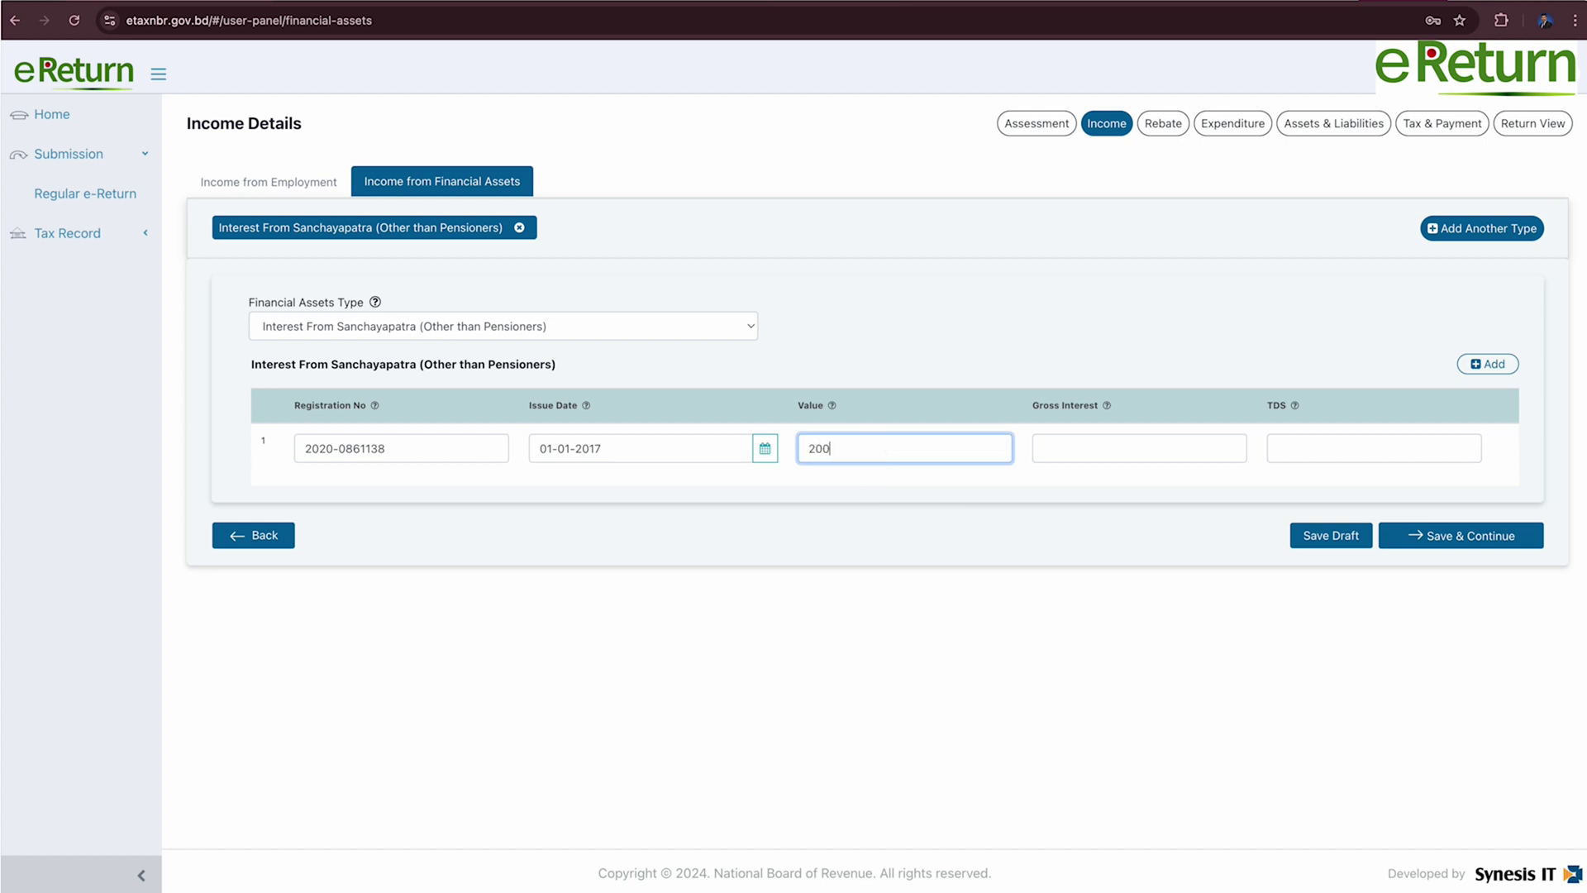
type("0")
left_click(1074, 448)
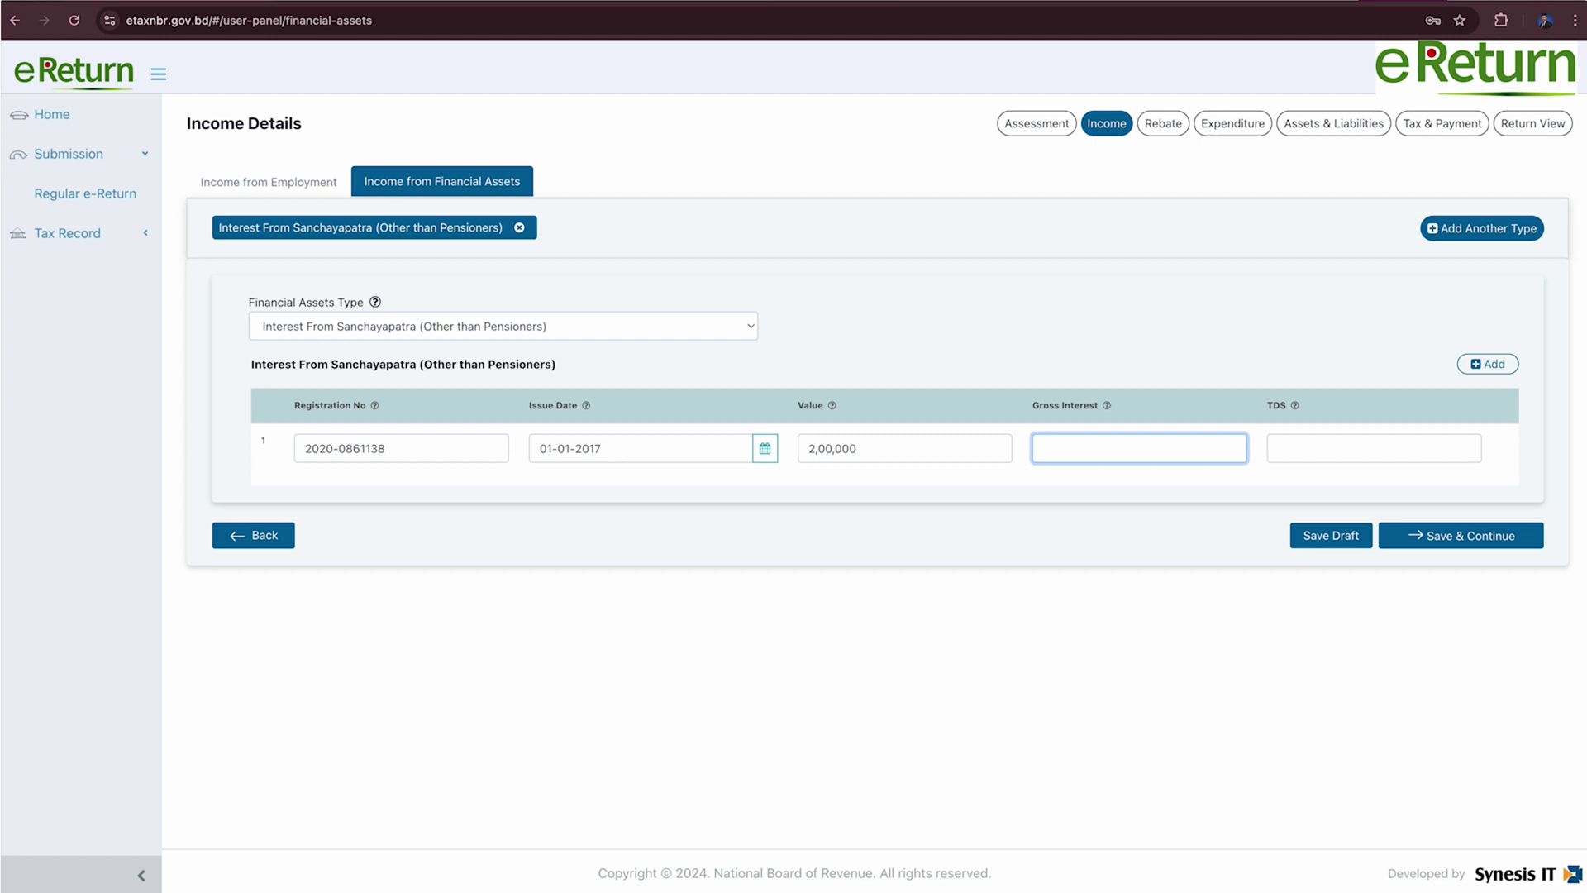
type("110401104")
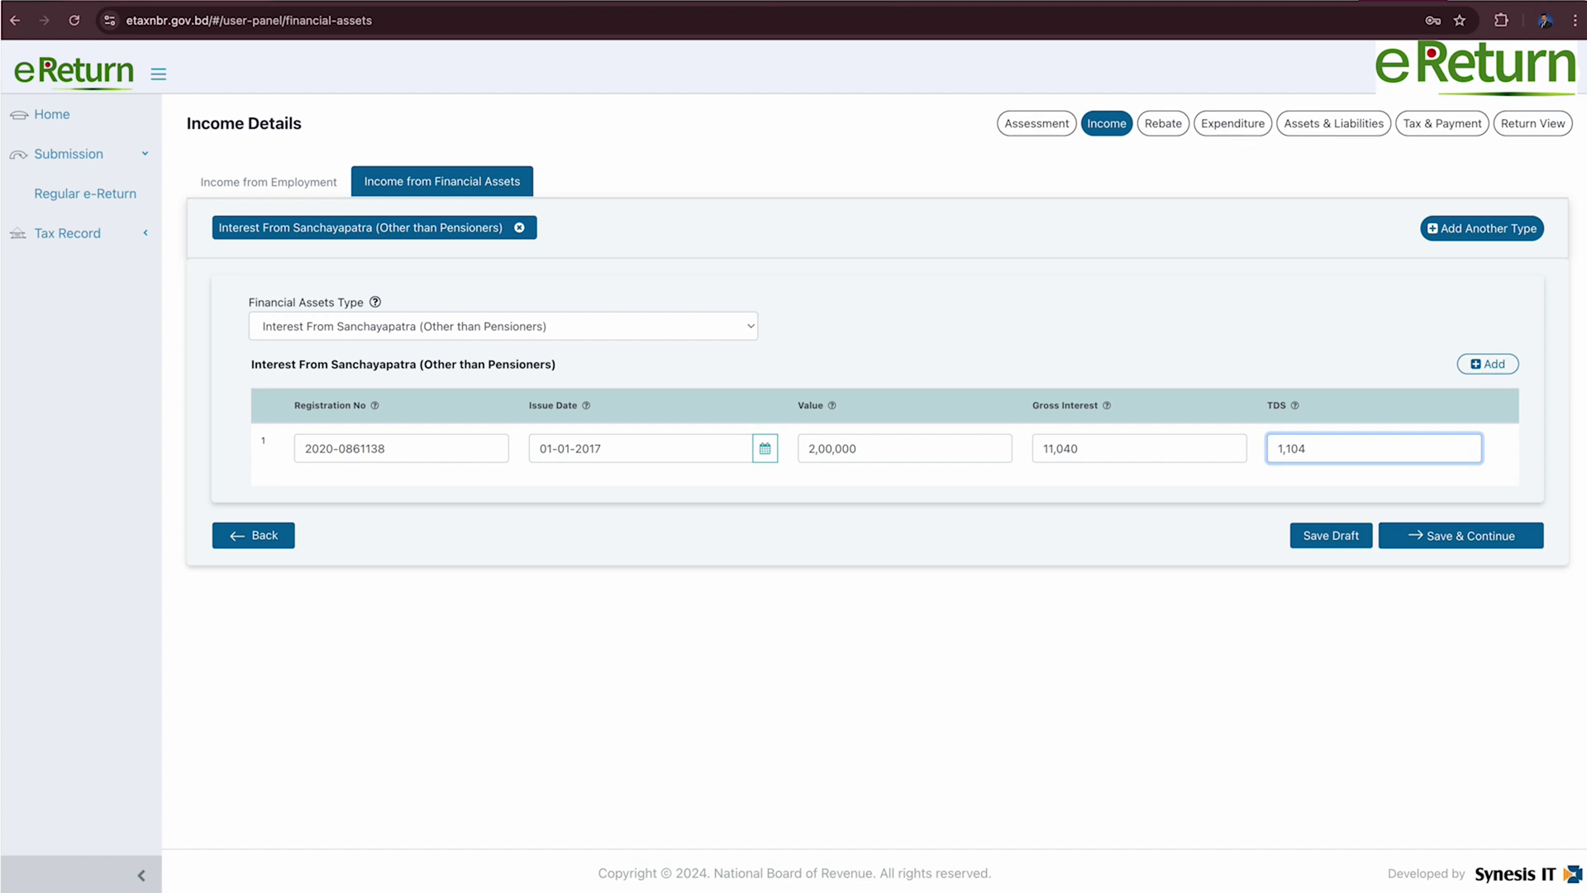
left_click(1503, 543)
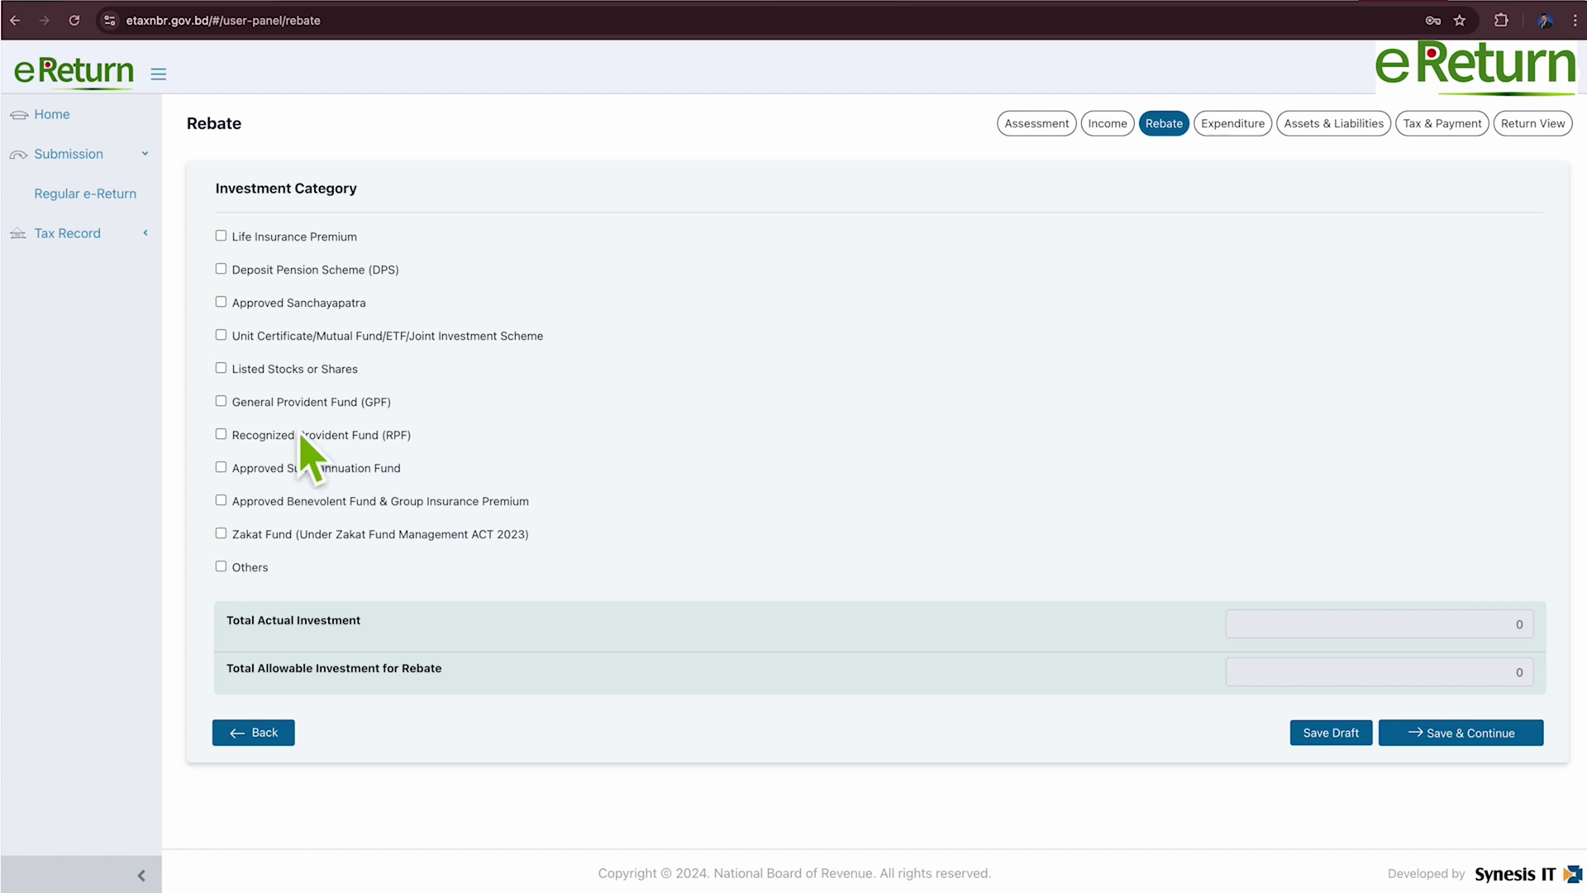
Add a Deposit Pension Scheme at sonali bank with the account number and a 1,20,000 deposit.
left_click(235, 276)
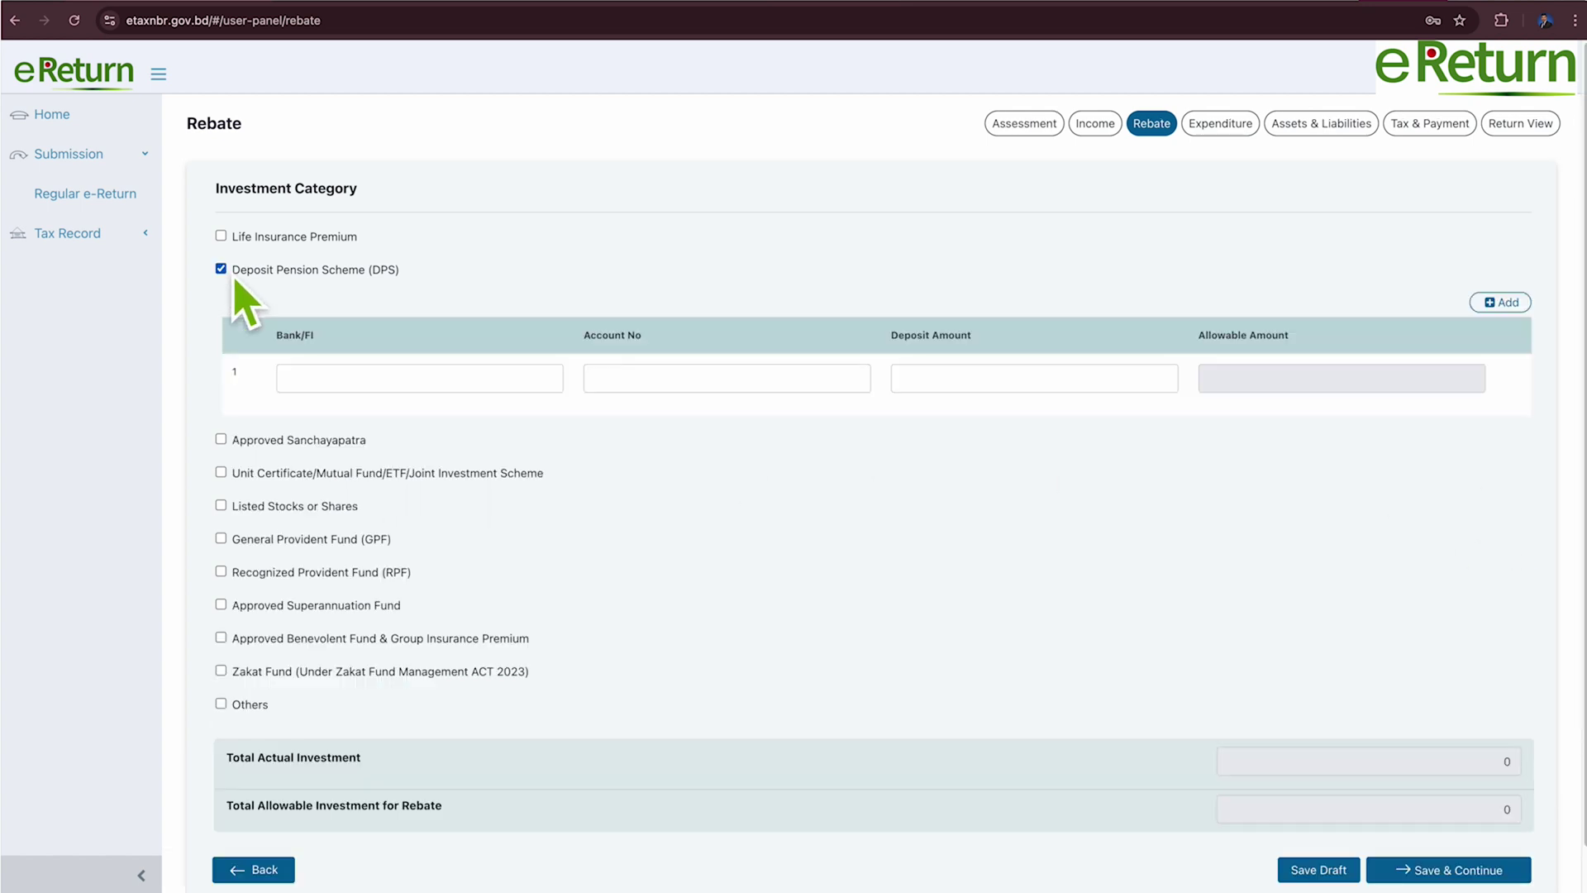
left_click(313, 382)
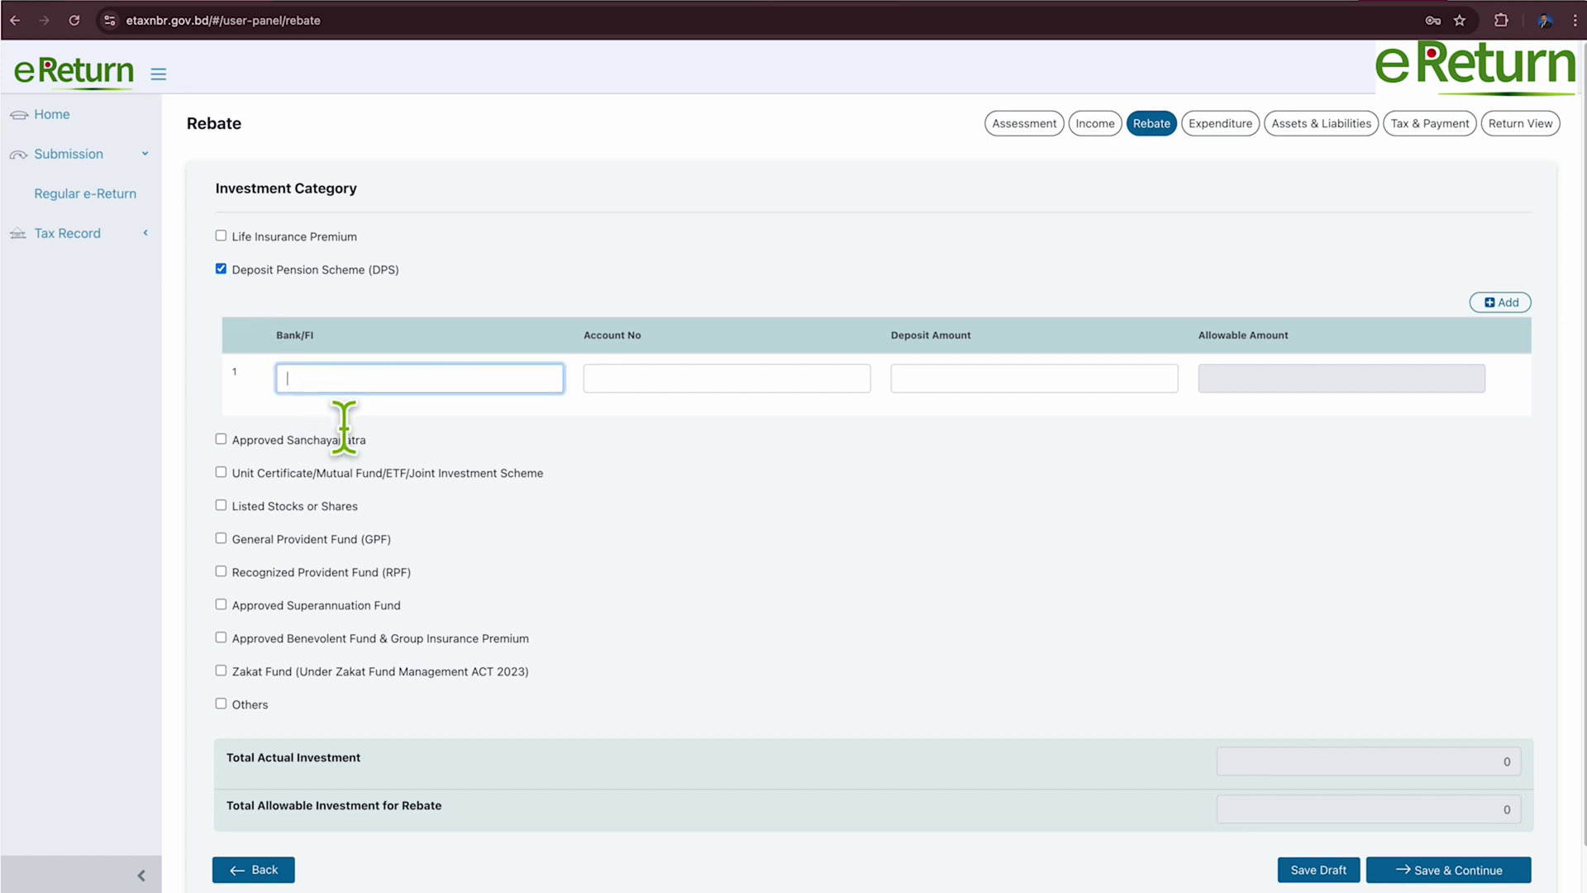
type("sonali bank")
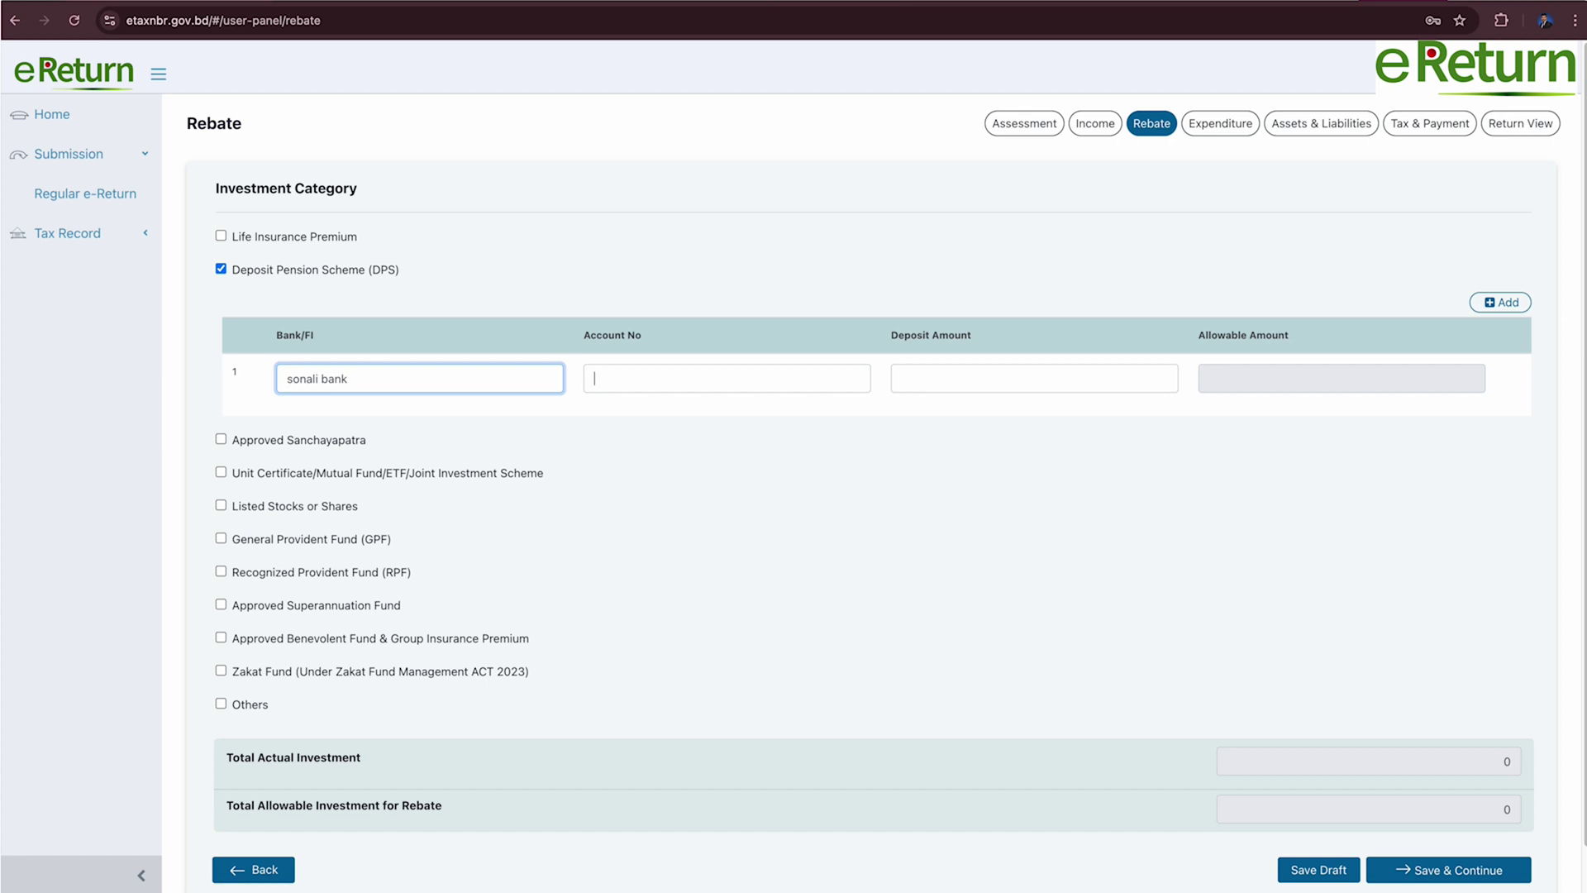
key("Tab")
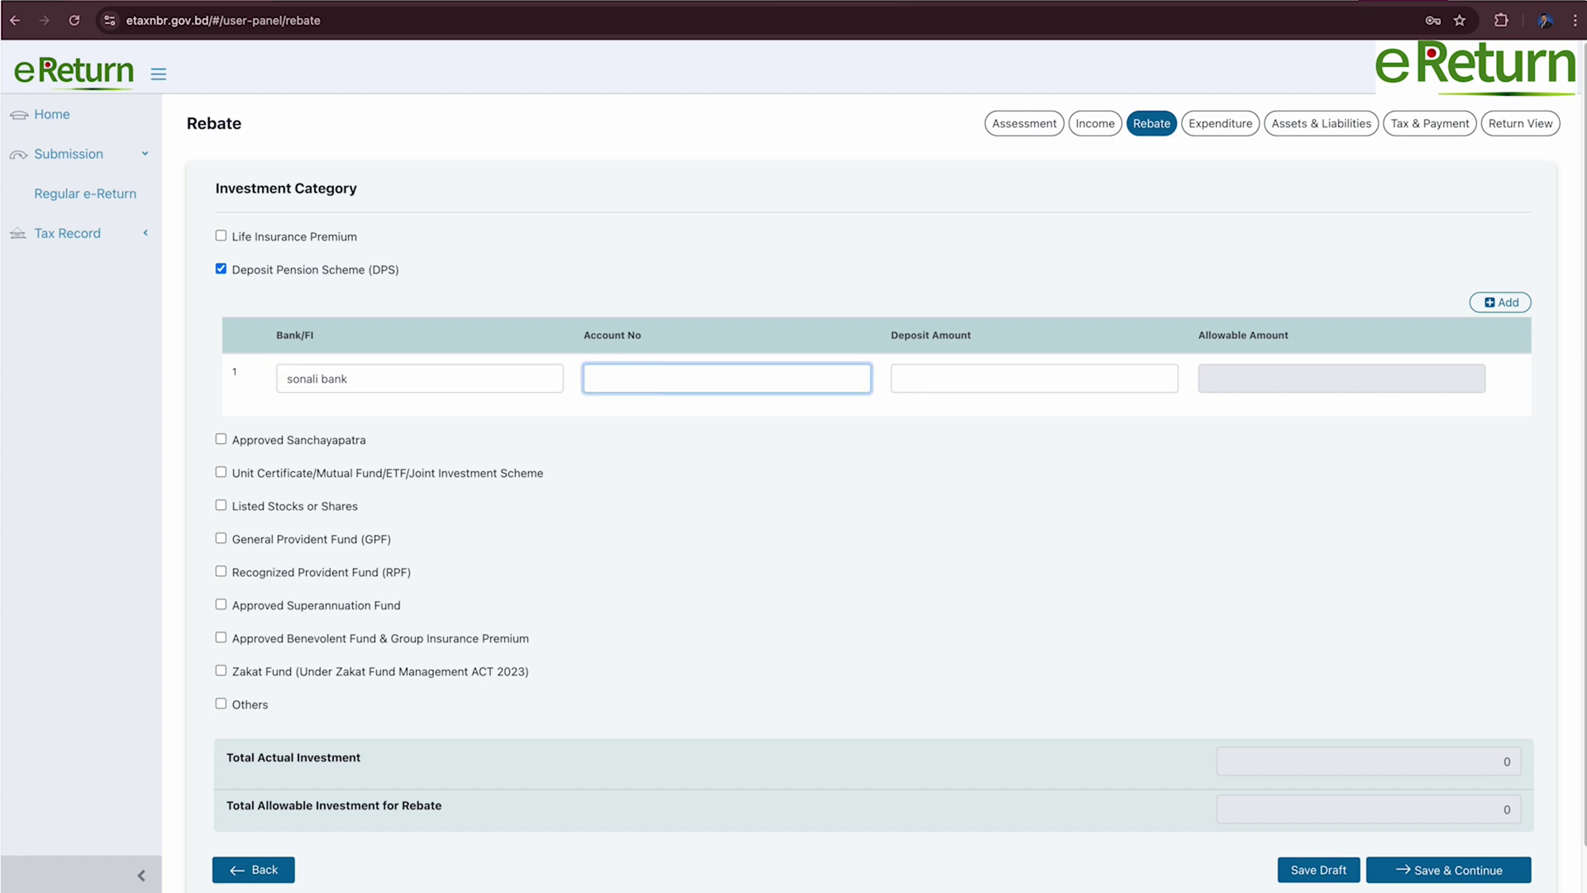
left_click(1167, 378)
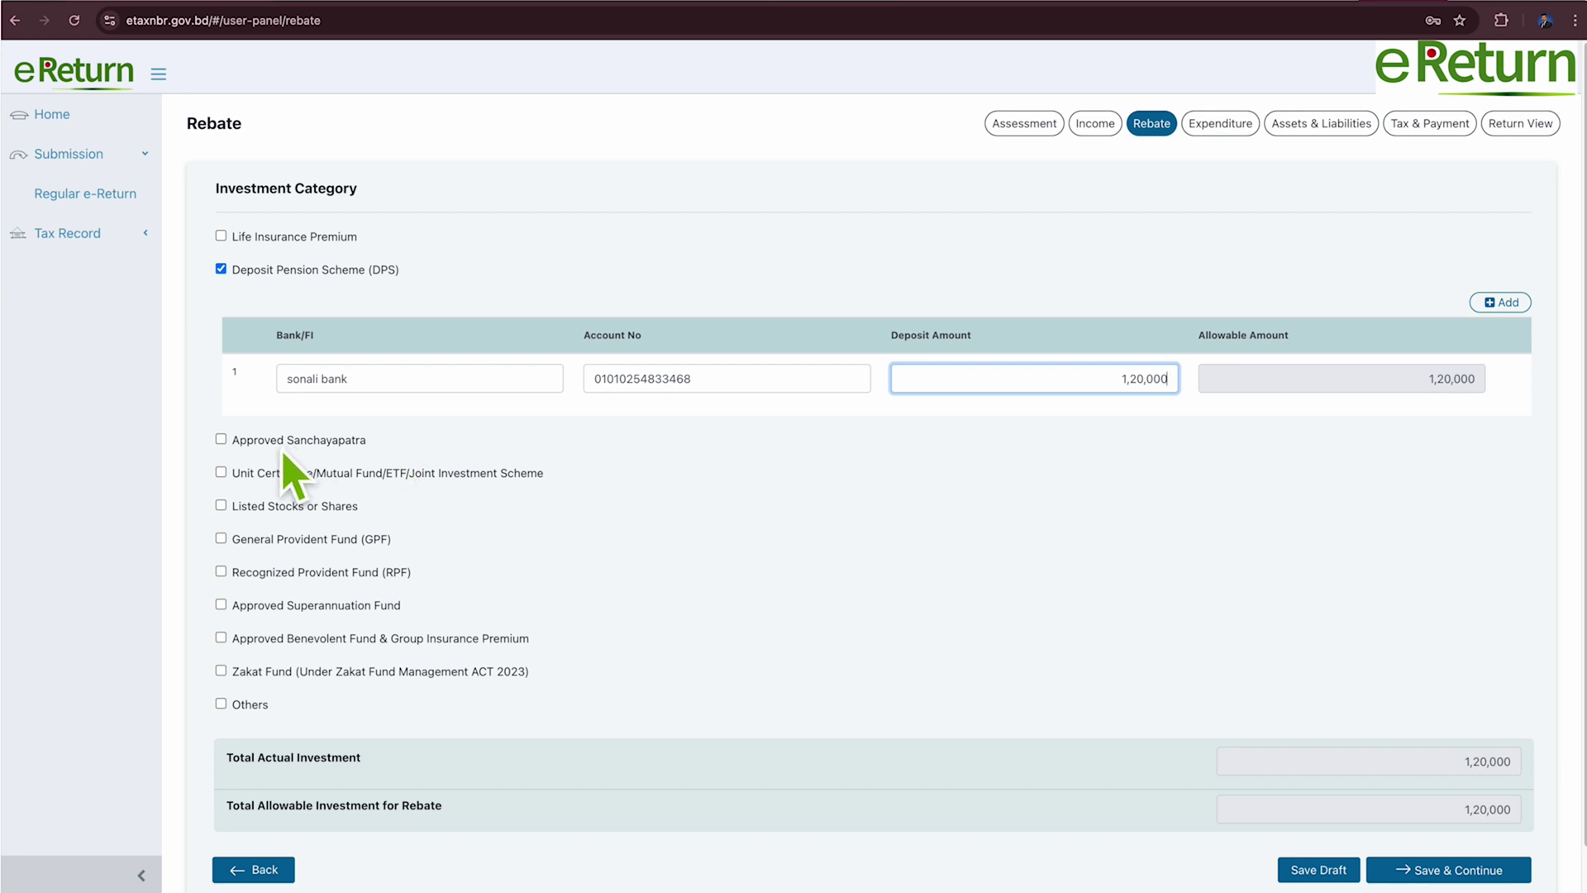
Leave Approved Sanchayapatra and RPF unclaimed, keeping only DPS, and save the rebate.
left_click(231, 446)
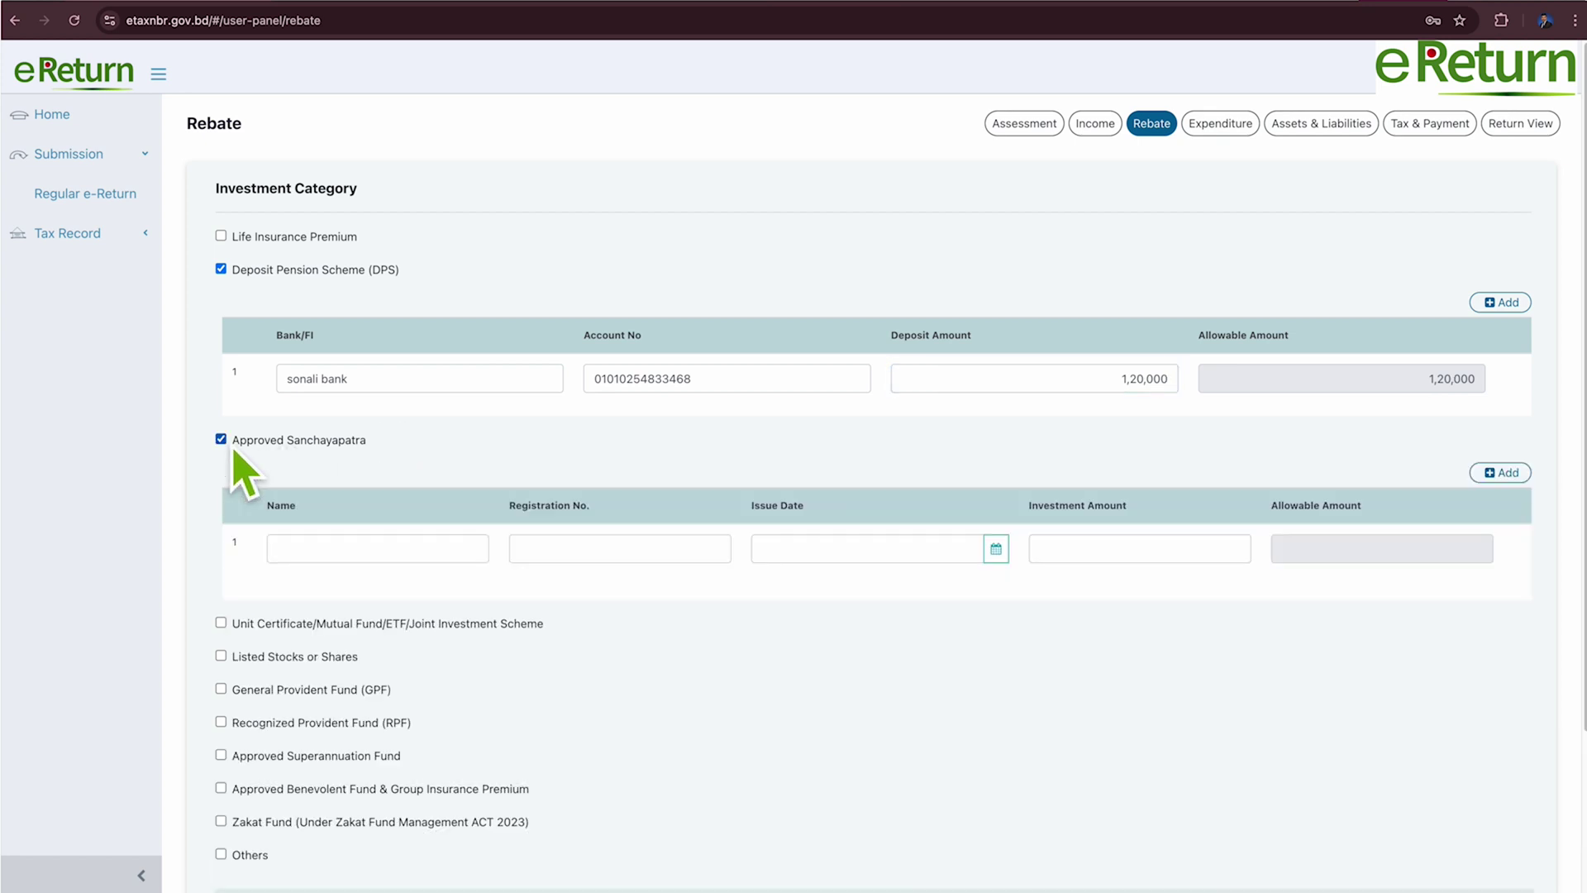
left_click(232, 448)
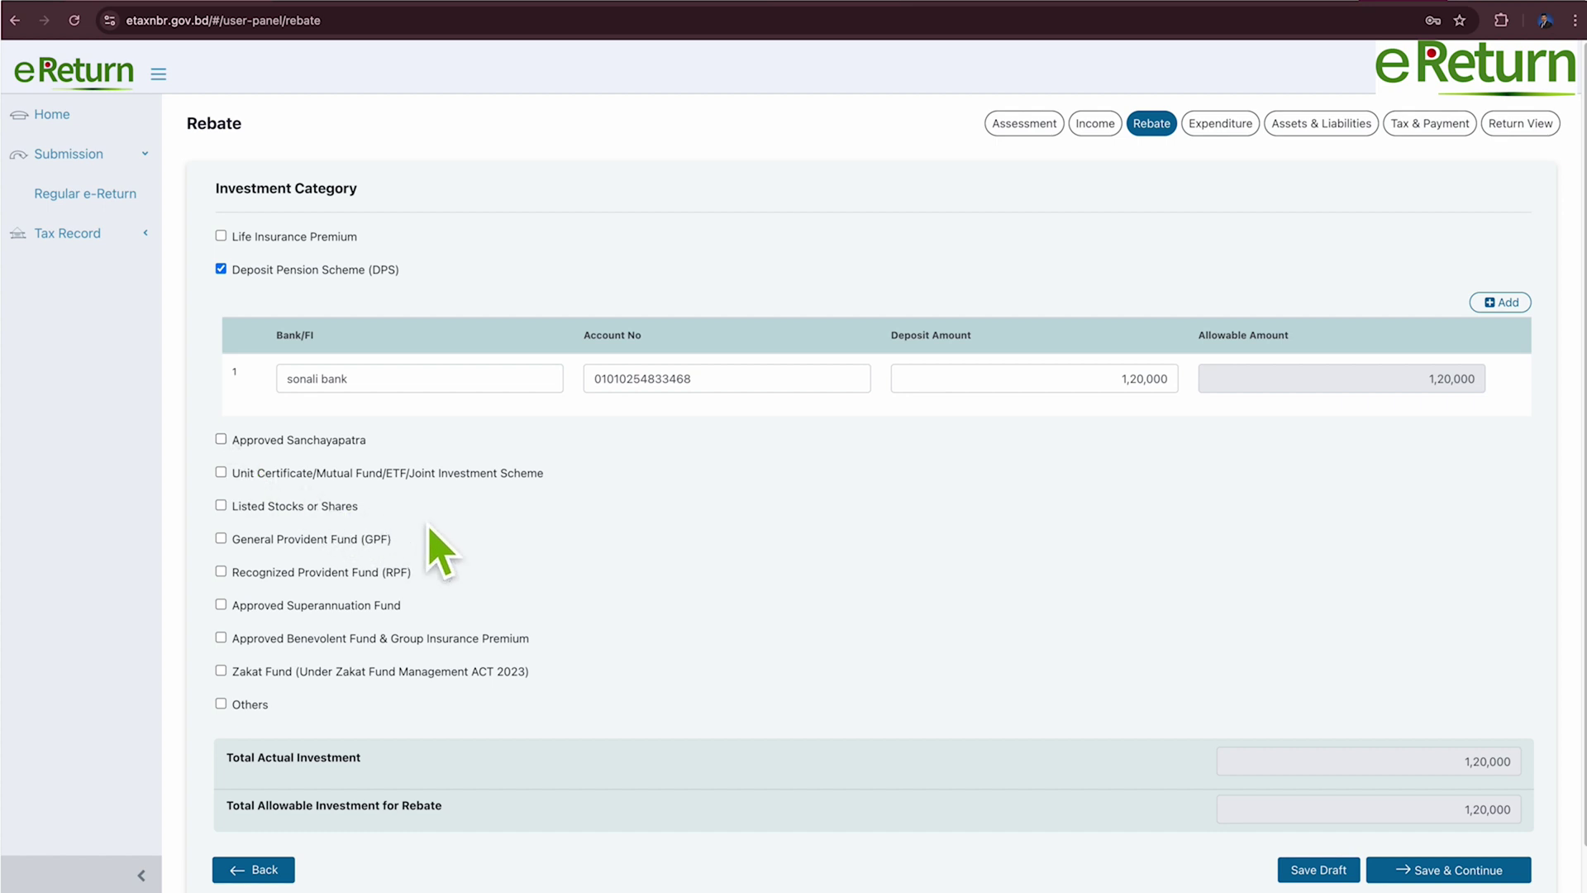
scroll(440, 552, "down", 1)
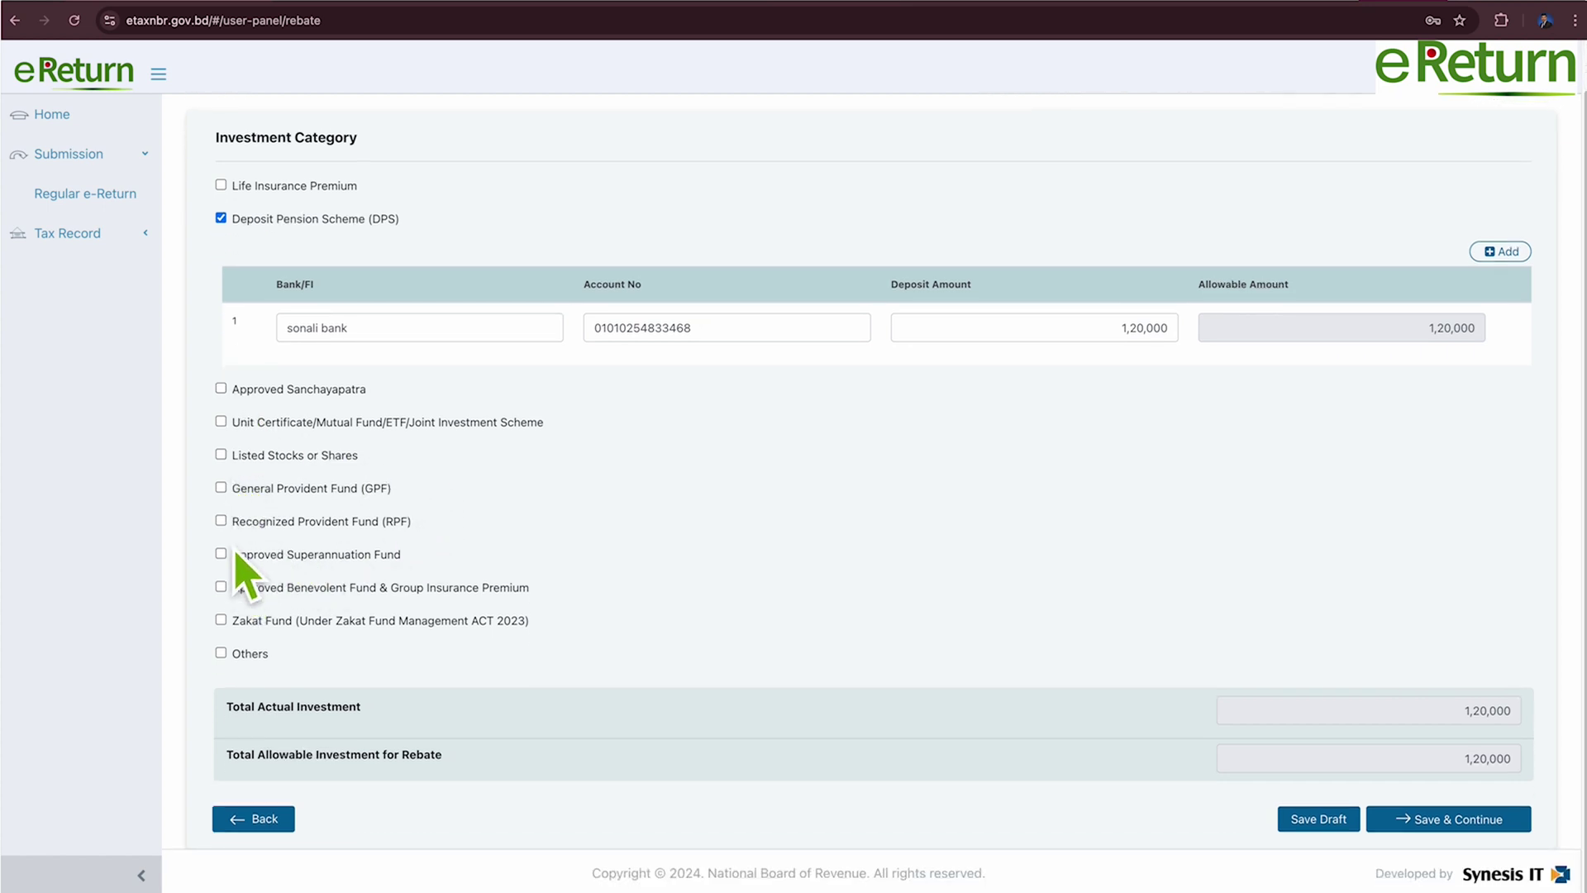
left_click(221, 521)
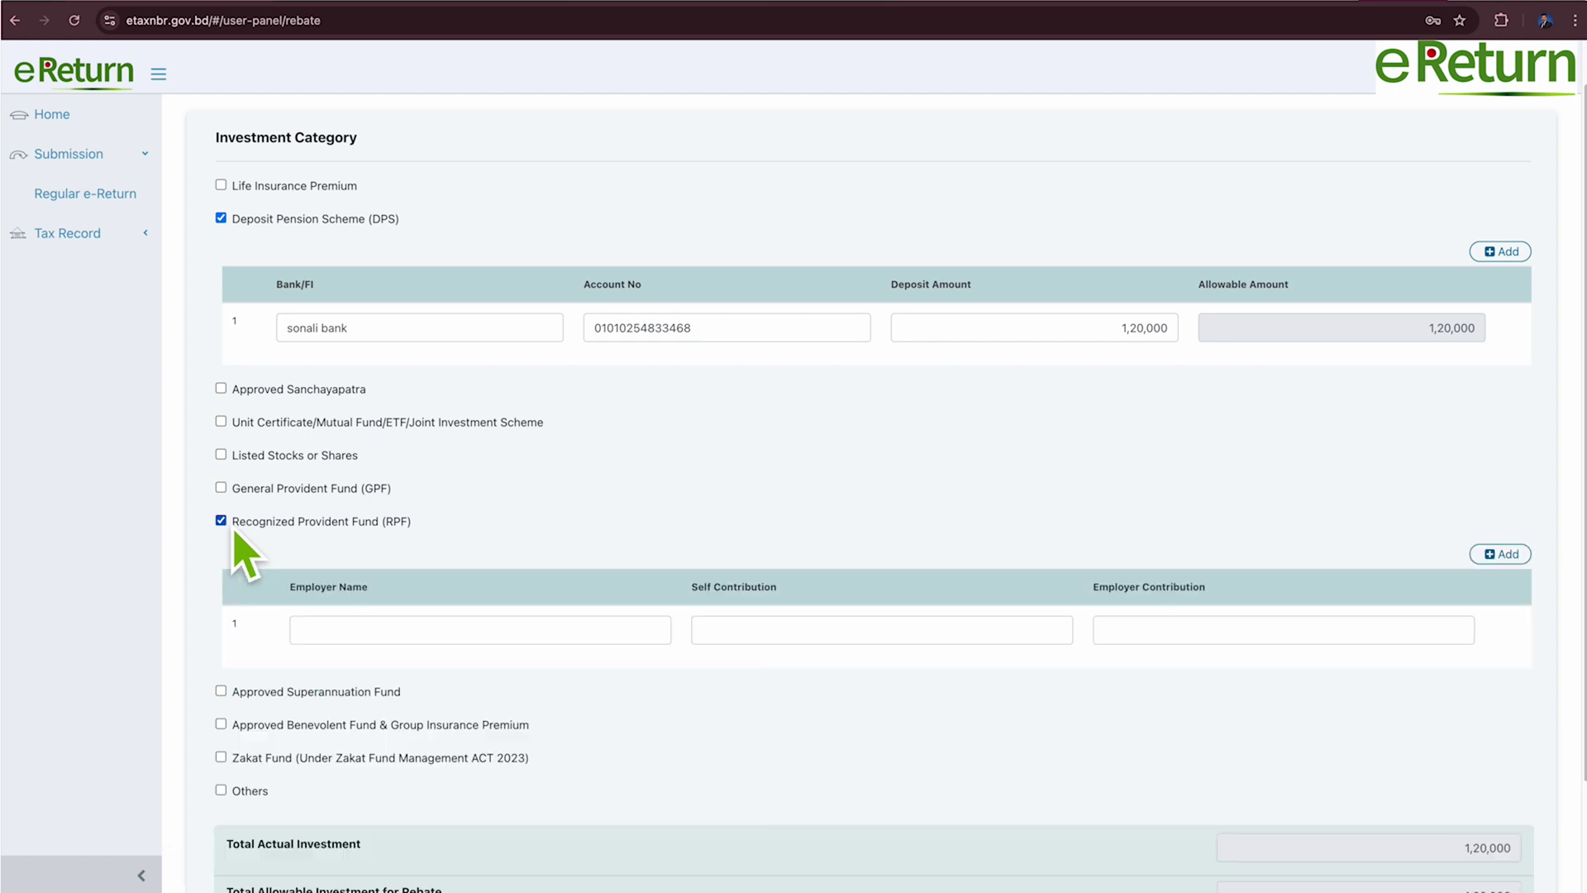
left_click(221, 521)
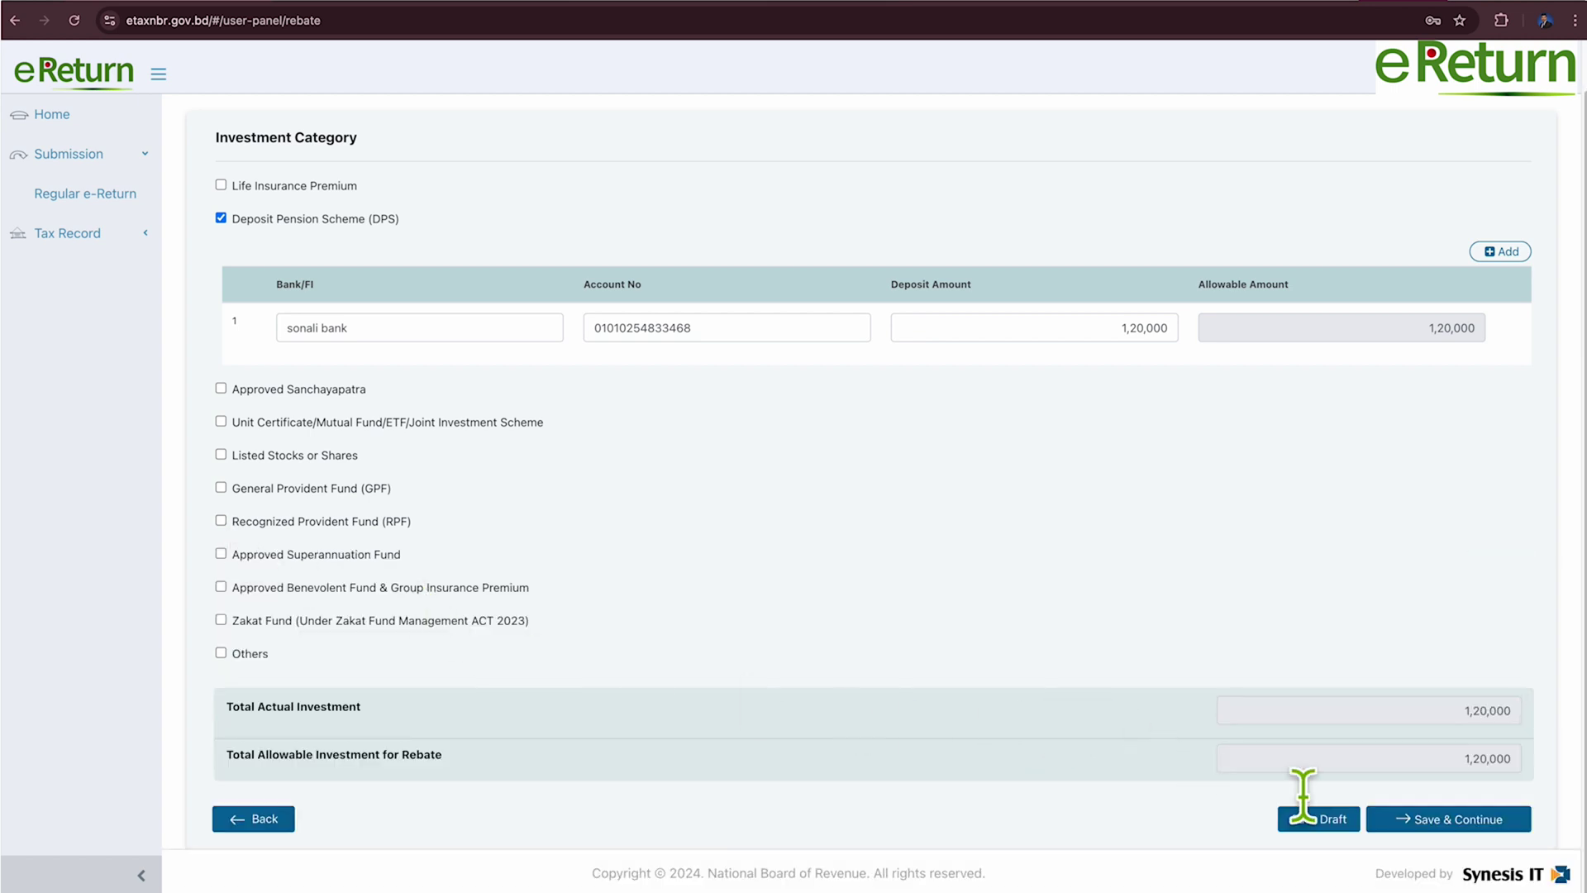
left_click(1460, 818)
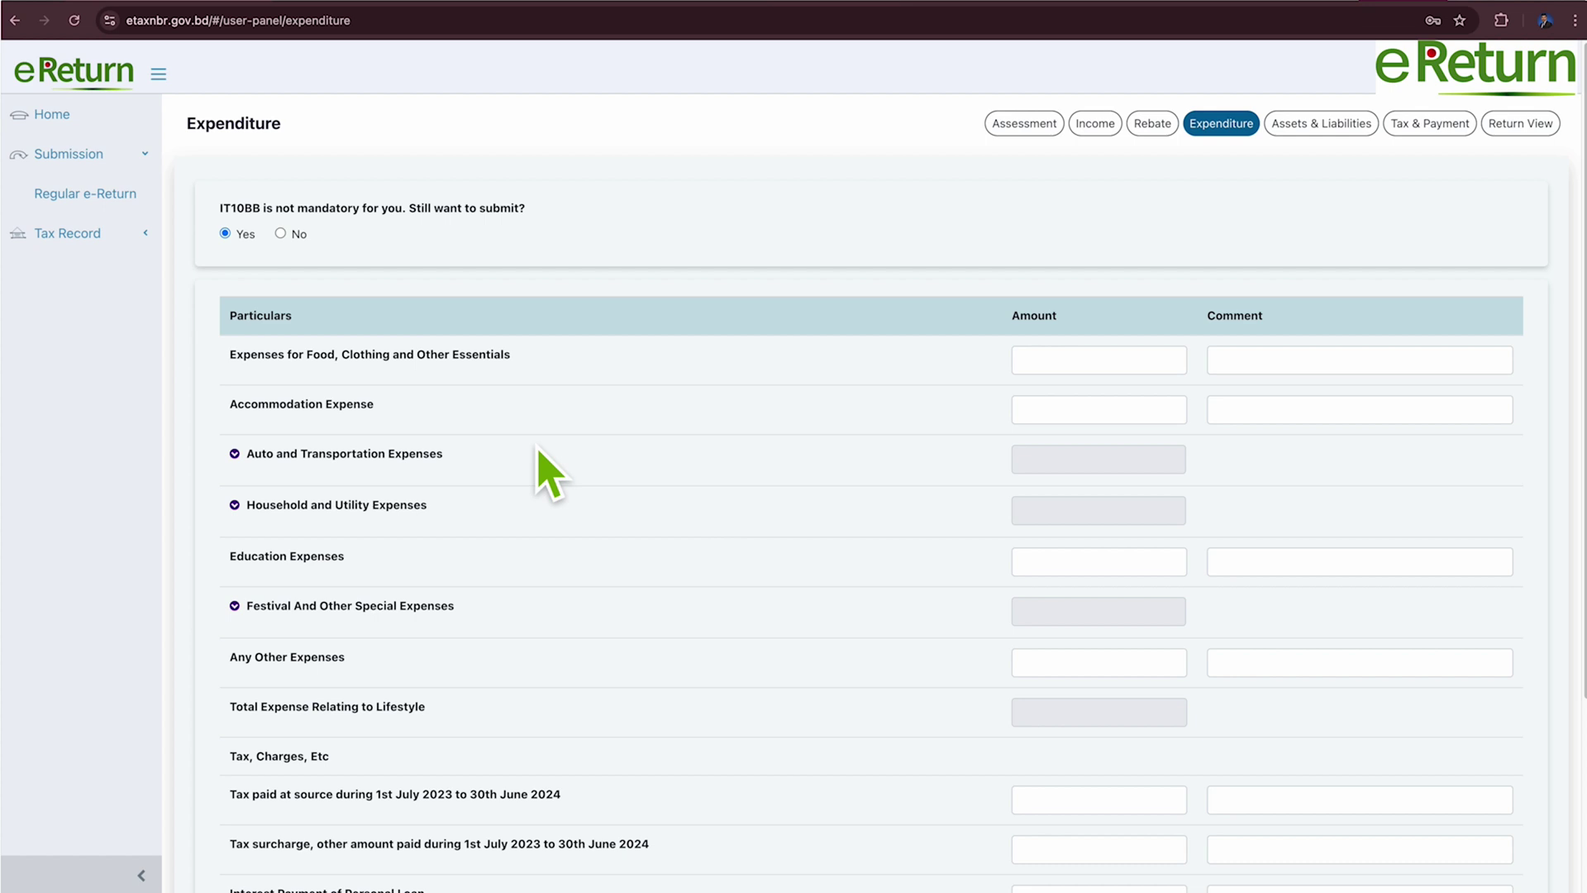
Enter food 2,00,000, accommodation 1,00,000 and tax at source 5,000, then save the expenditure.
scroll(545, 475, "down", 1)
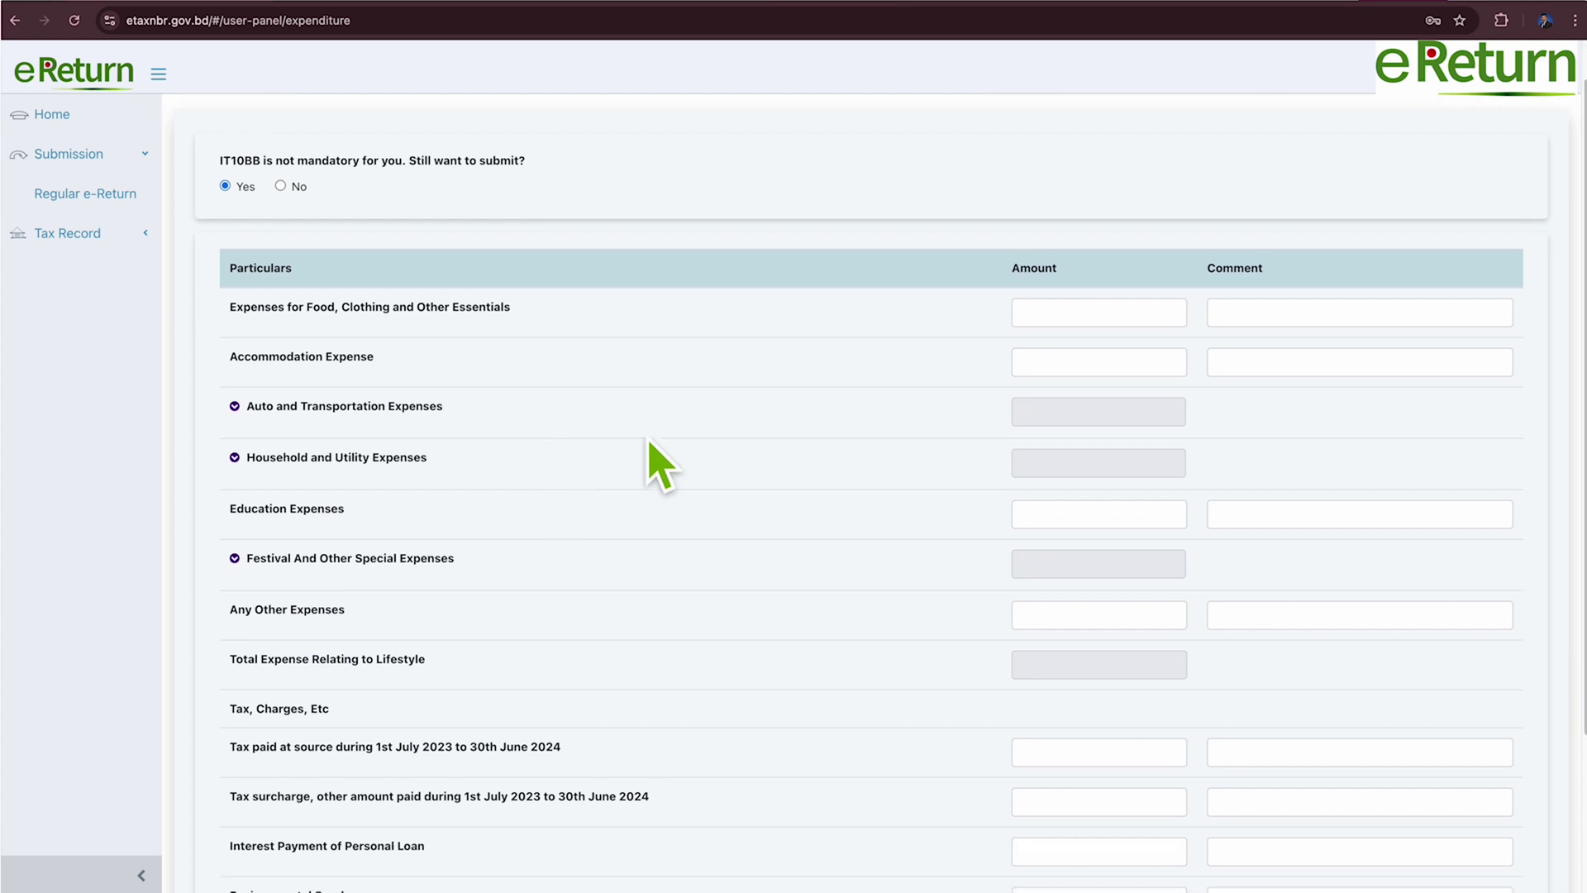
left_click(1093, 327)
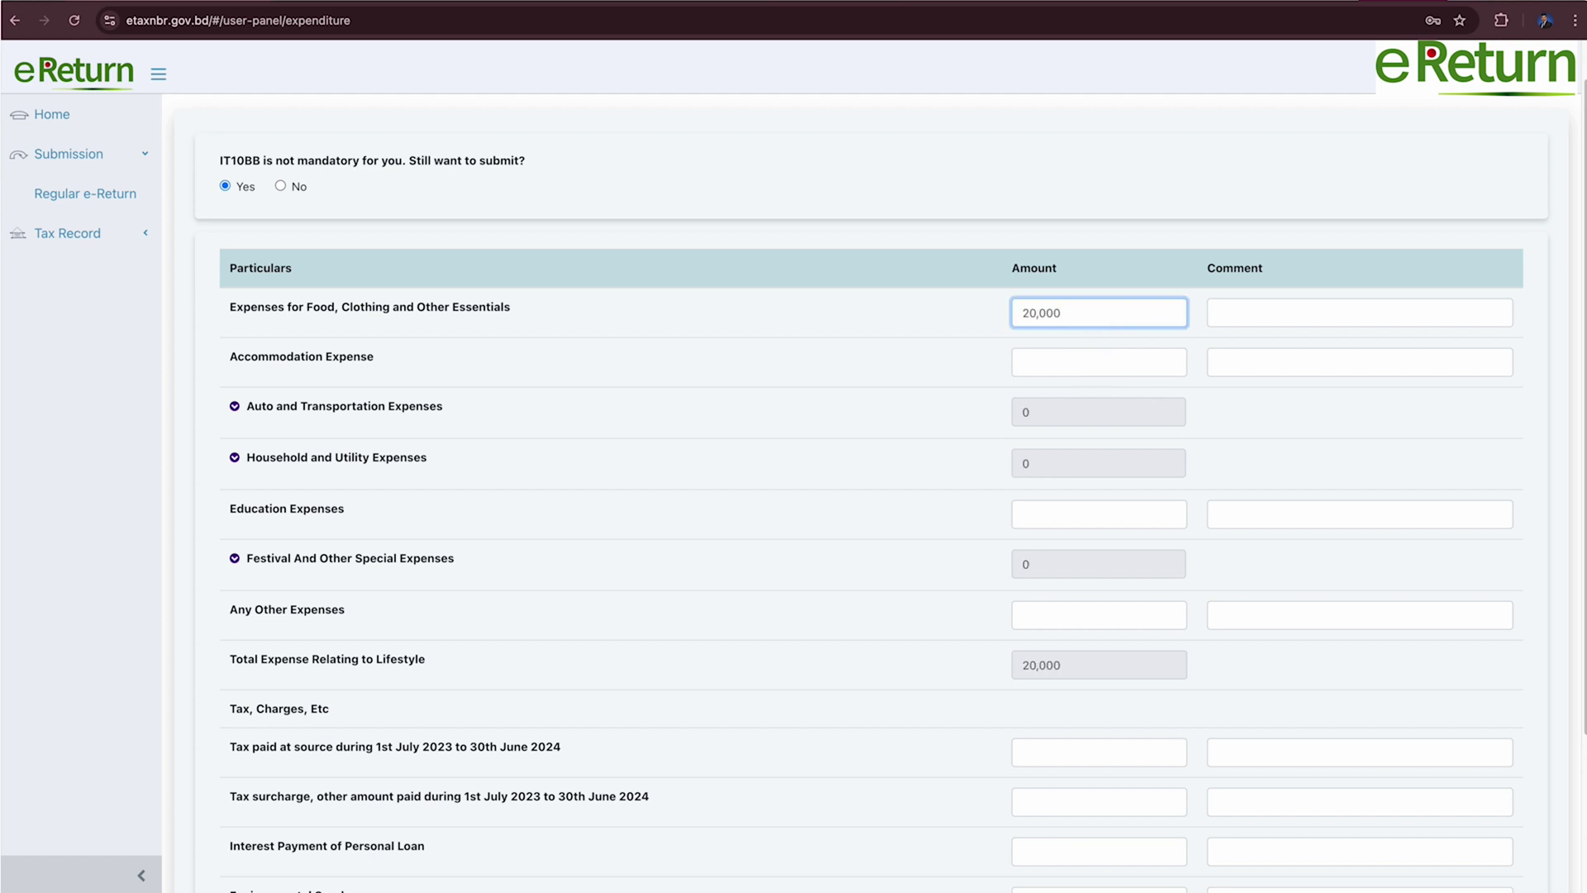
key("Tab")
key("Tab")
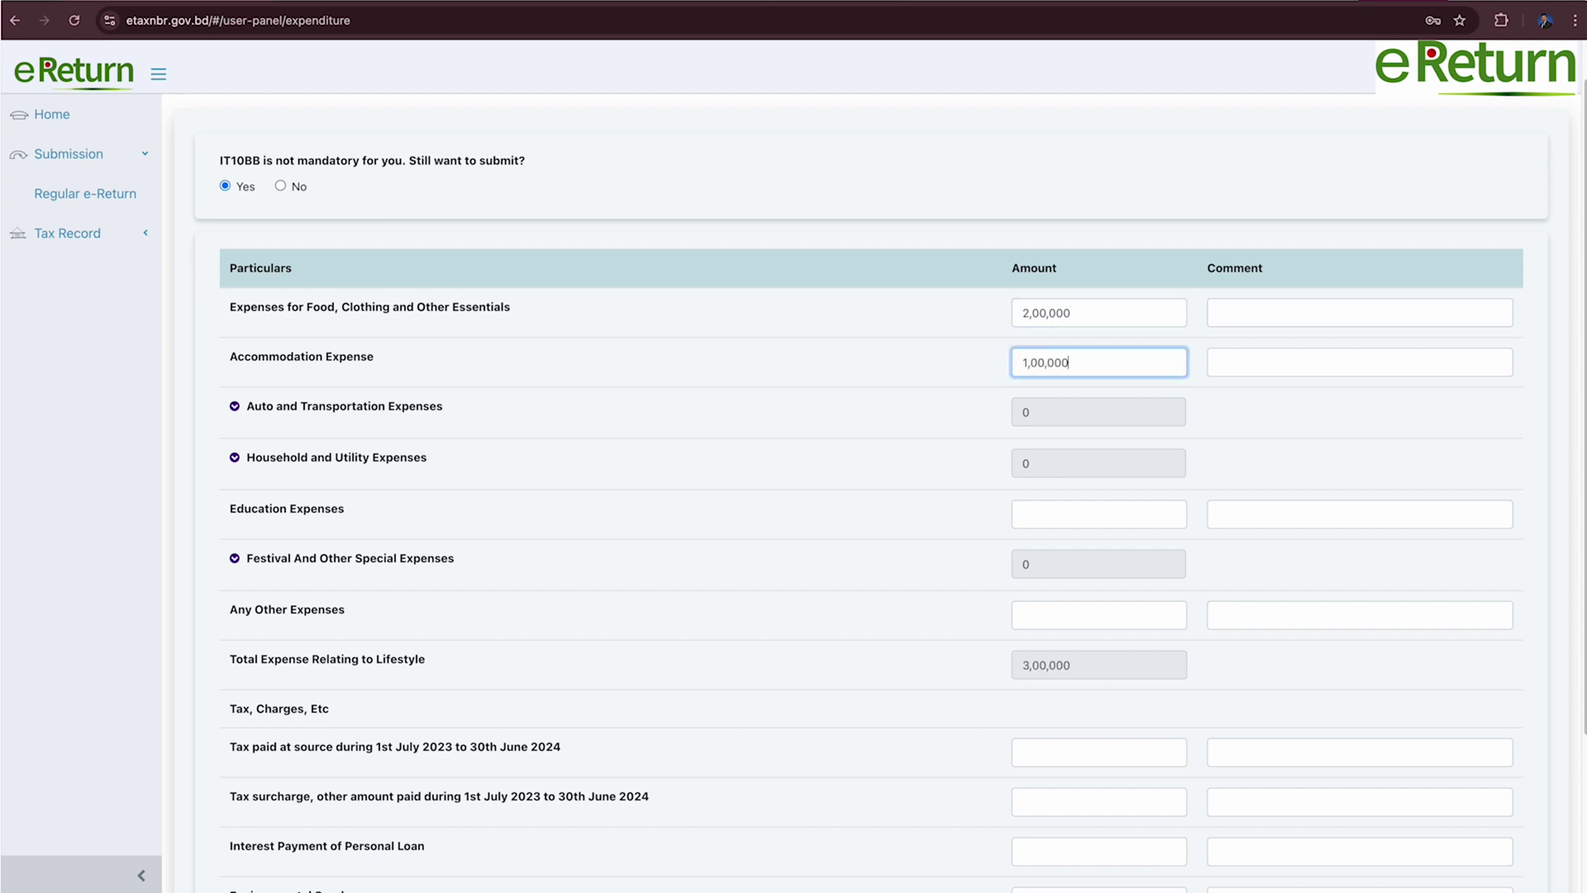
scroll(1088, 443, "down", 3)
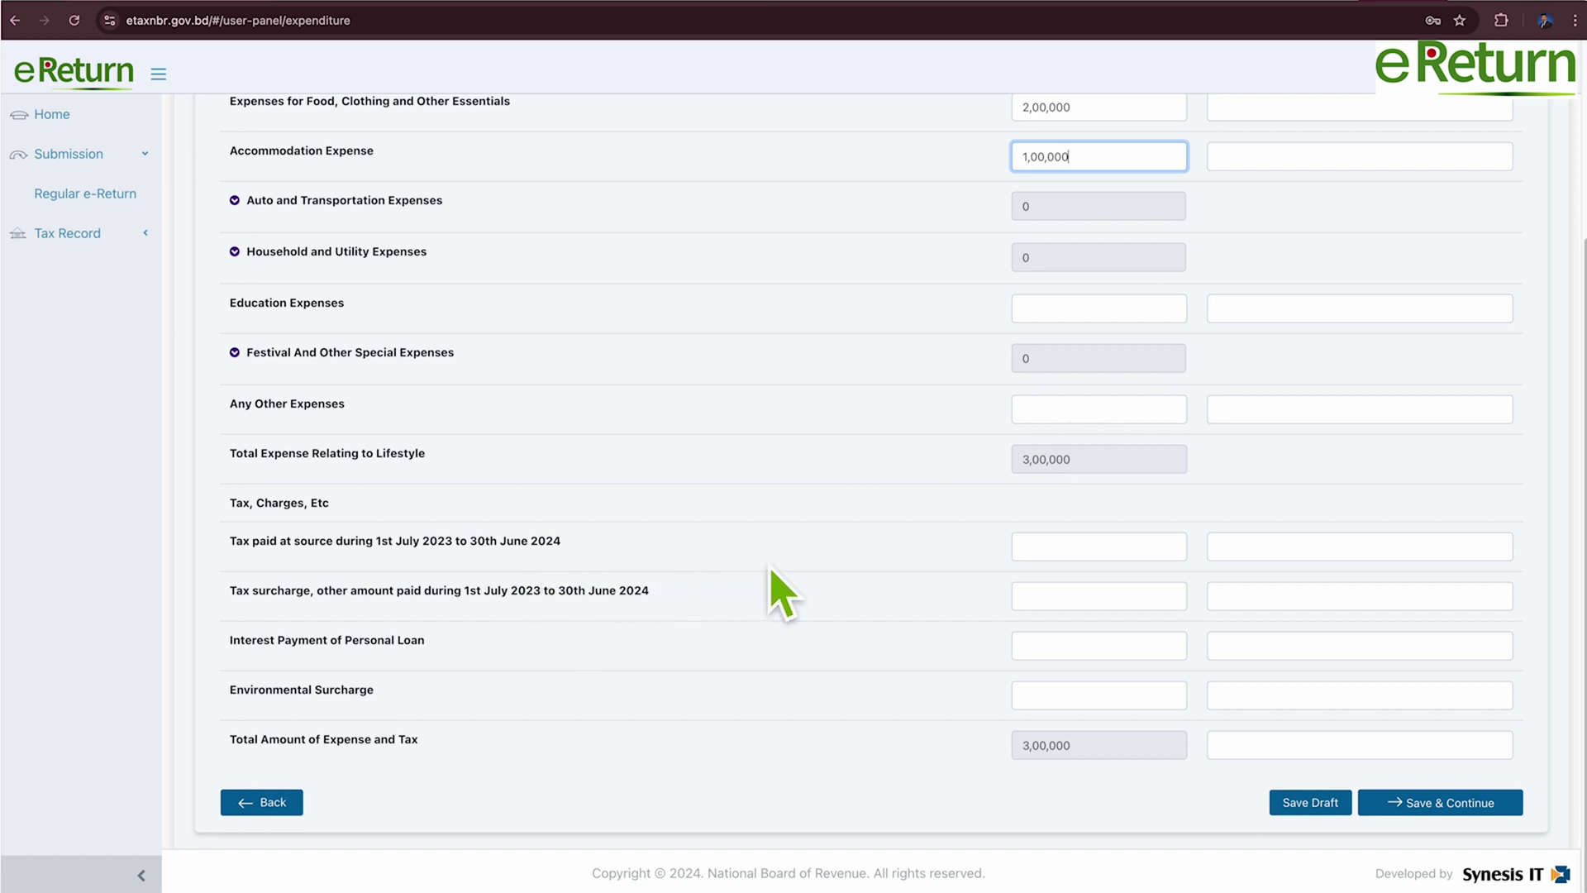
left_click(1066, 552)
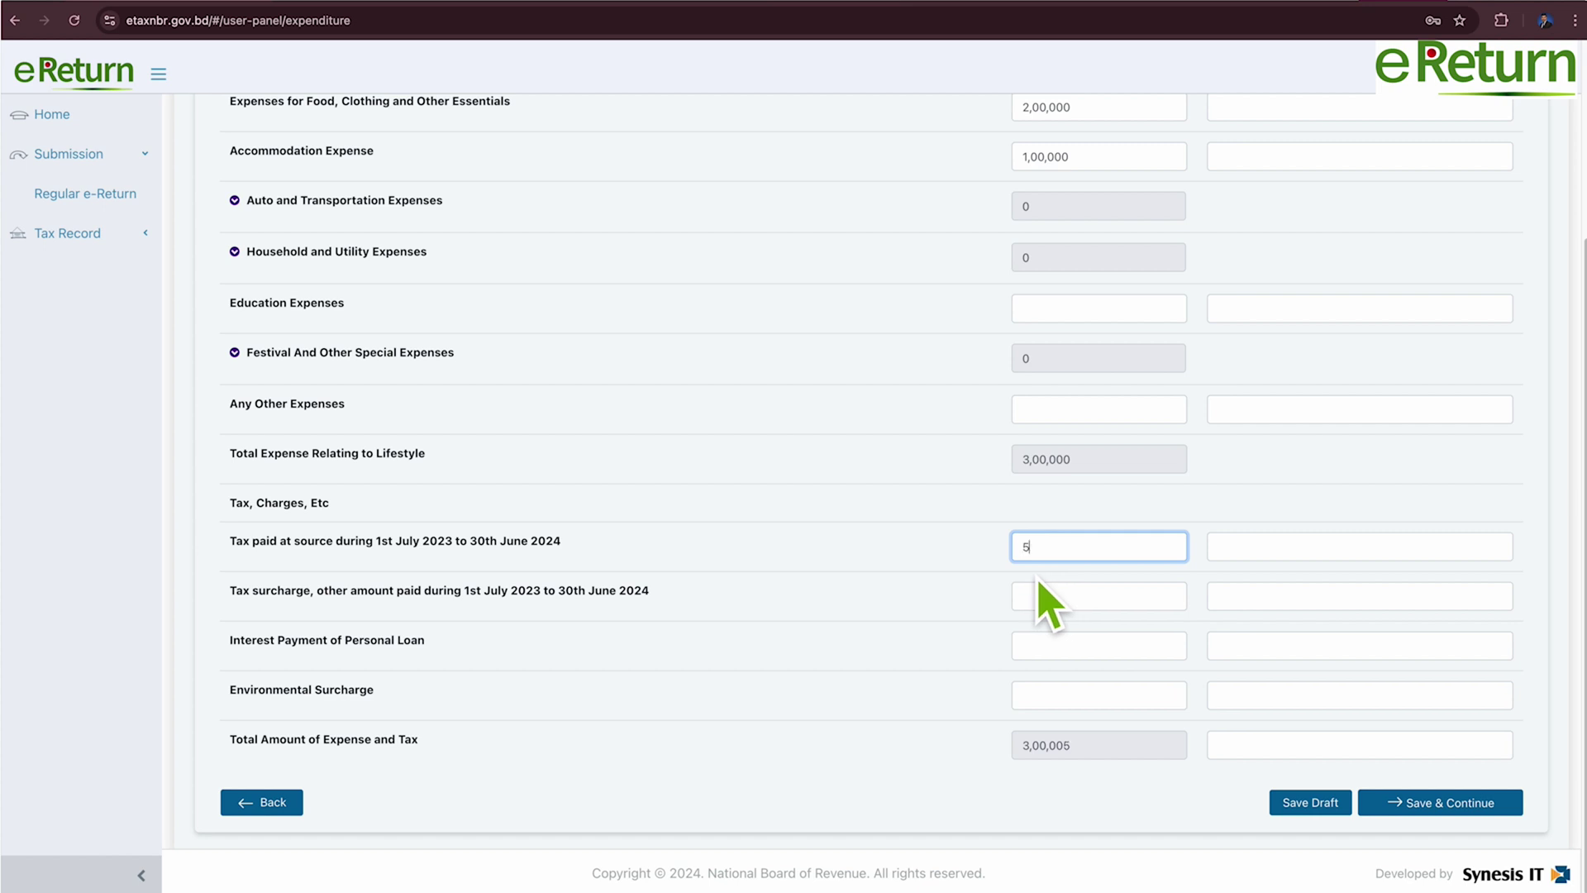
key("Tab")
key("Tab")
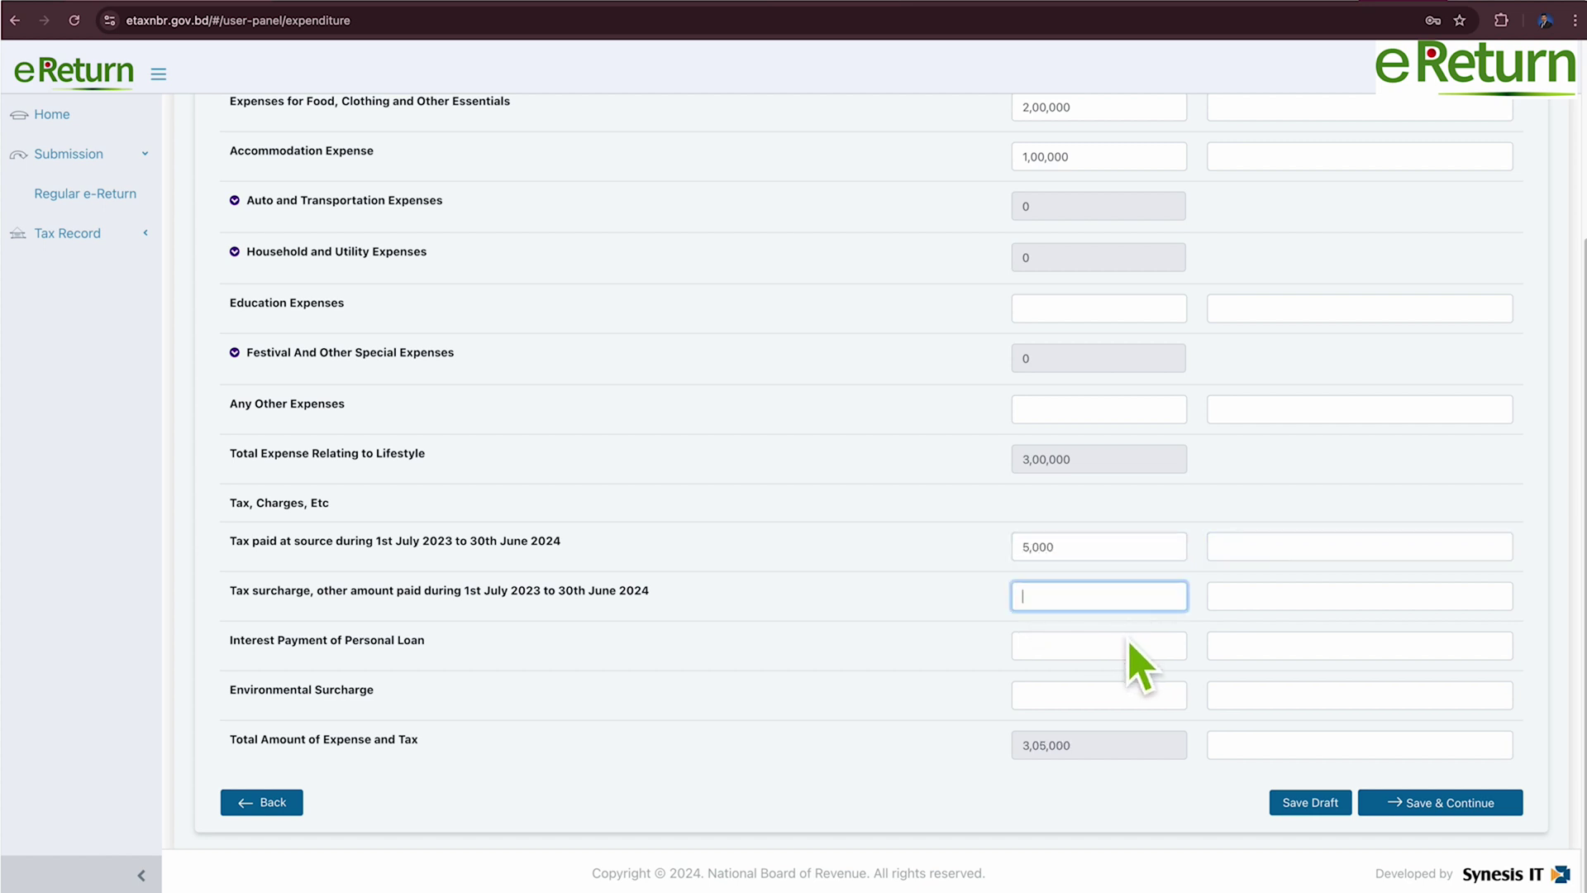
left_click(1493, 813)
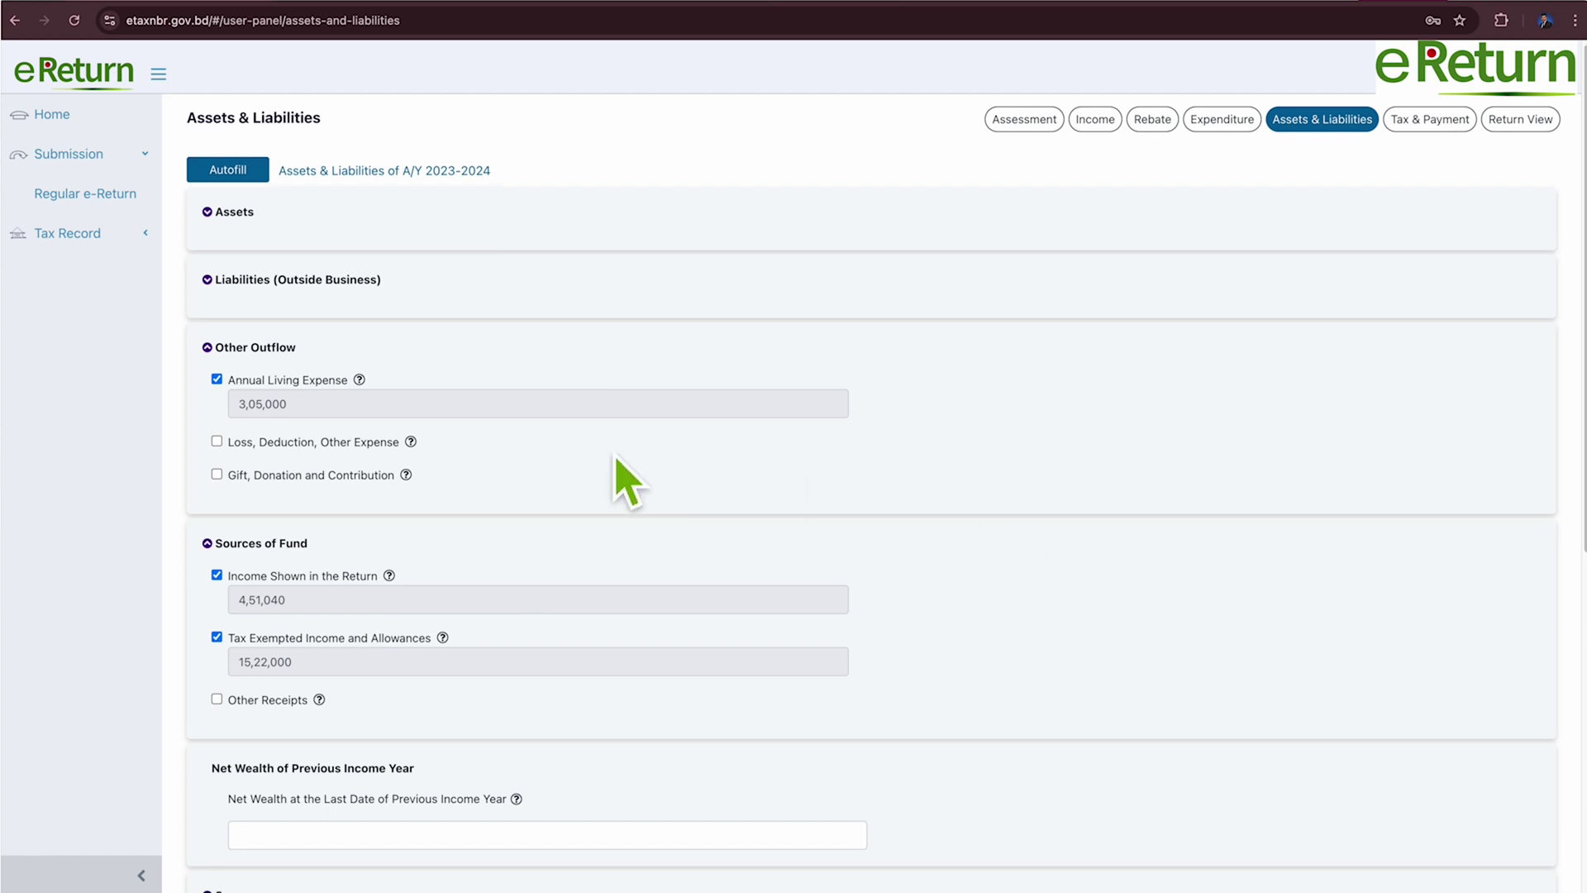
Leave Non-Agricultural Property and Financial Assets, with its Sanchayapatra table, unchecked among the assets.
scroll(629, 483, "down", 4)
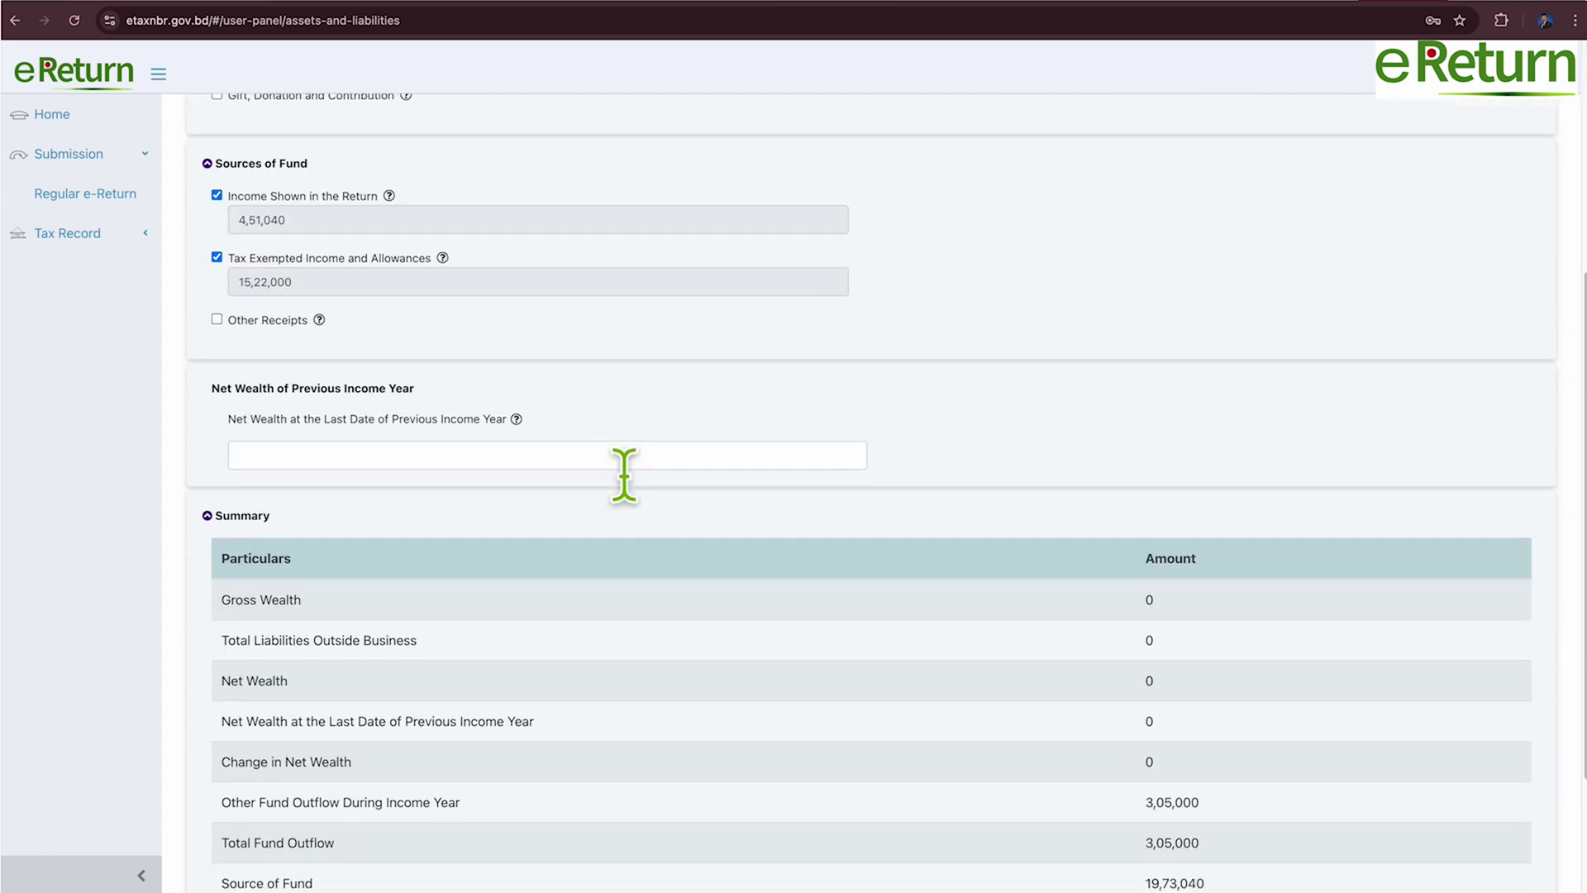
scroll(626, 475, "up", 5)
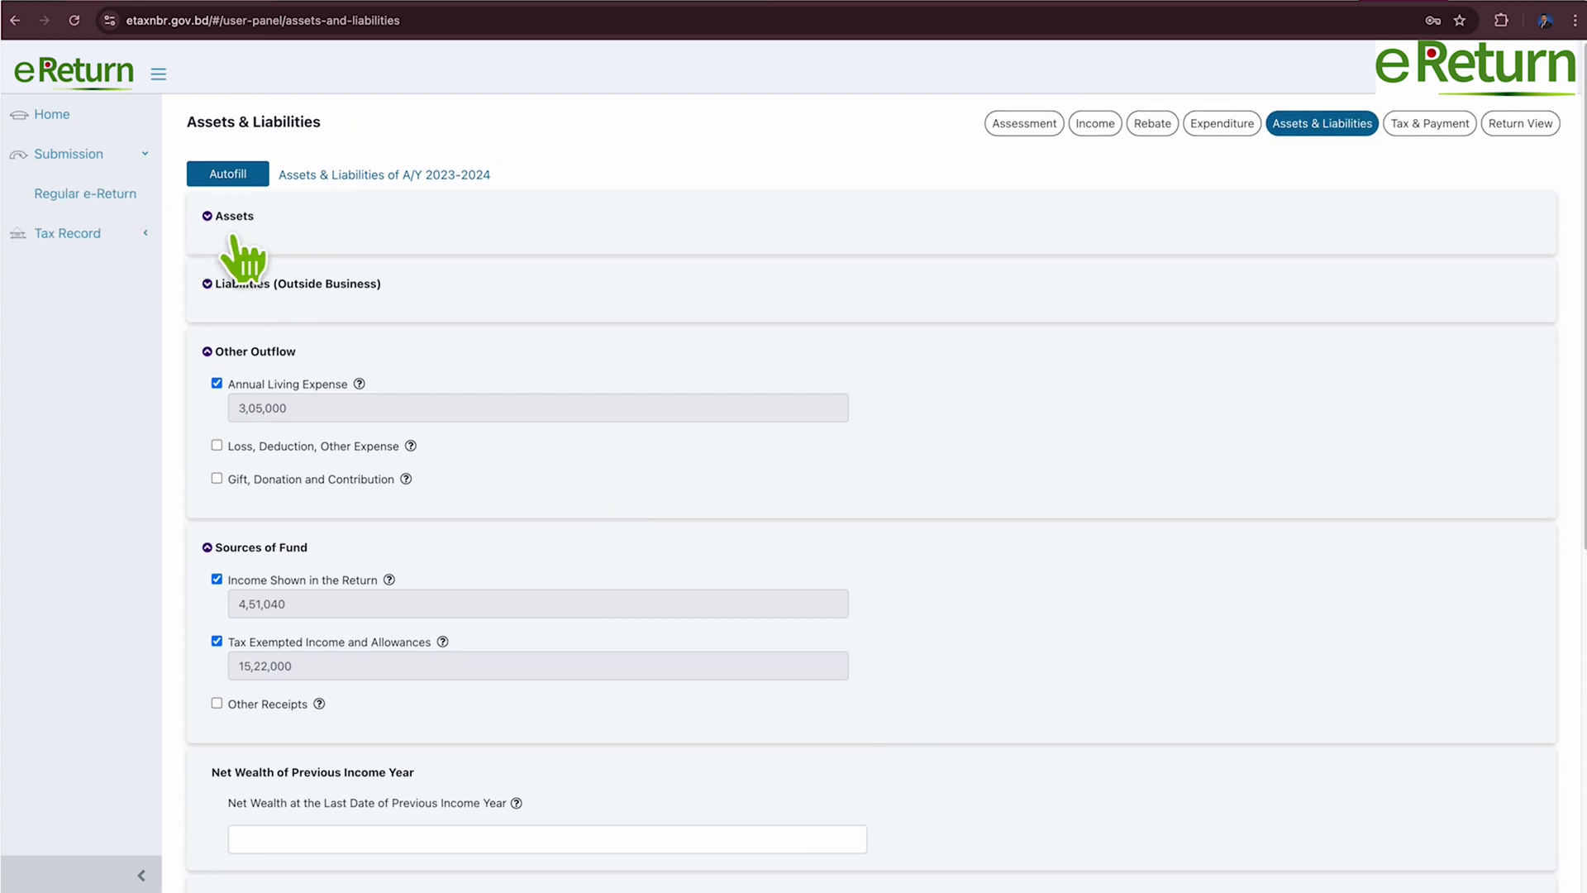
left_click(235, 239)
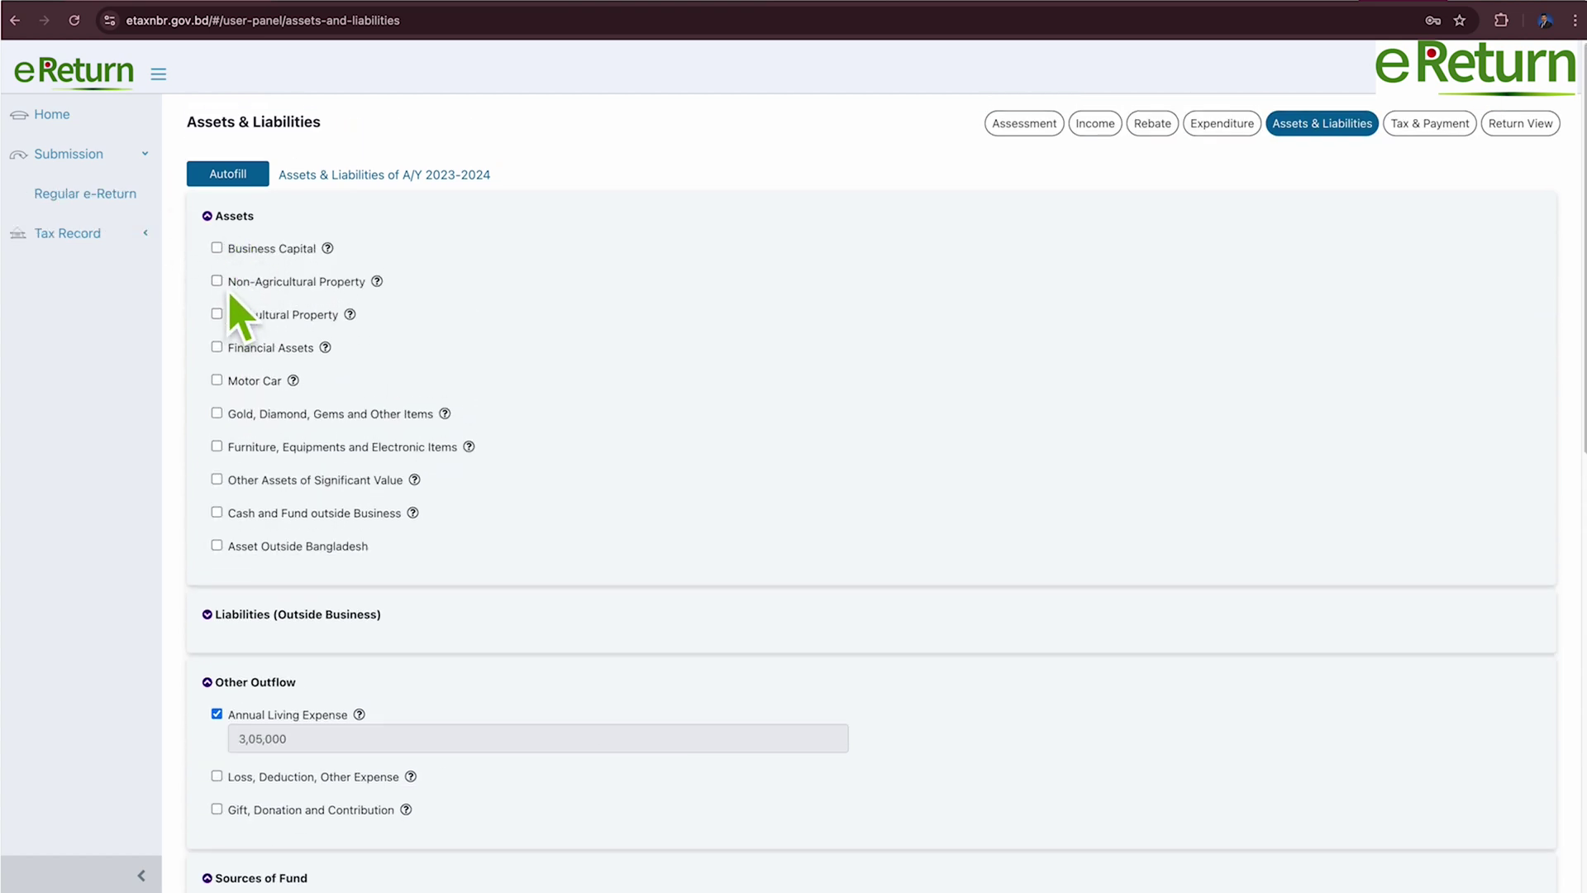
left_click(231, 289)
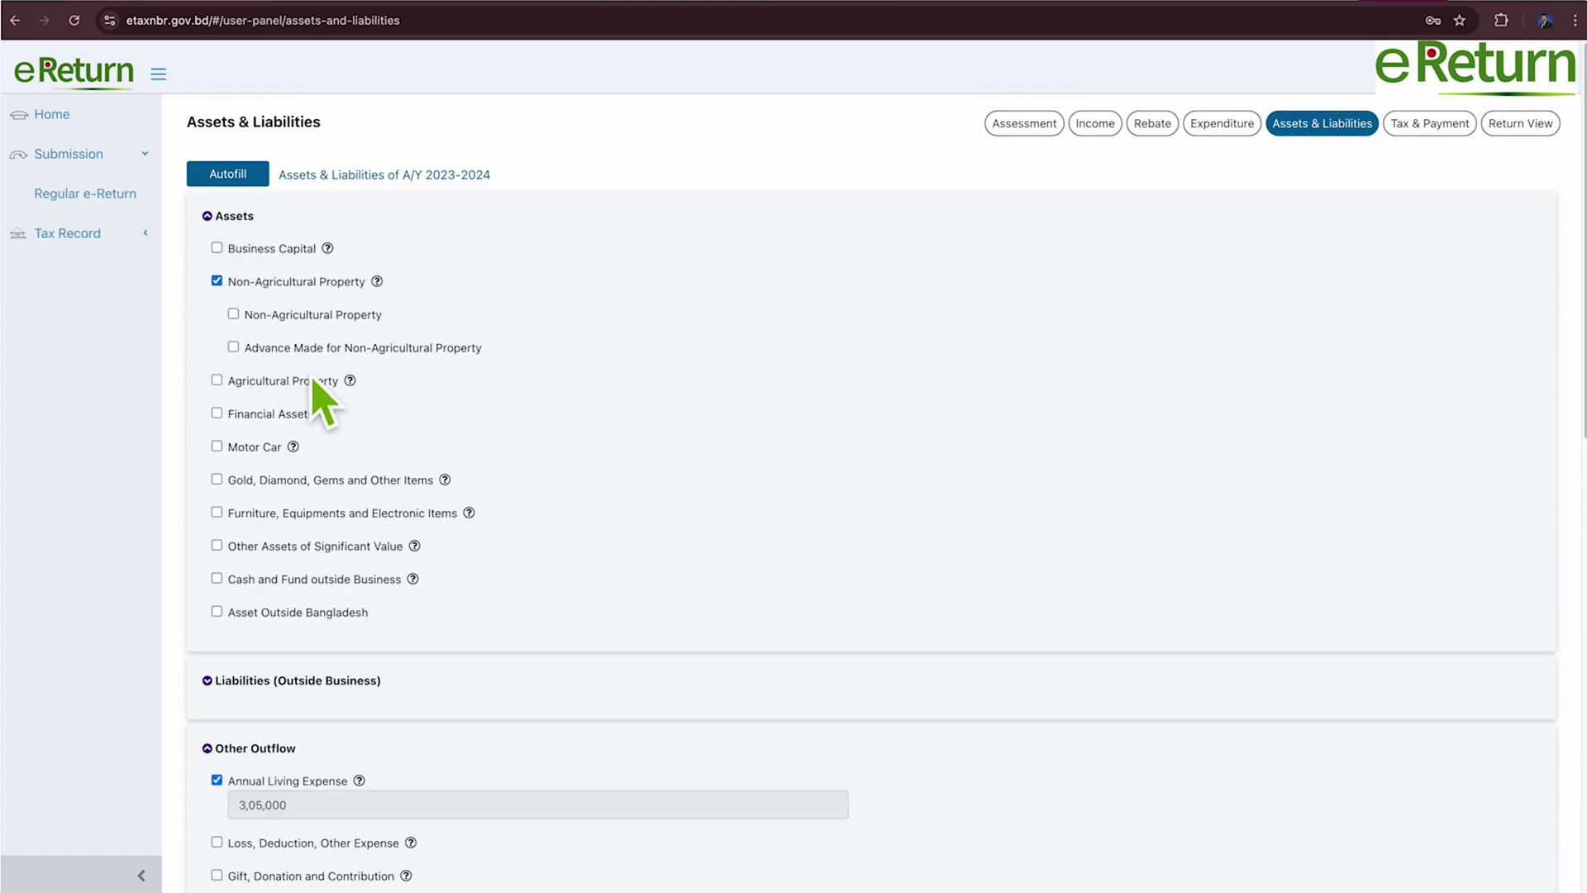
left_click(238, 319)
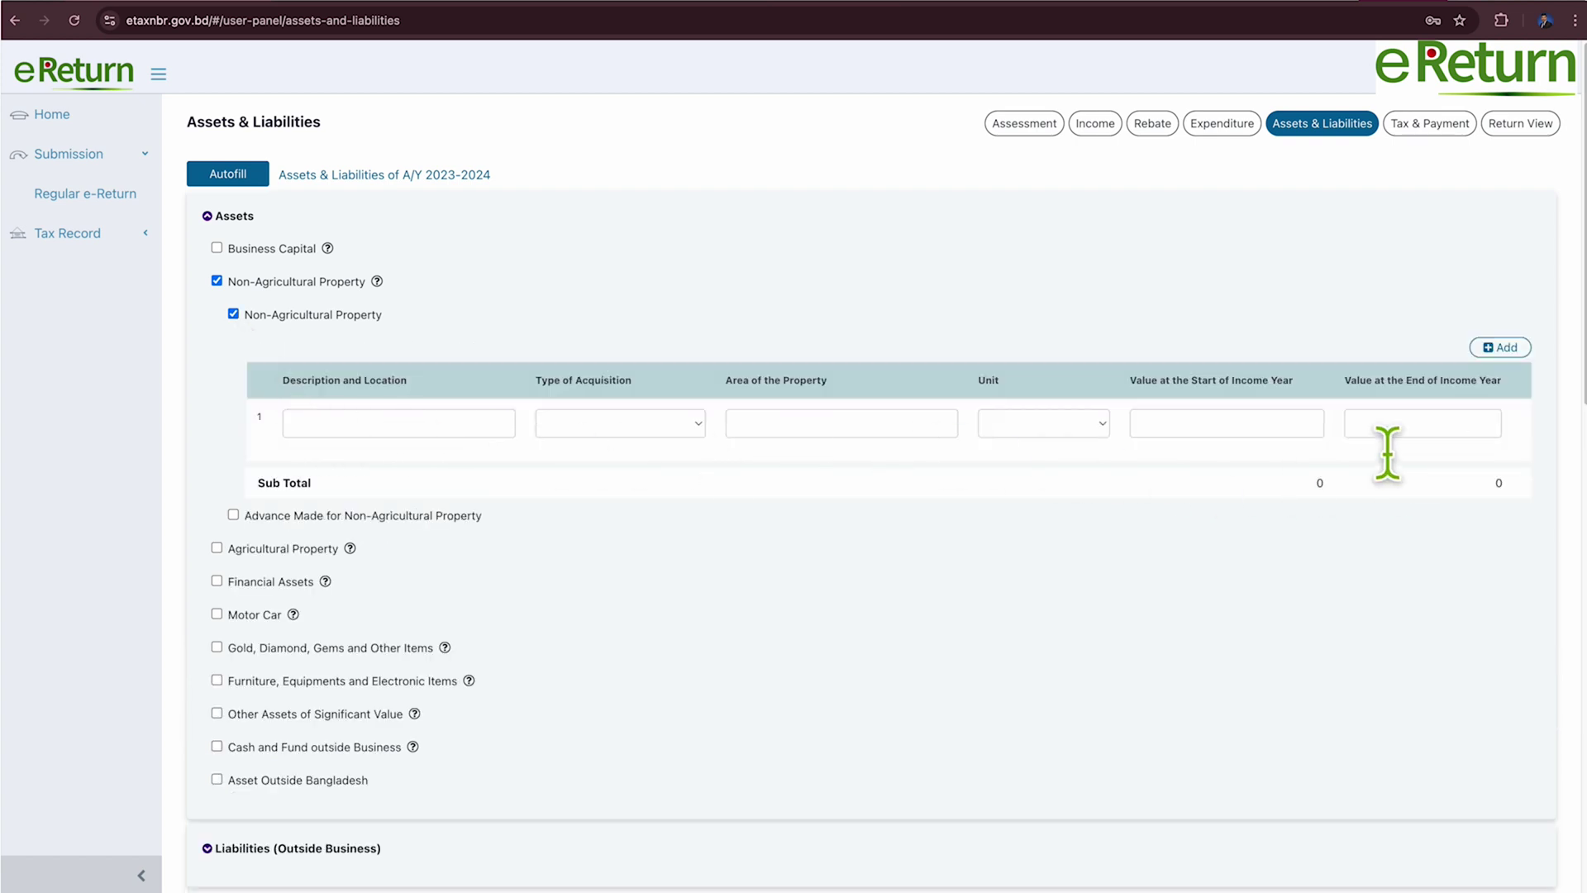
left_click(217, 281)
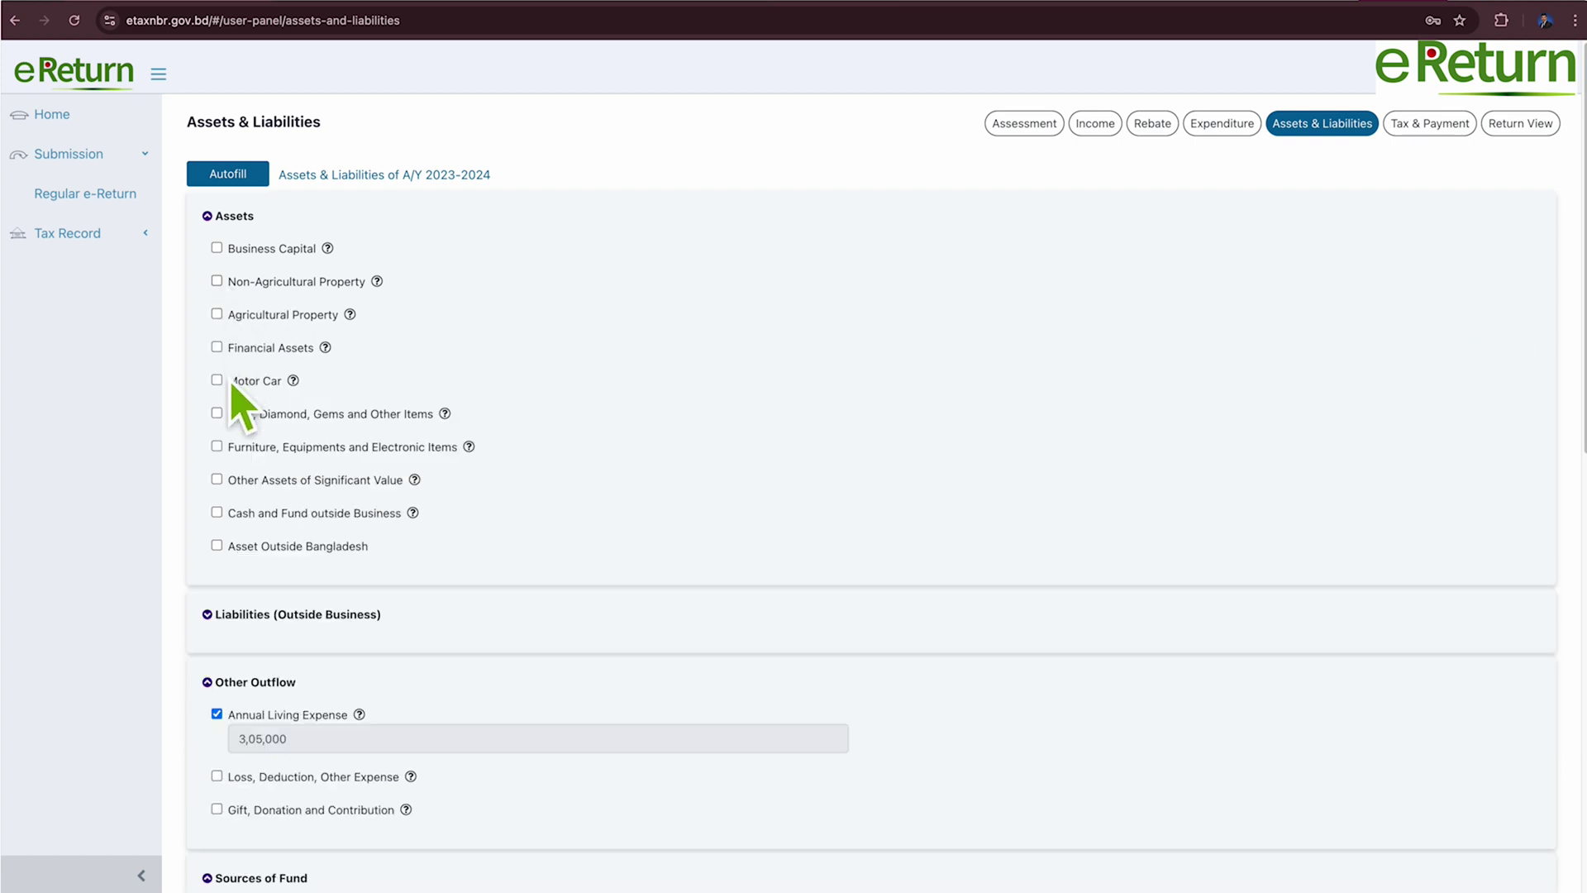
left_click(230, 351)
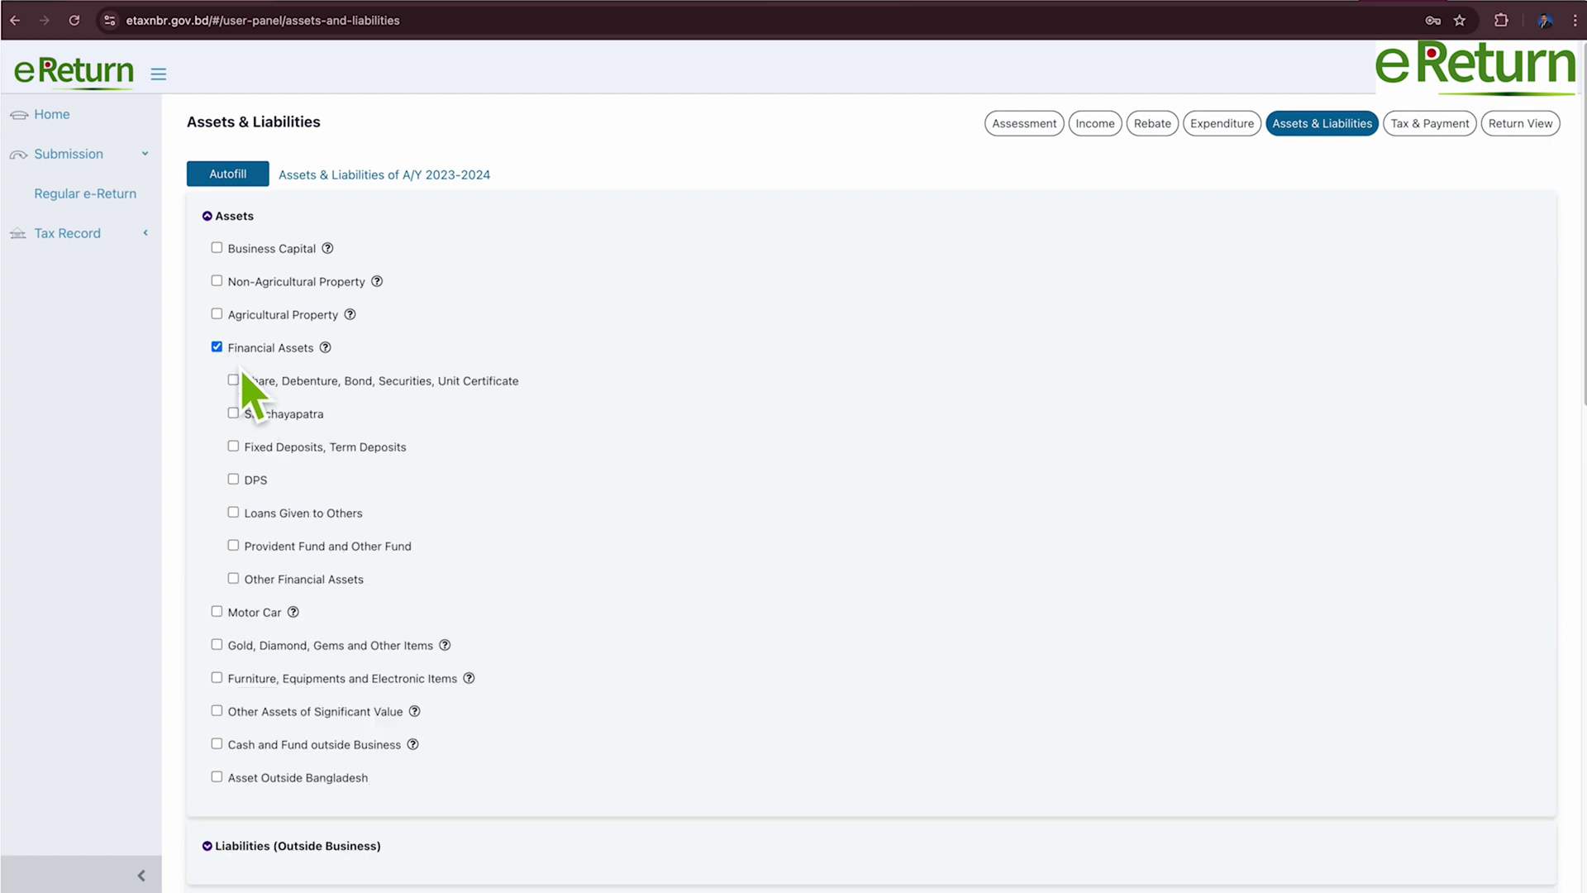
left_click(235, 415)
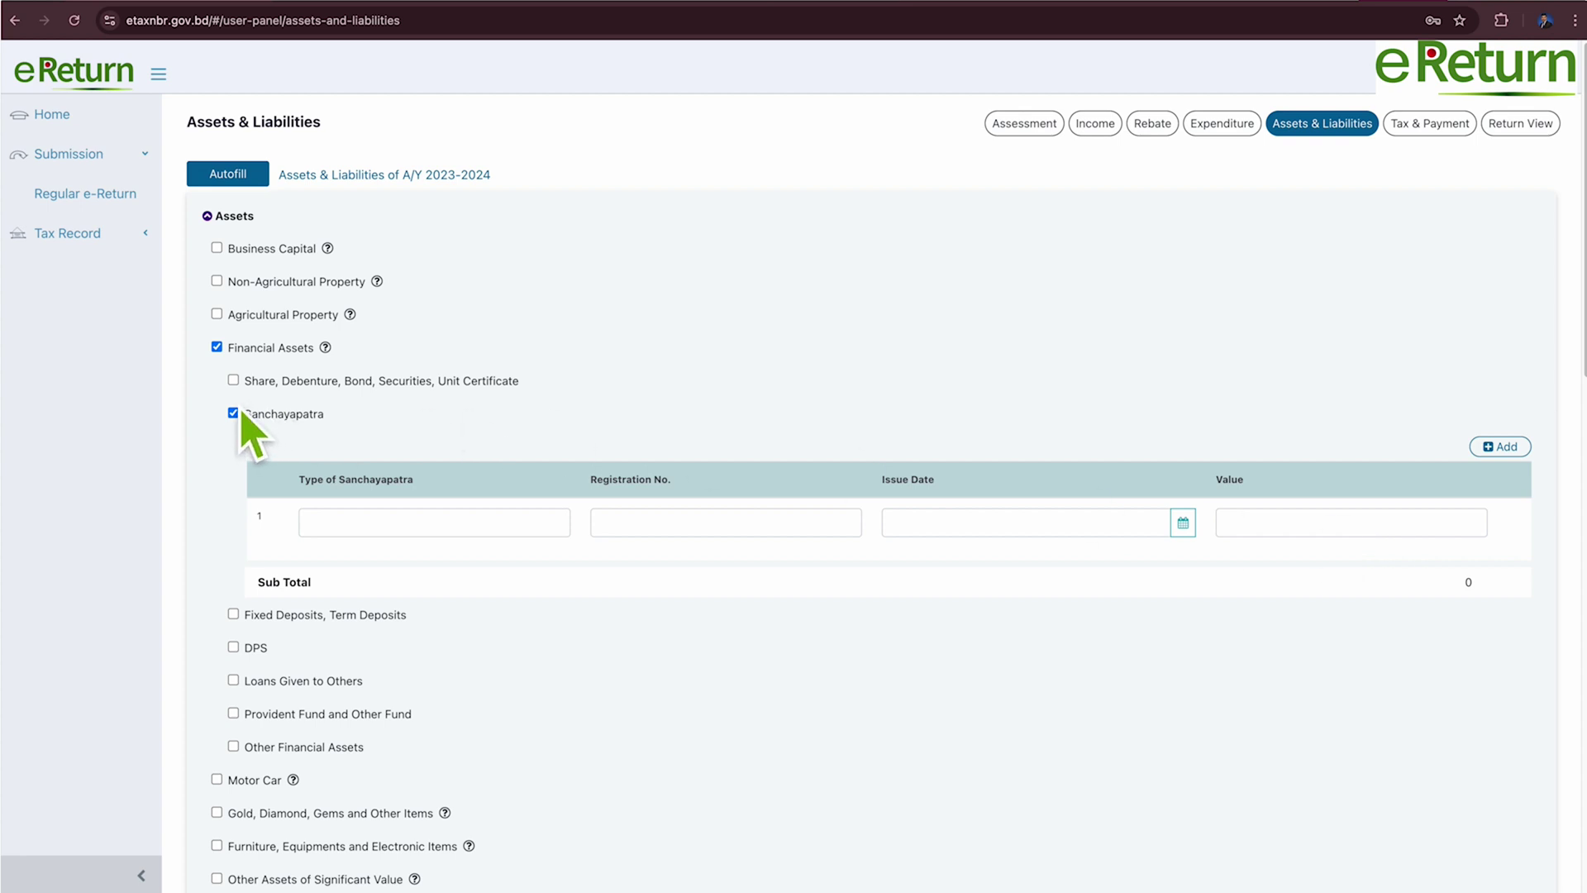
left_click(217, 347)
scroll(413, 409, "down", 2)
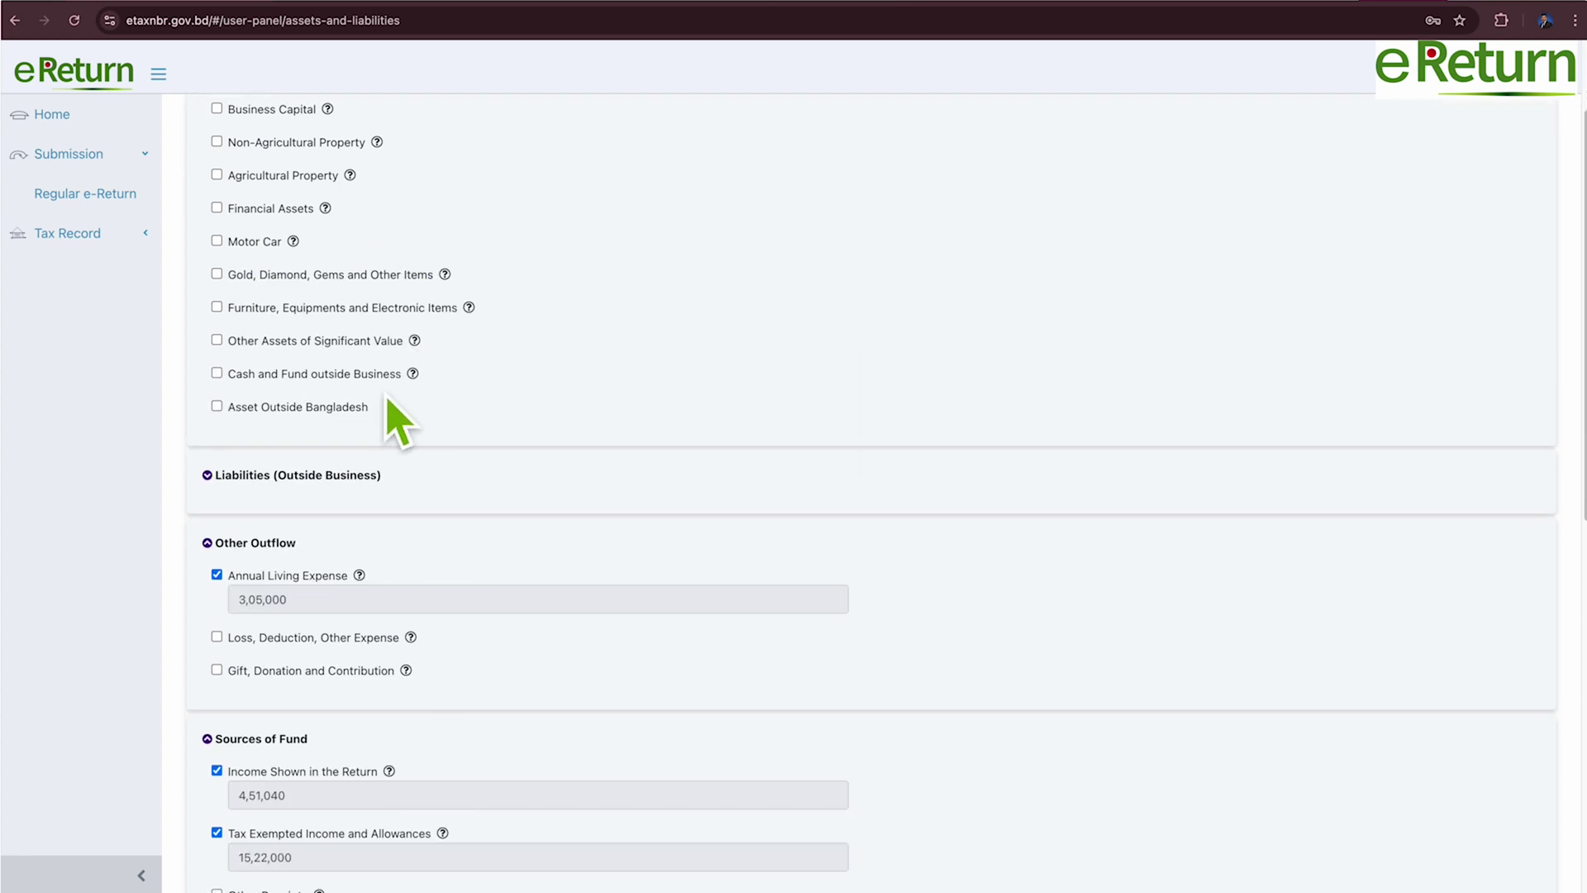
Leave Gold, Diamond and Gems and Furniture and Electronic Items undeclared.
left_click(218, 274)
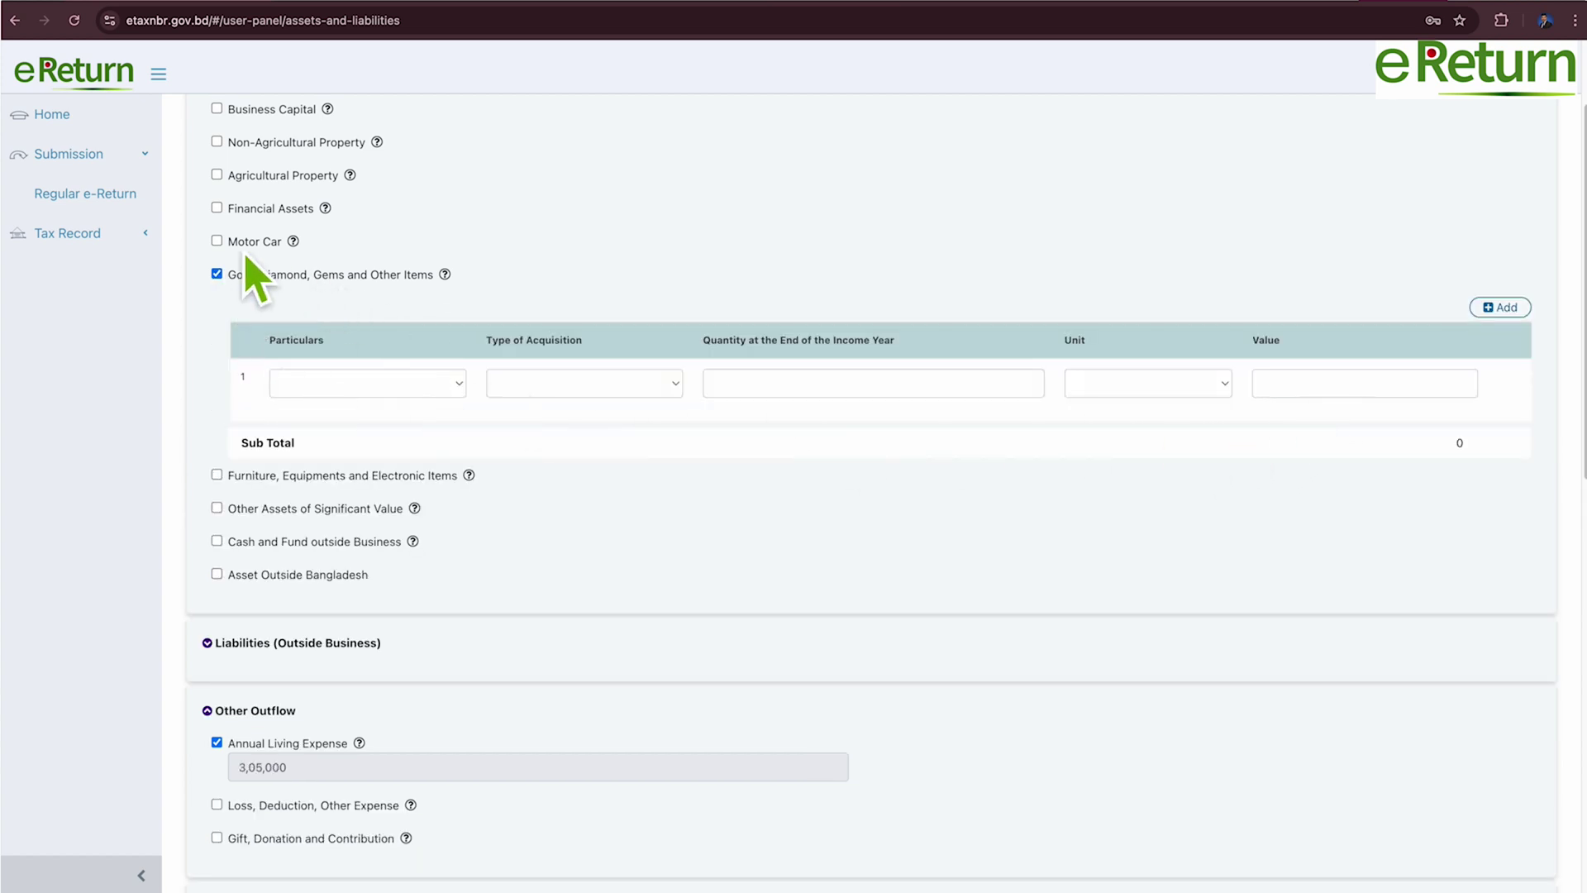
left_click(218, 274)
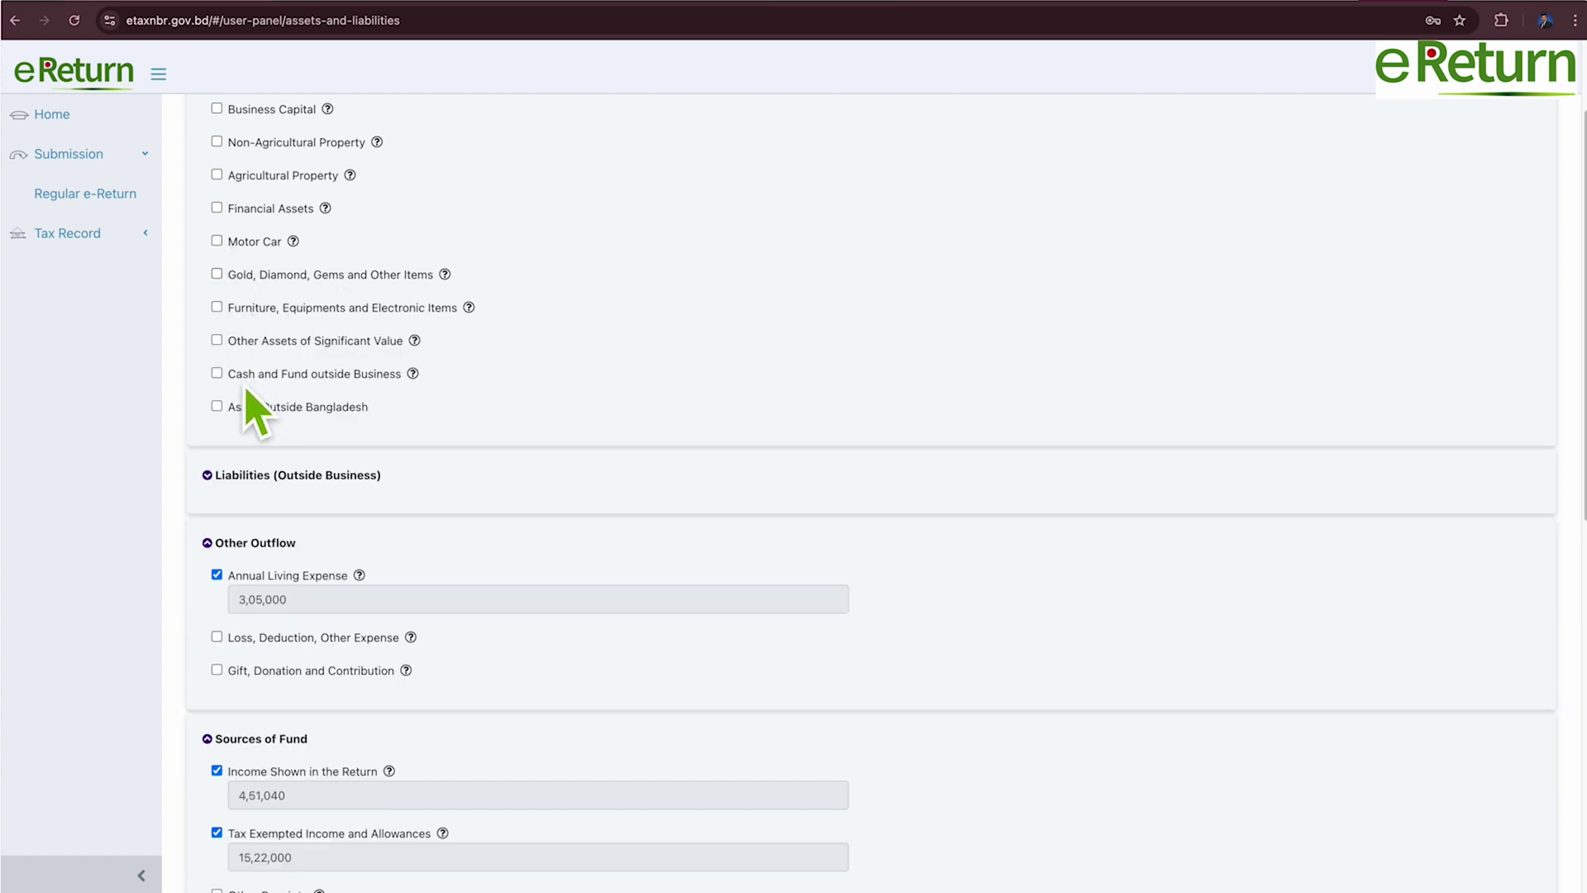
left_click(219, 307)
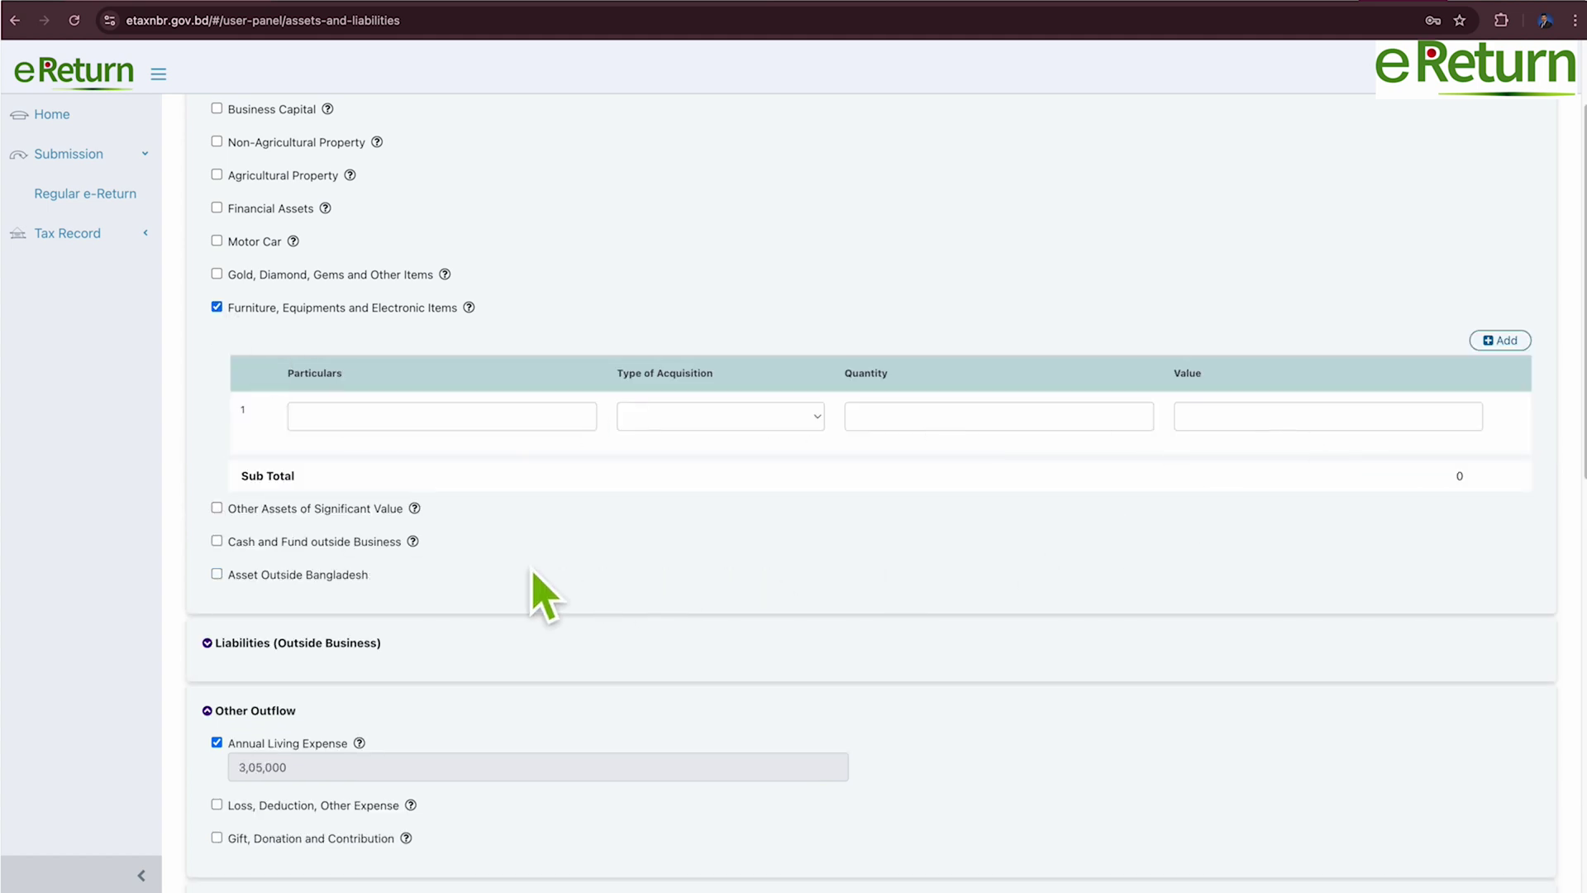
left_click(221, 308)
Declare Cash and Fund outside Business with Notes/Electronic Cash and Cash in Hand rows.
left_click(224, 377)
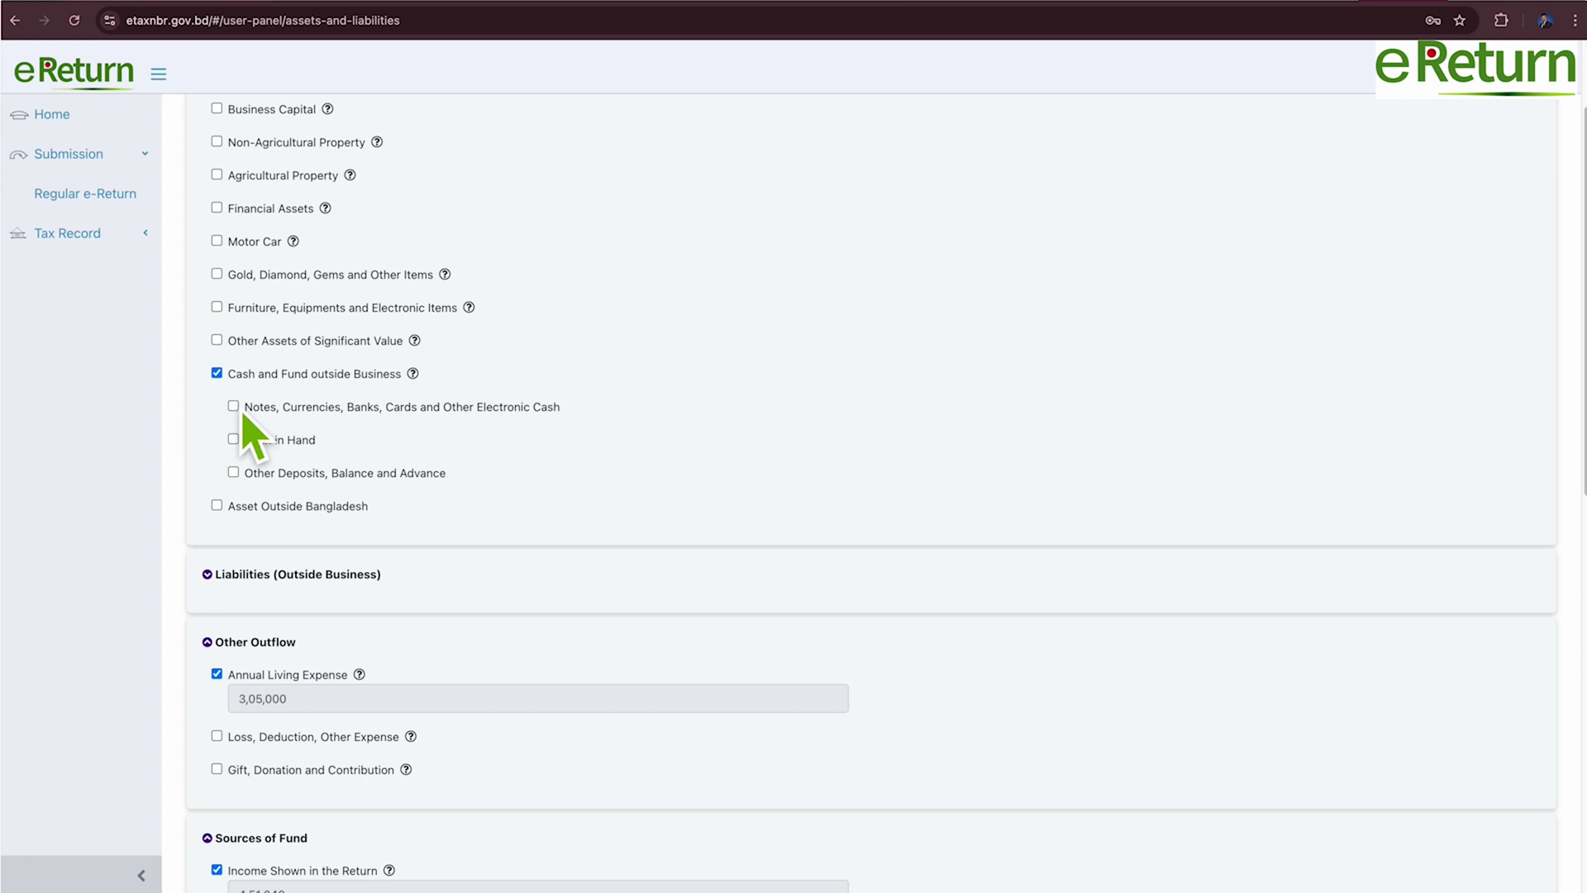
left_click(234, 406)
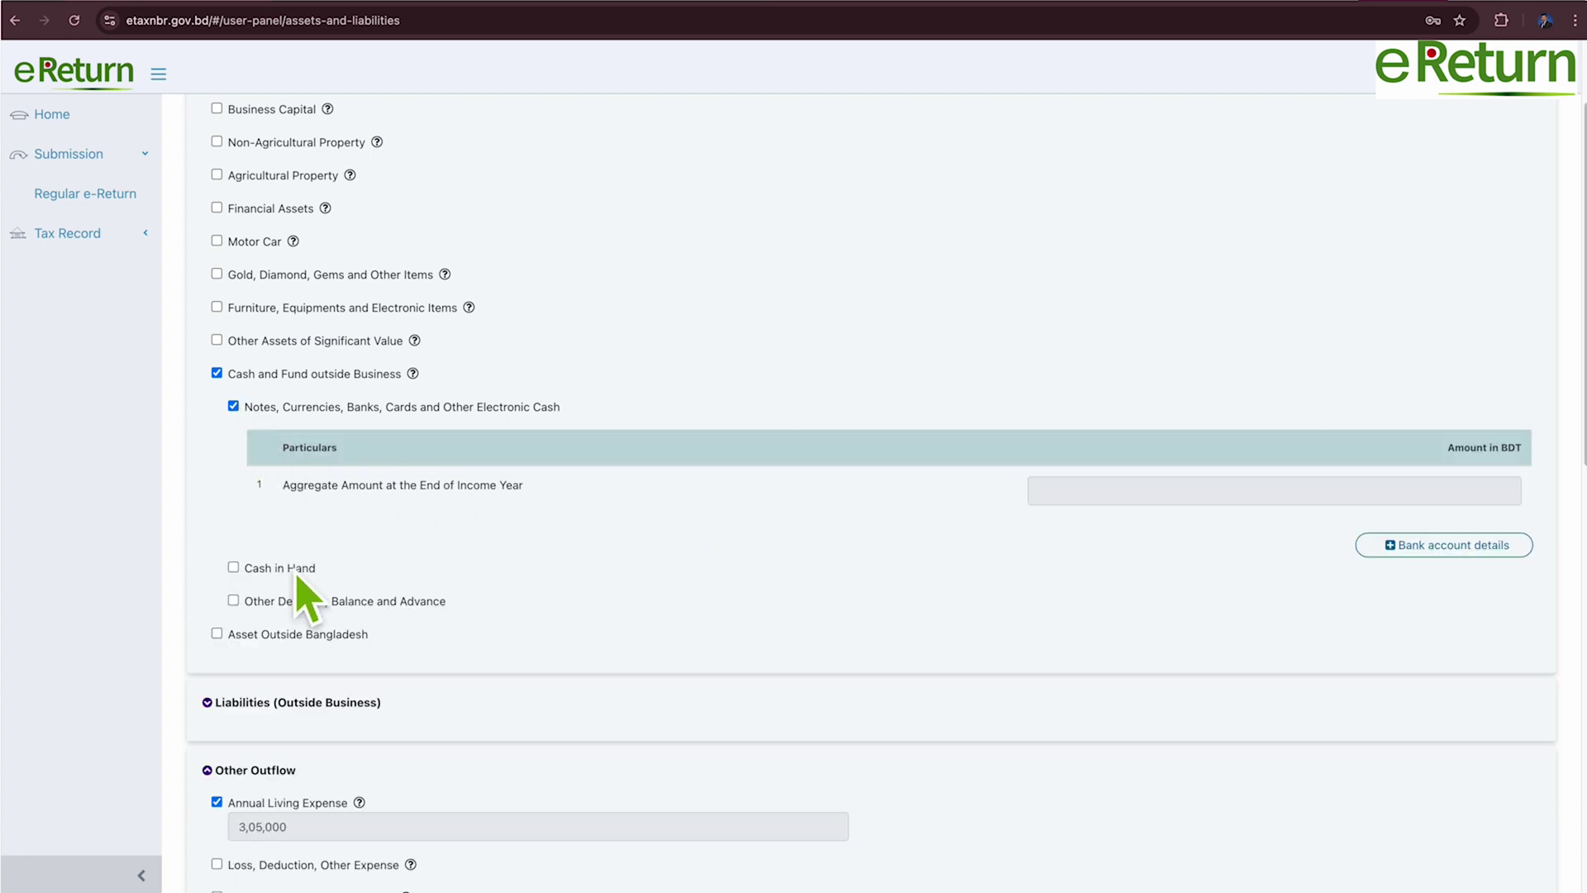
left_click(235, 569)
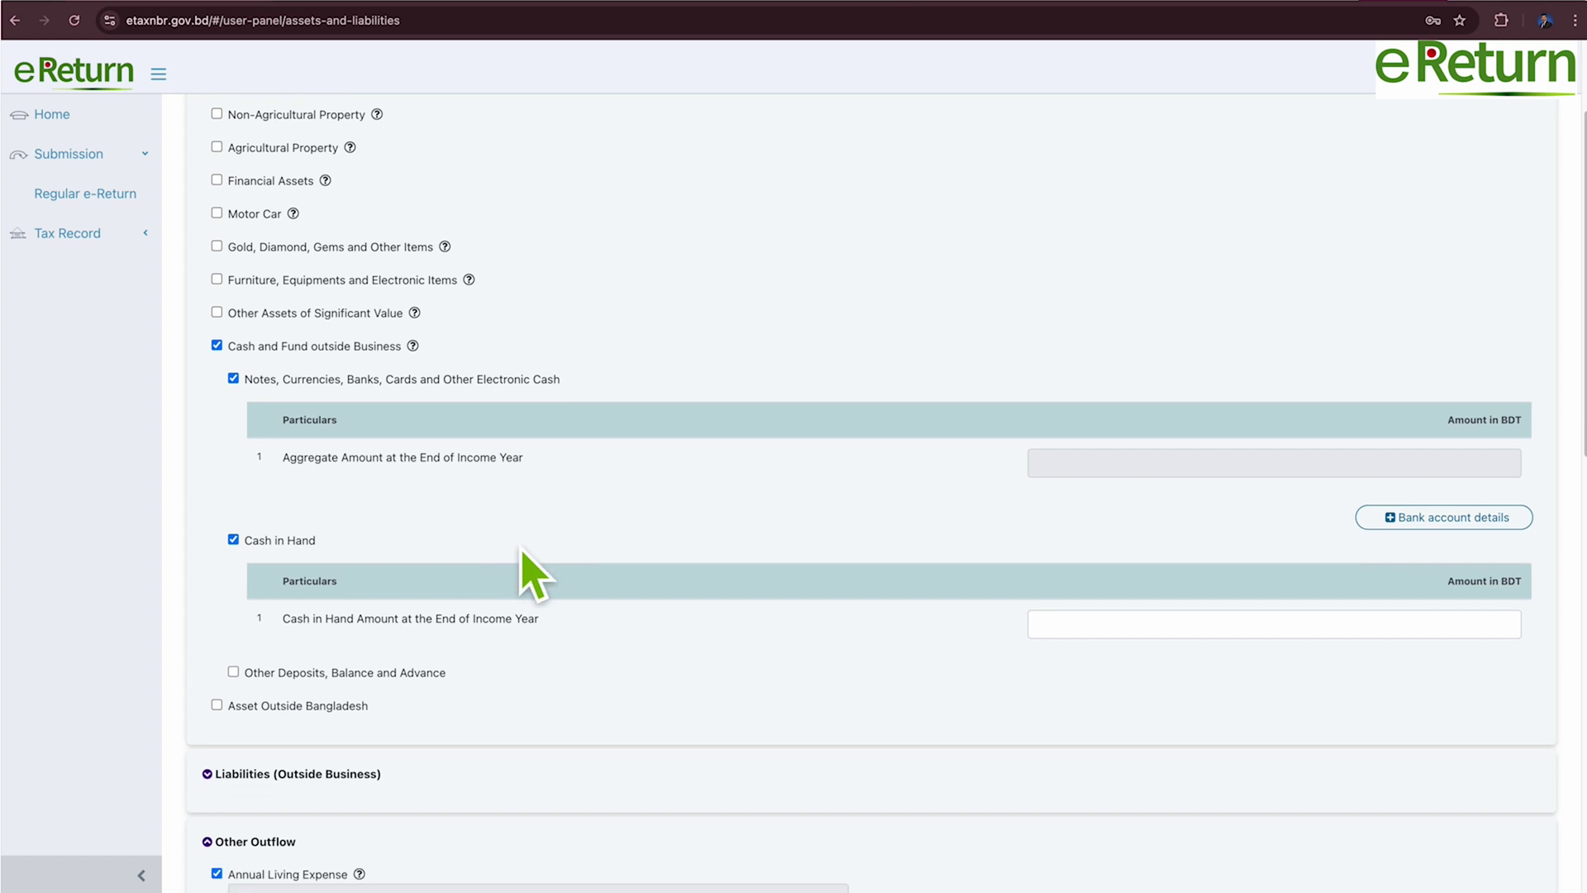
scroll(524, 574, "down", 4)
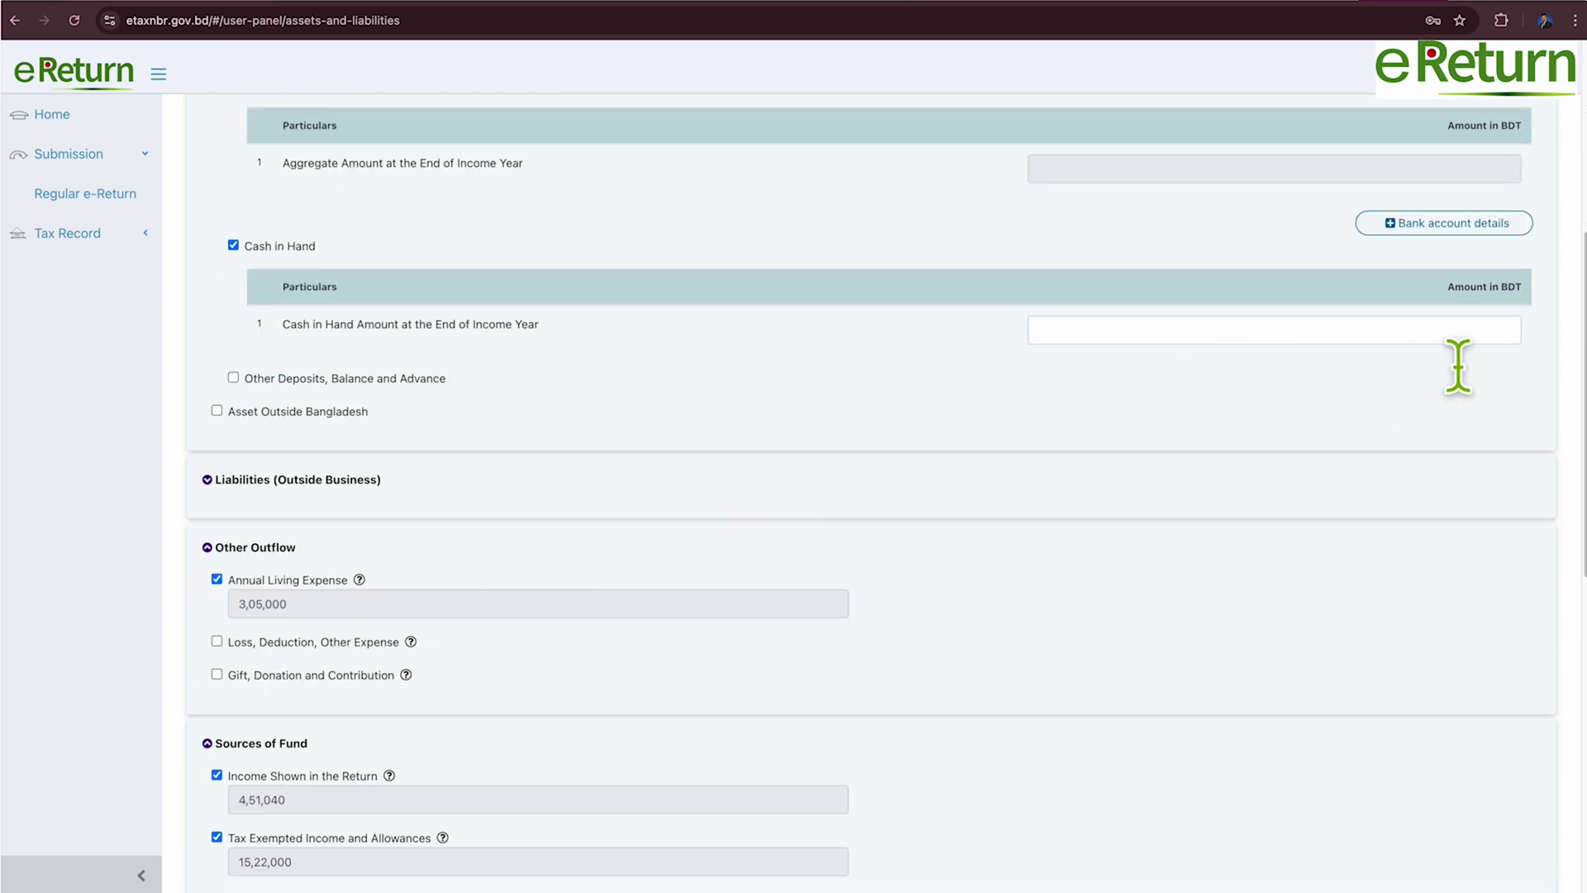
double_click(252, 380)
scroll(446, 429, "up", 1)
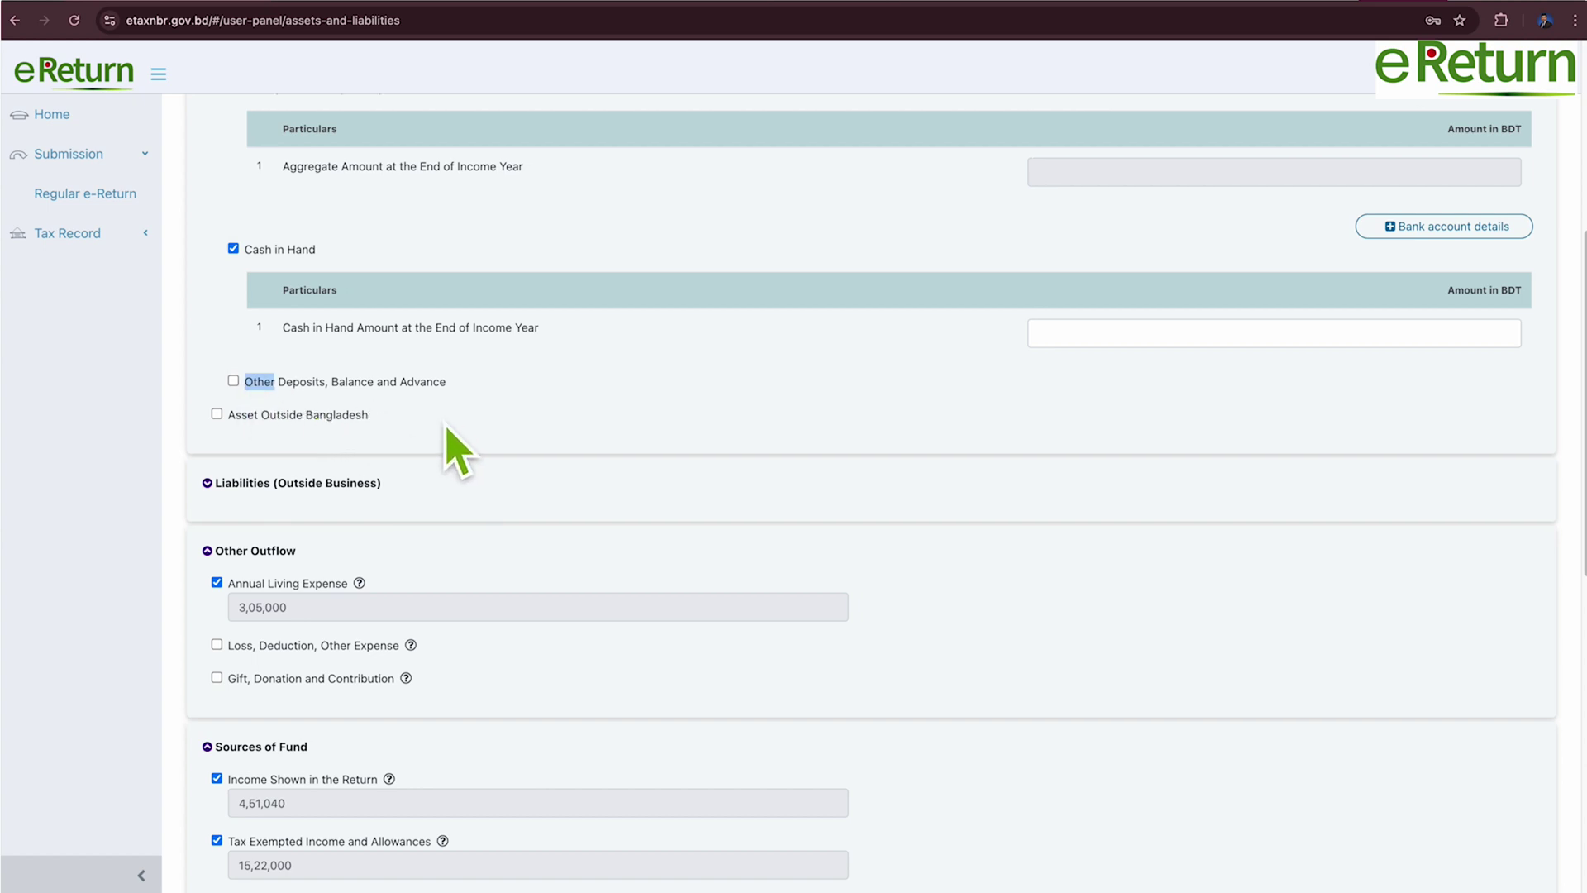
Expand Liabilities (Outside Business) and leave Borrowing from Bank or Other FI unchecked.
left_click(268, 486)
scroll(372, 496, "down", 2)
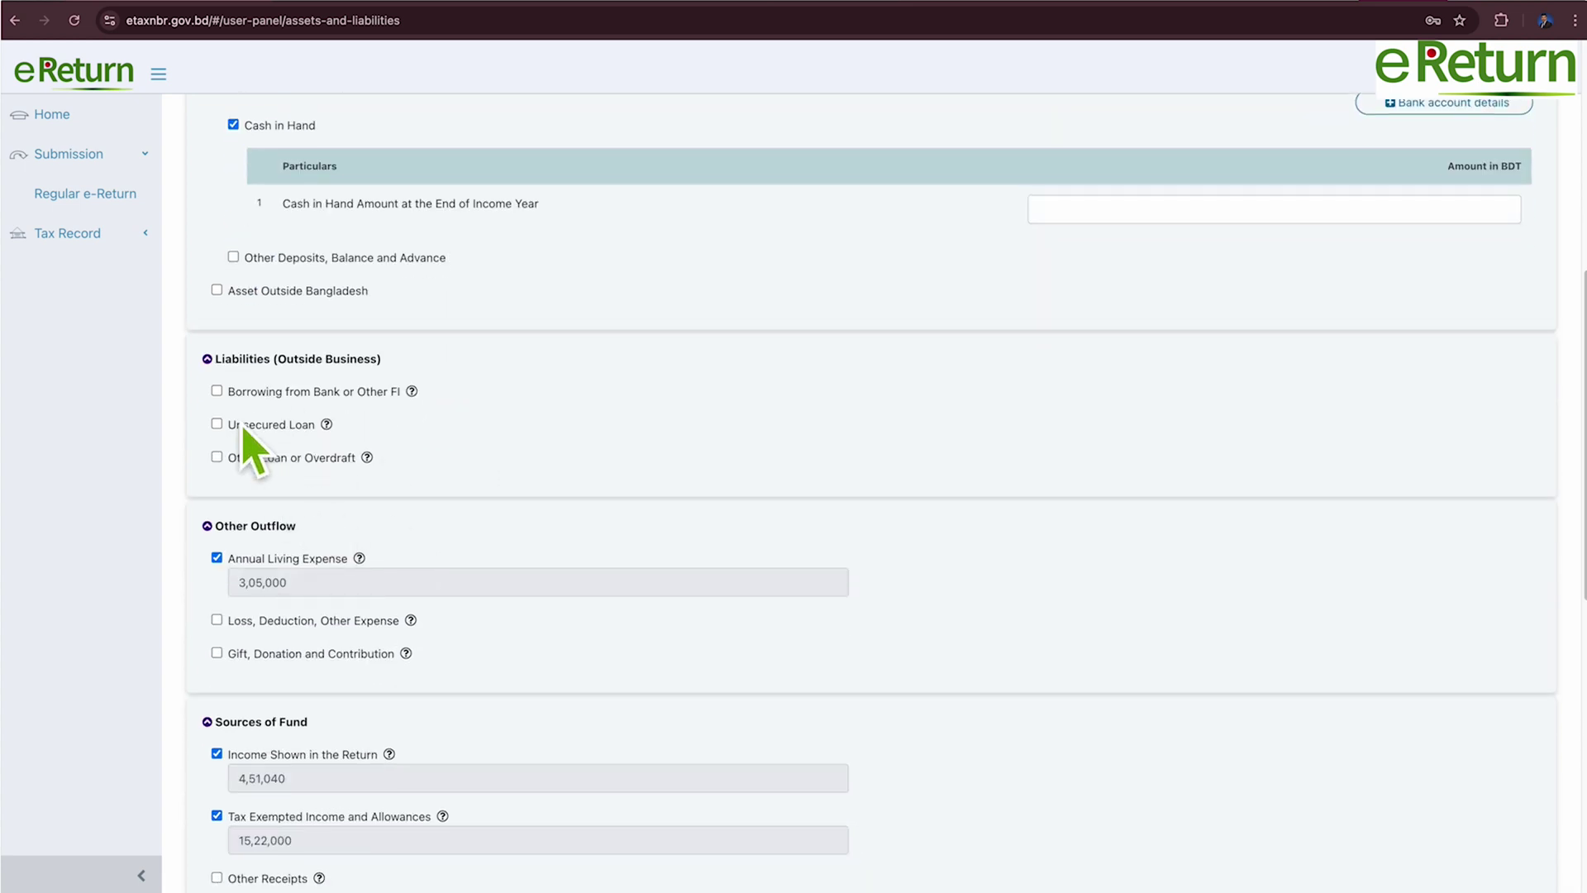
left_click(220, 394)
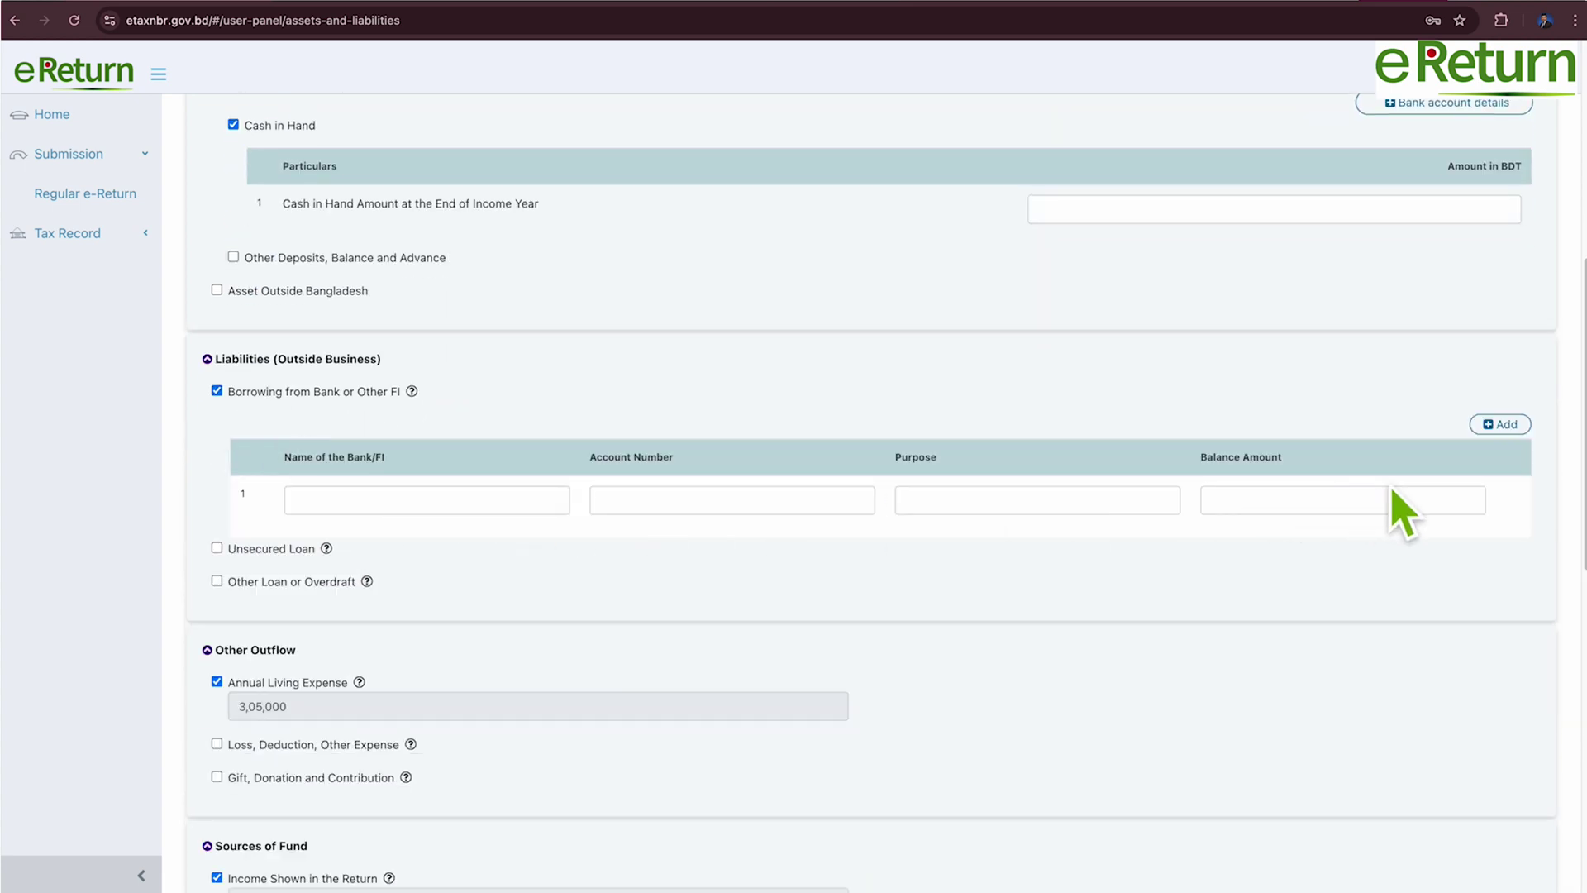
left_click(218, 391)
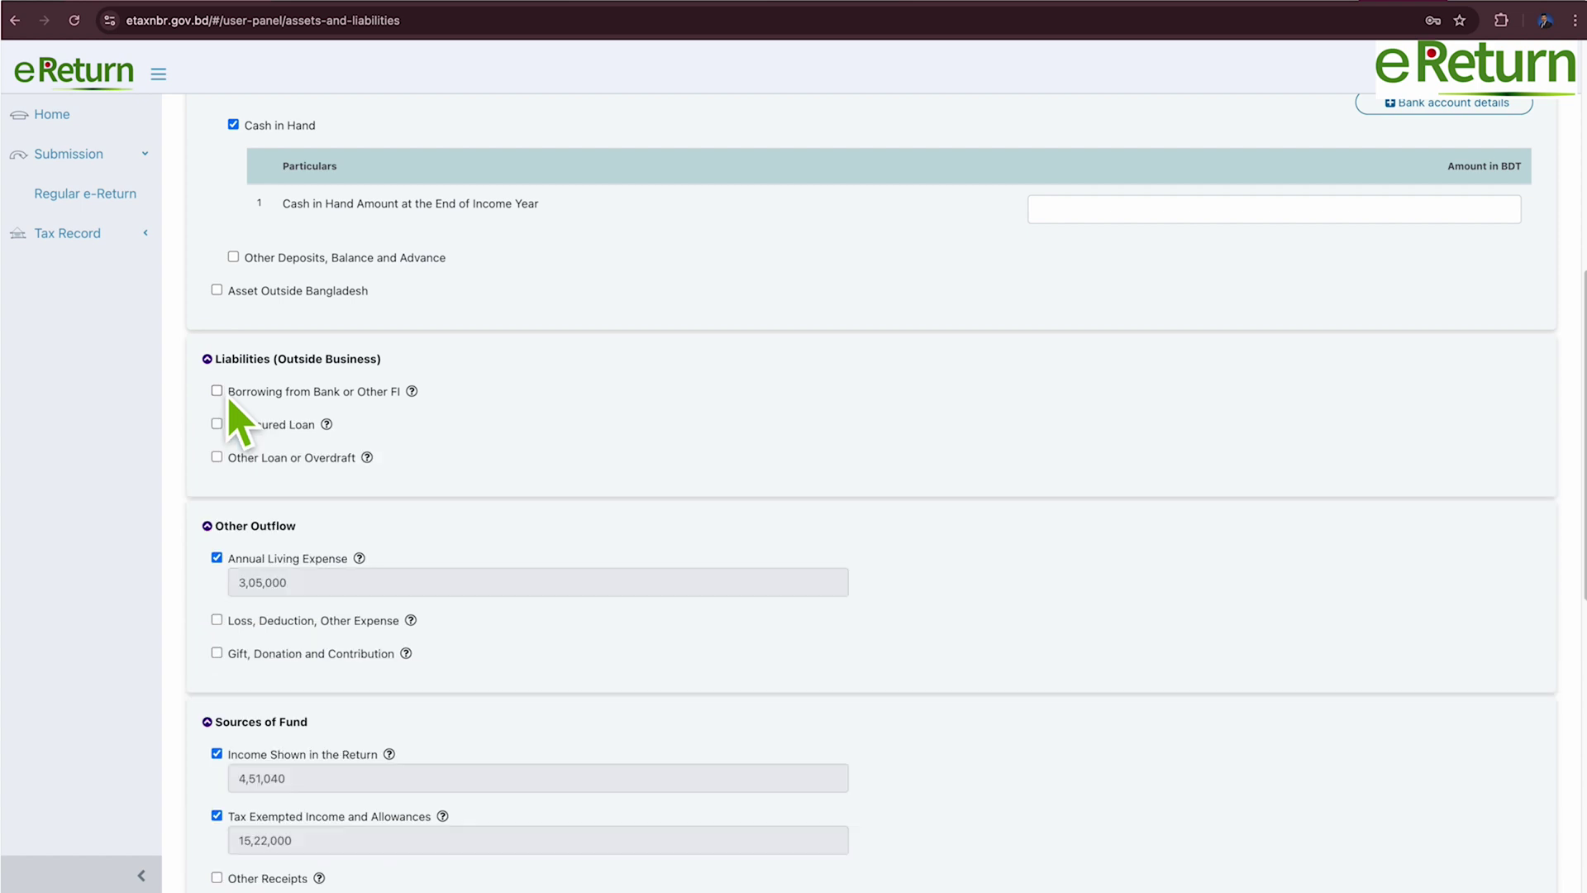
scroll(496, 465, "down", 5)
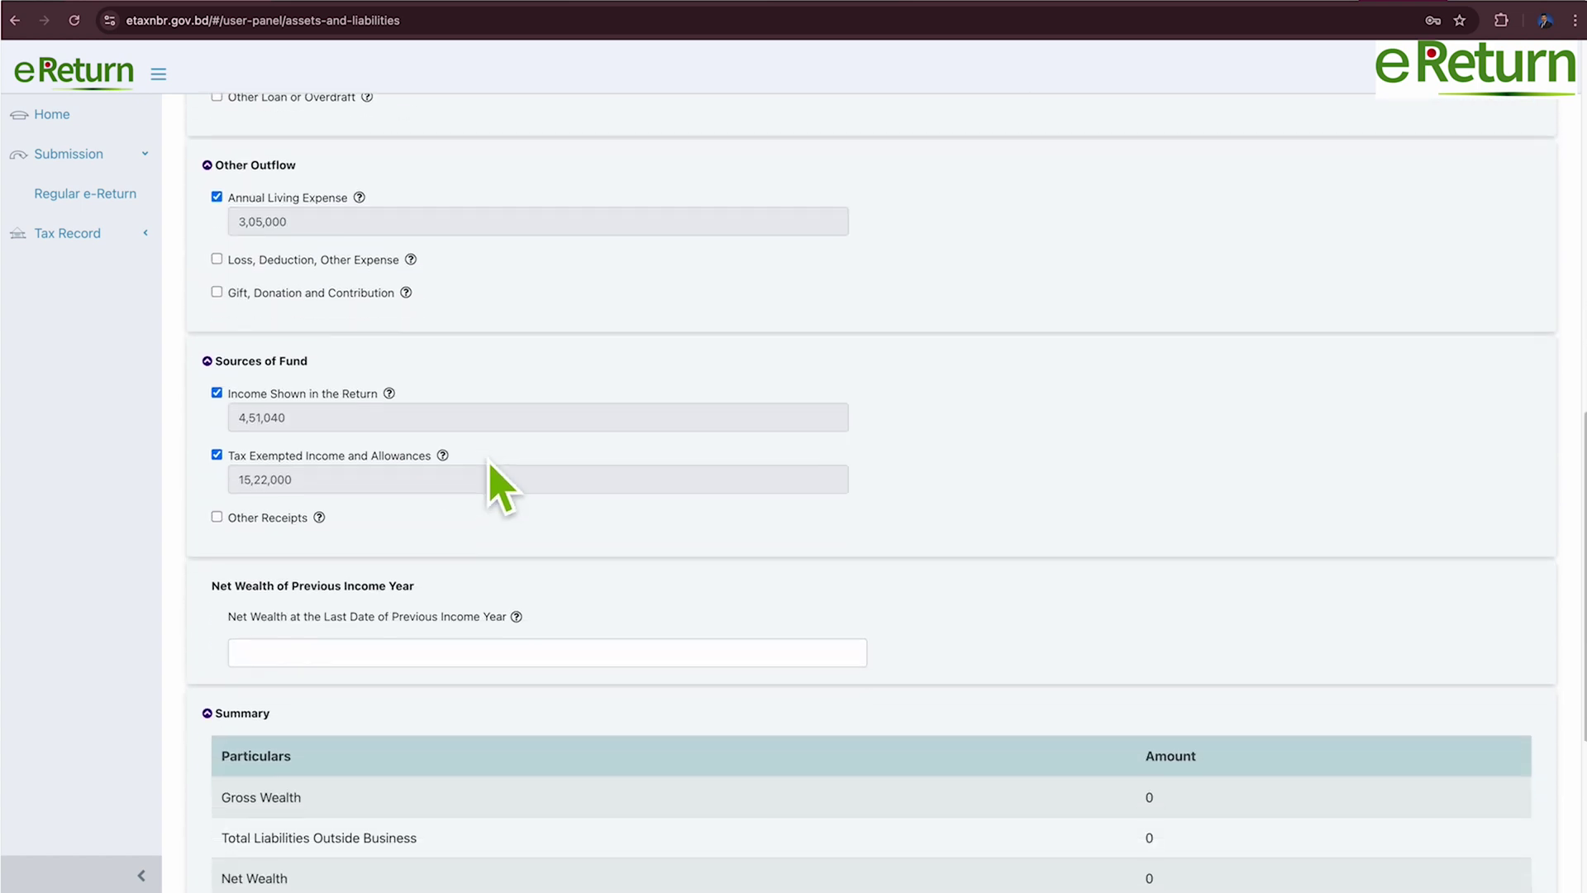
Enter 2,00,000 as the net wealth at the last date.
scroll(495, 485, "down", 3)
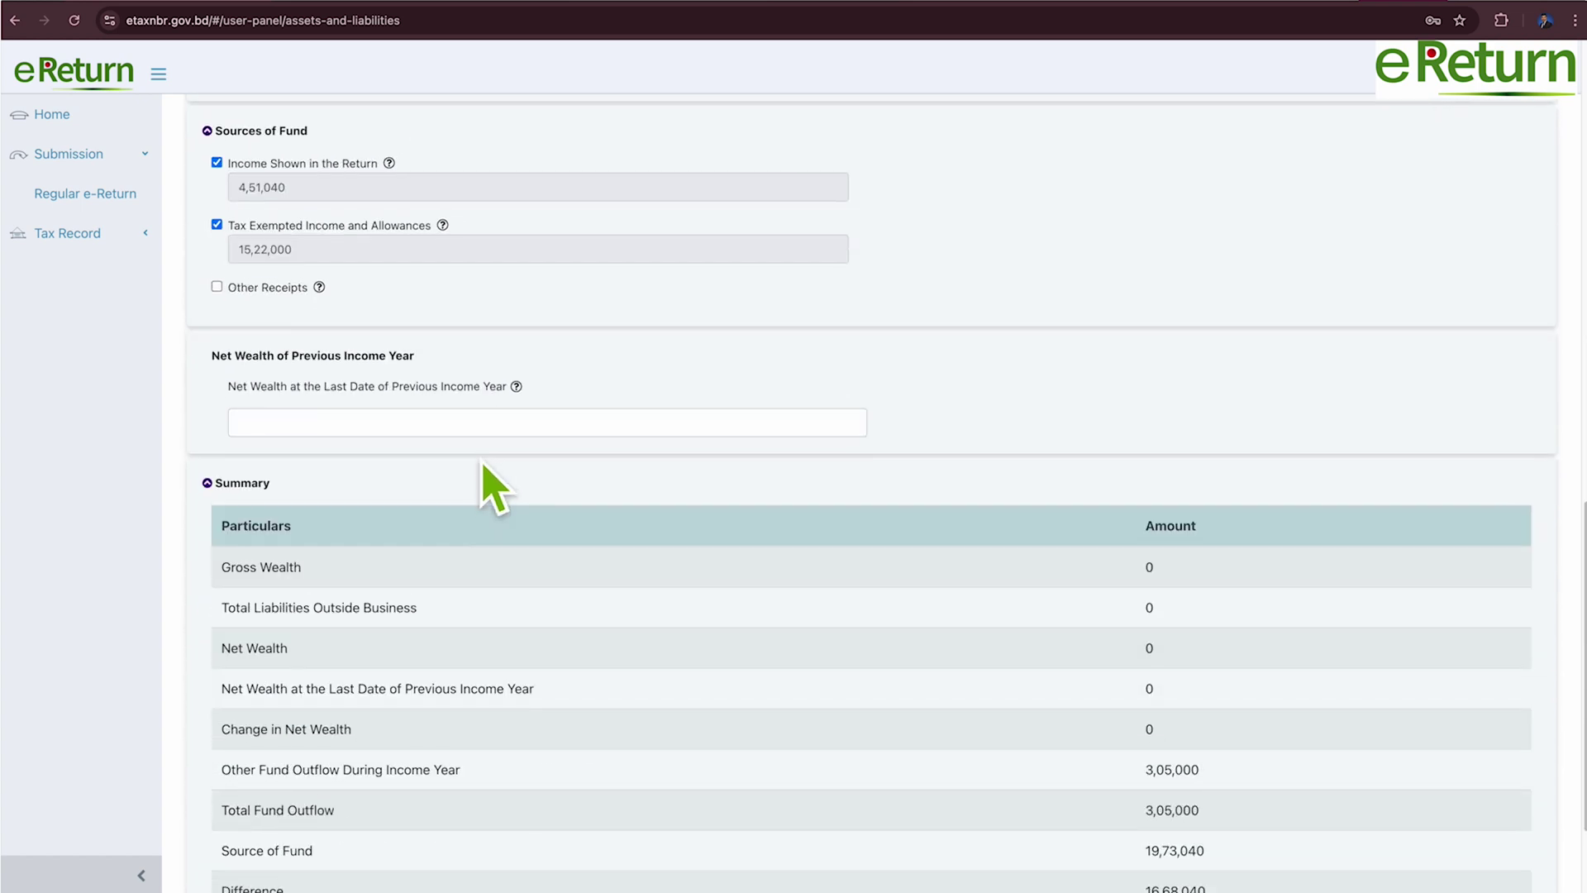
scroll(463, 389, "down", 1)
left_click(435, 406)
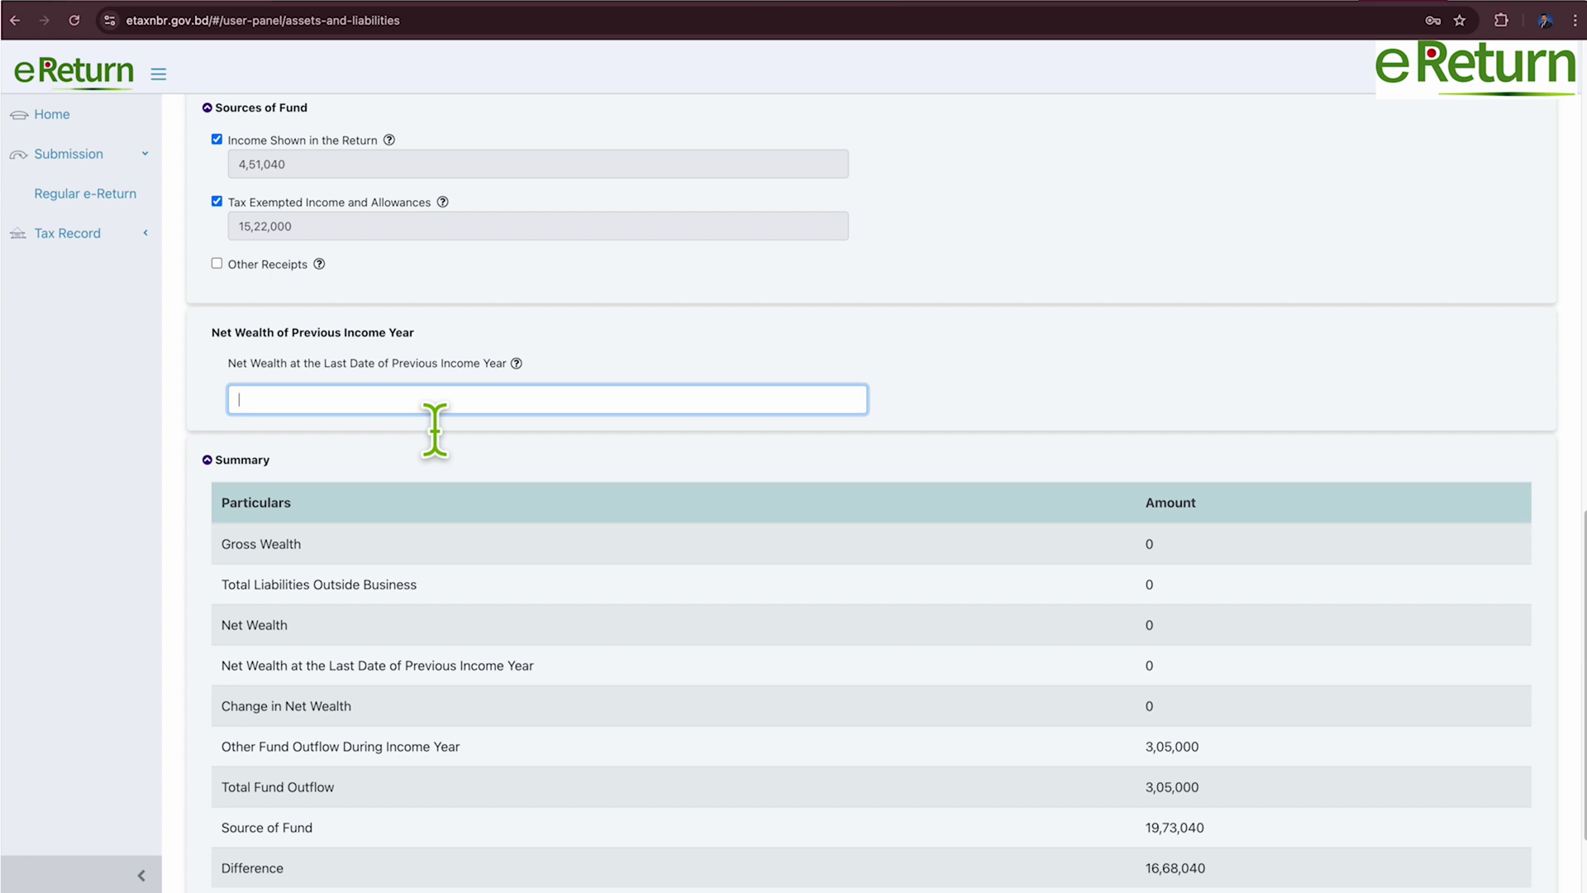
type("2,00,000")
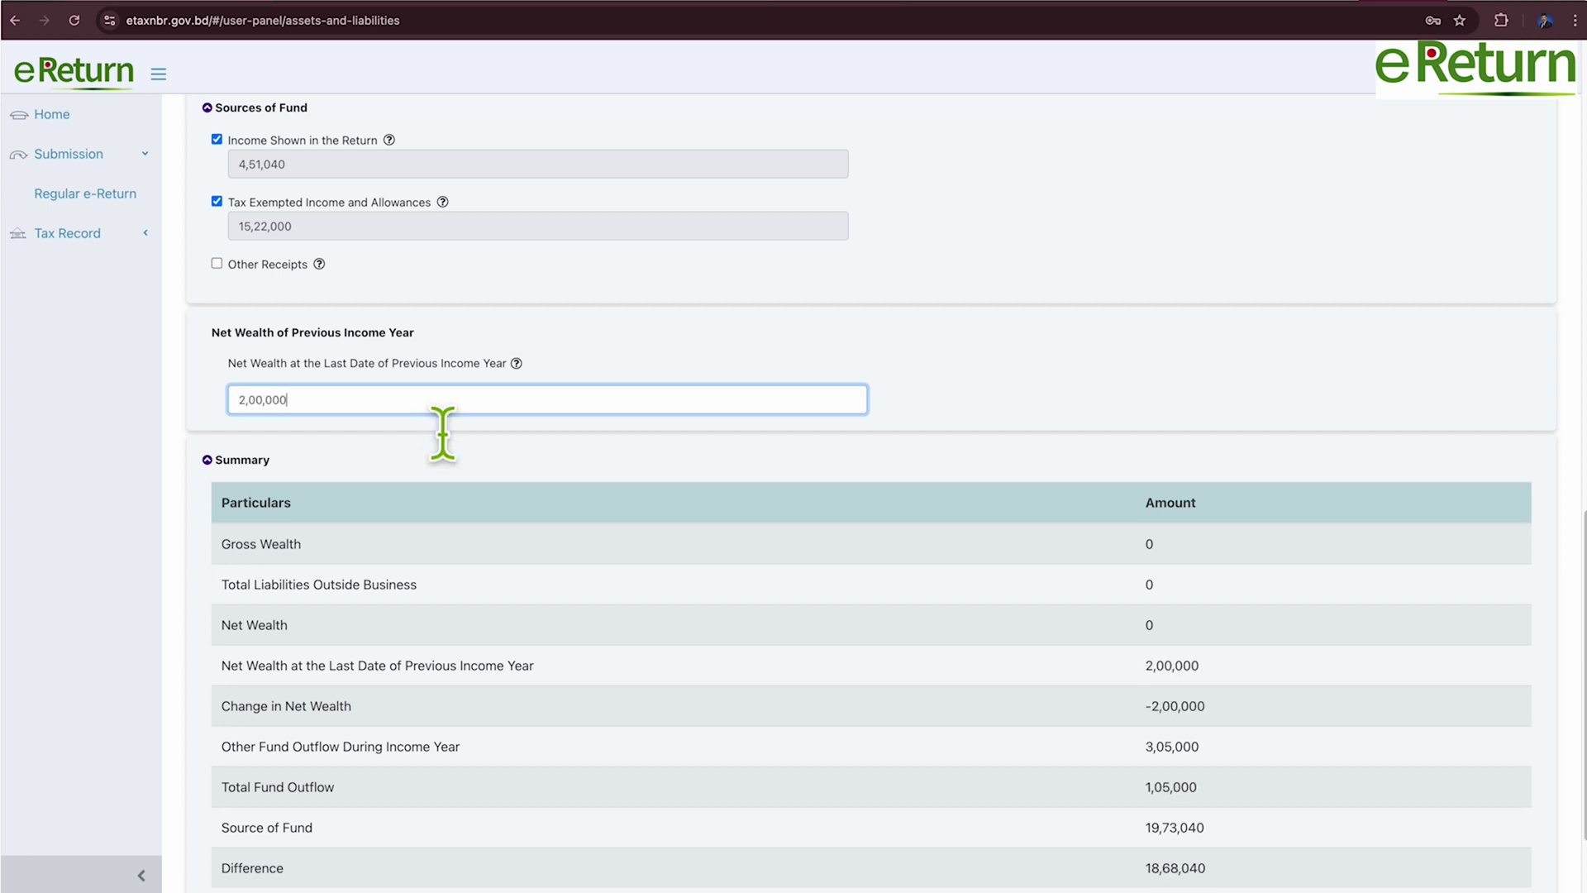
Check the recalculated summary and highlight the Difference amount of 18,68,040.
scroll(570, 496, "down", 2)
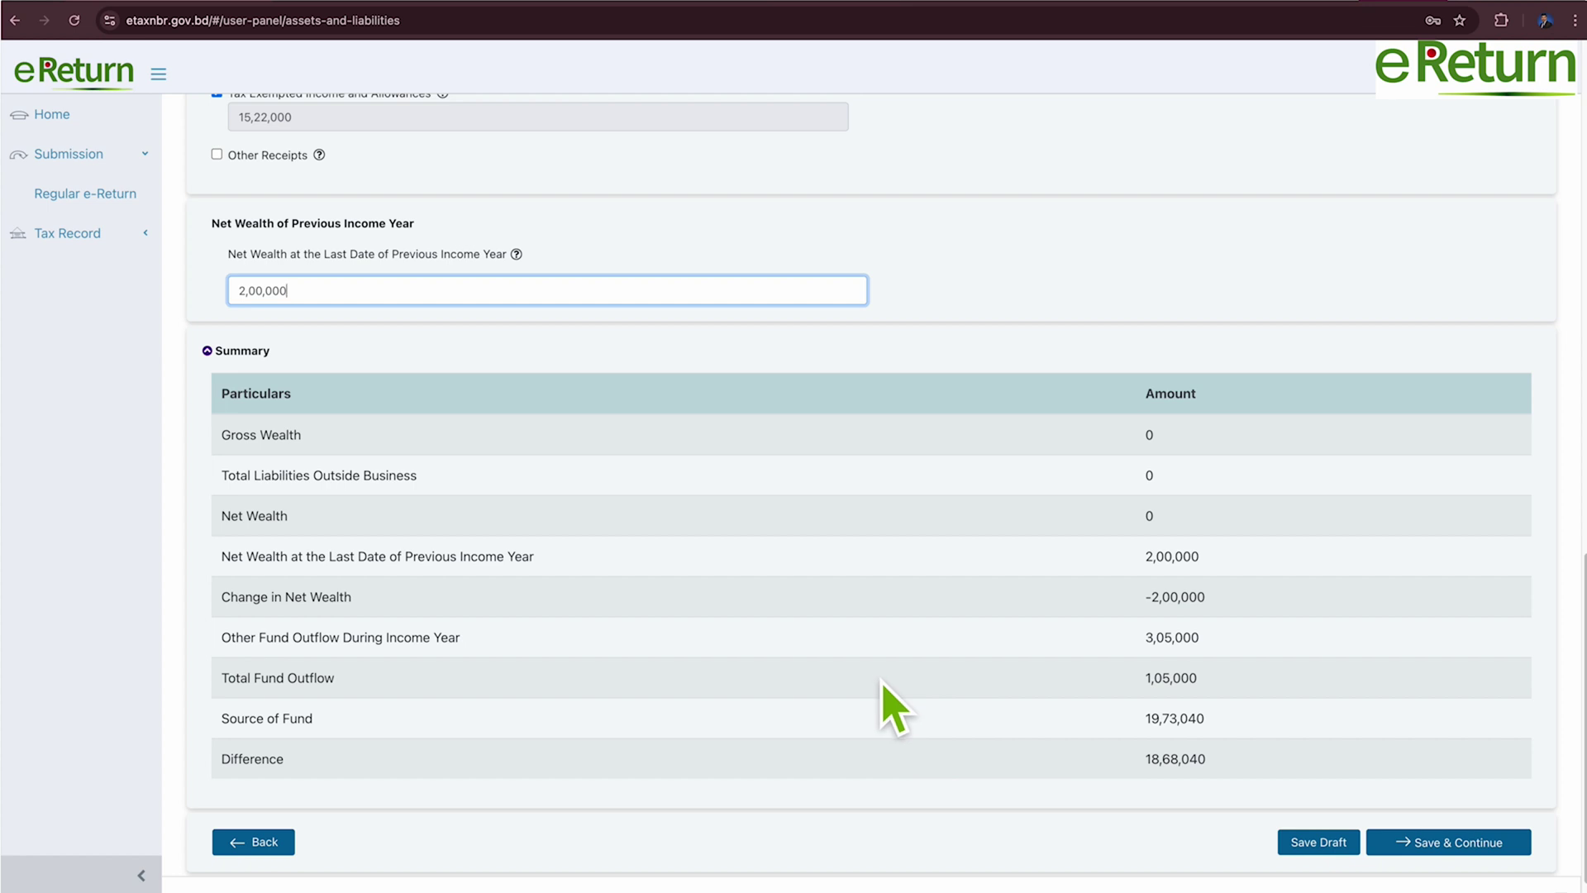
scroll(895, 708, "up", 1)
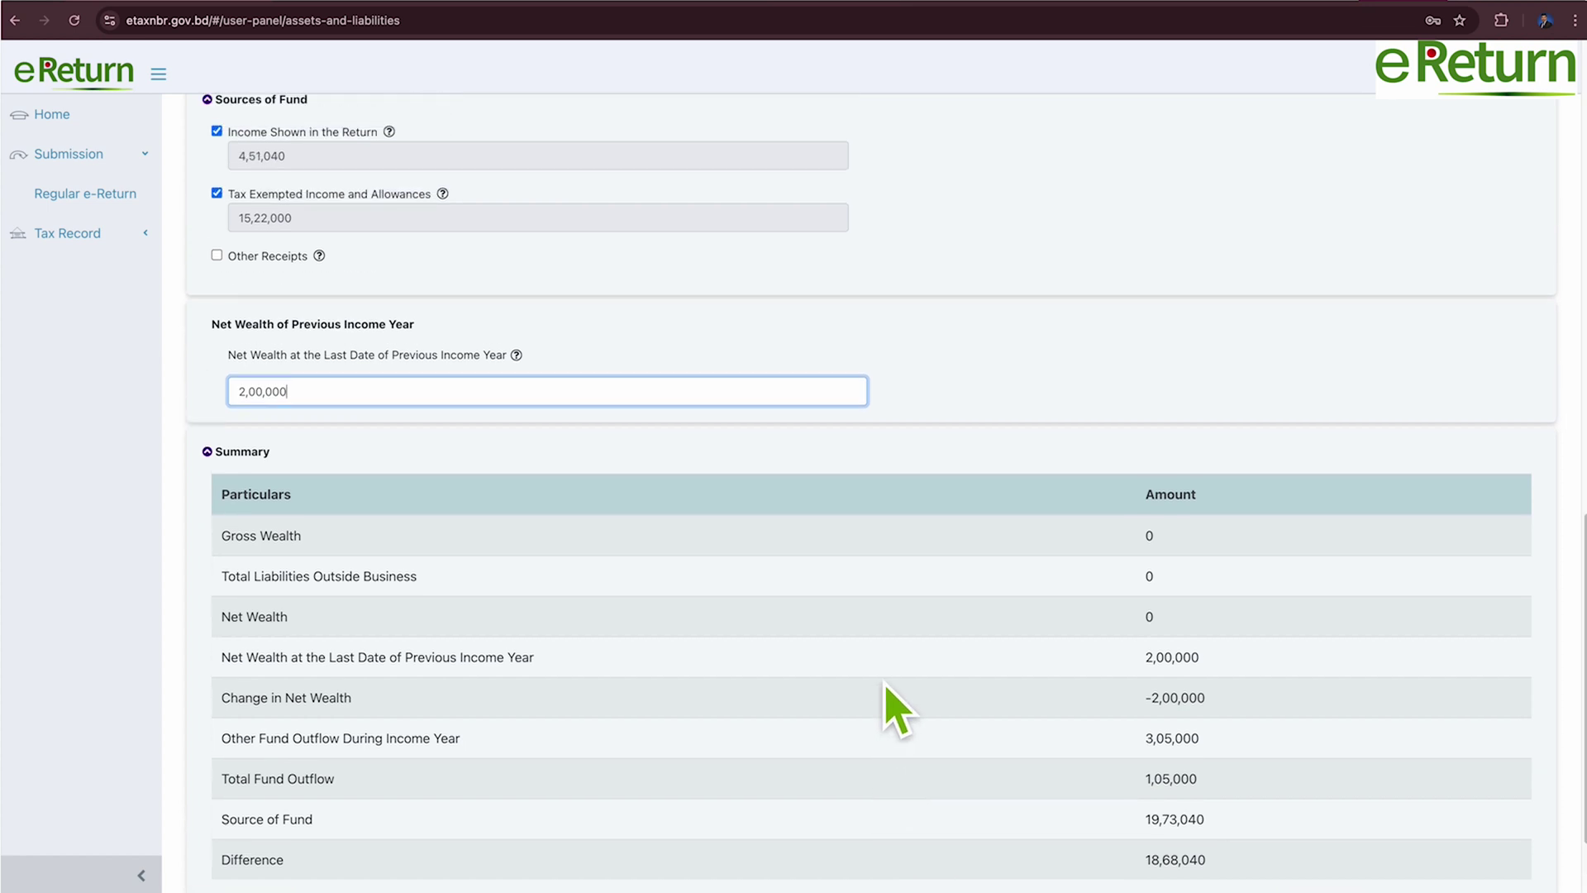
scroll(896, 709, "up", 8)
scroll(722, 616, "up", 4)
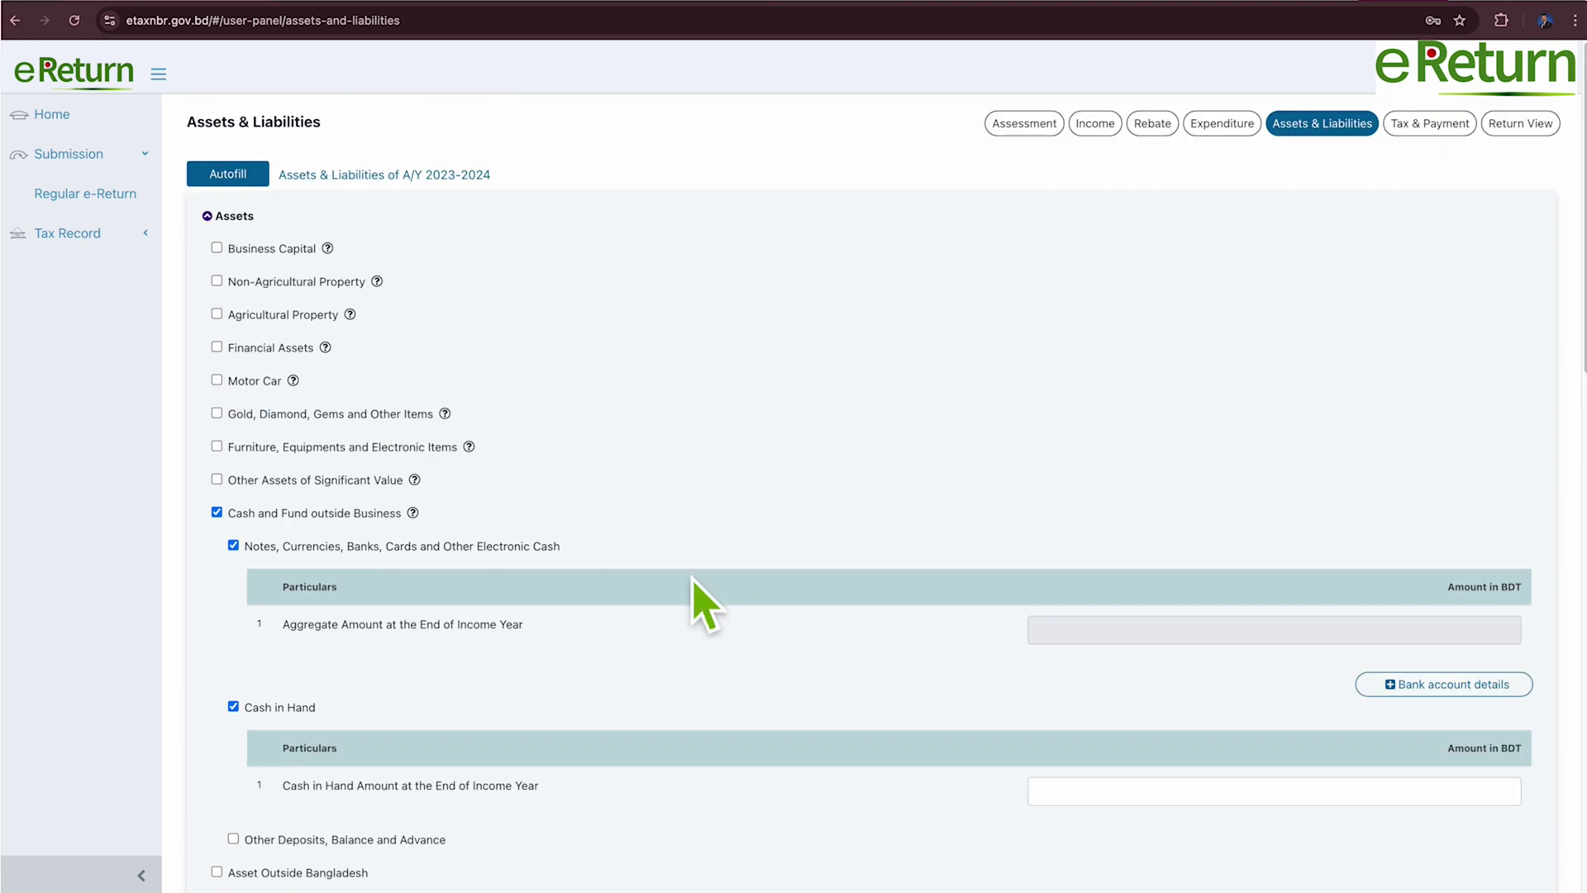
scroll(695, 581, "down", 14)
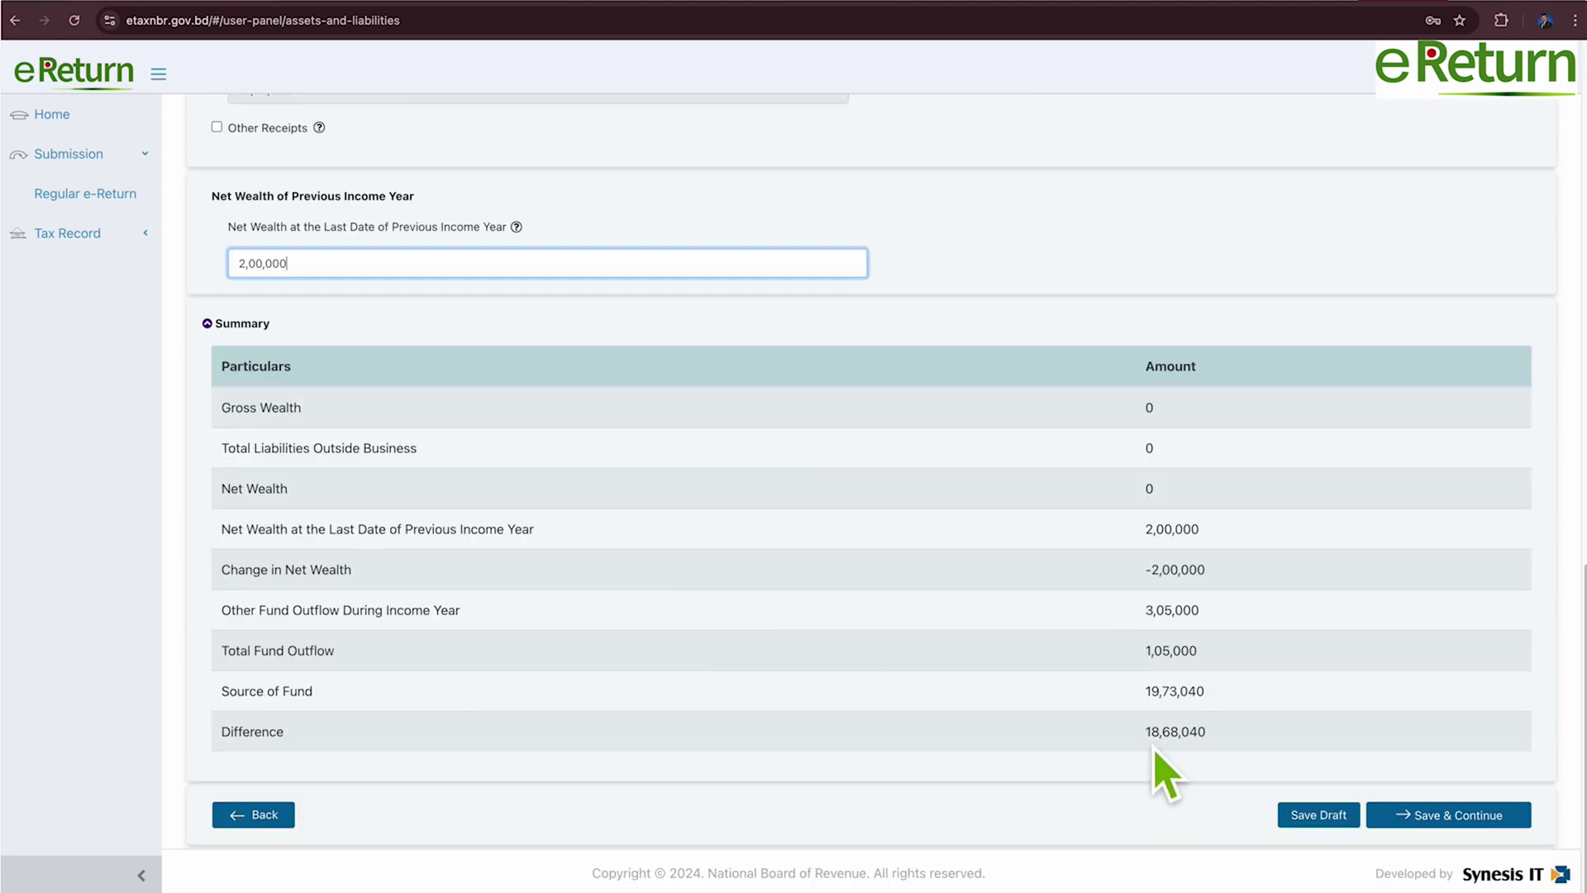
left_click_drag(1155, 747, 1217, 754)
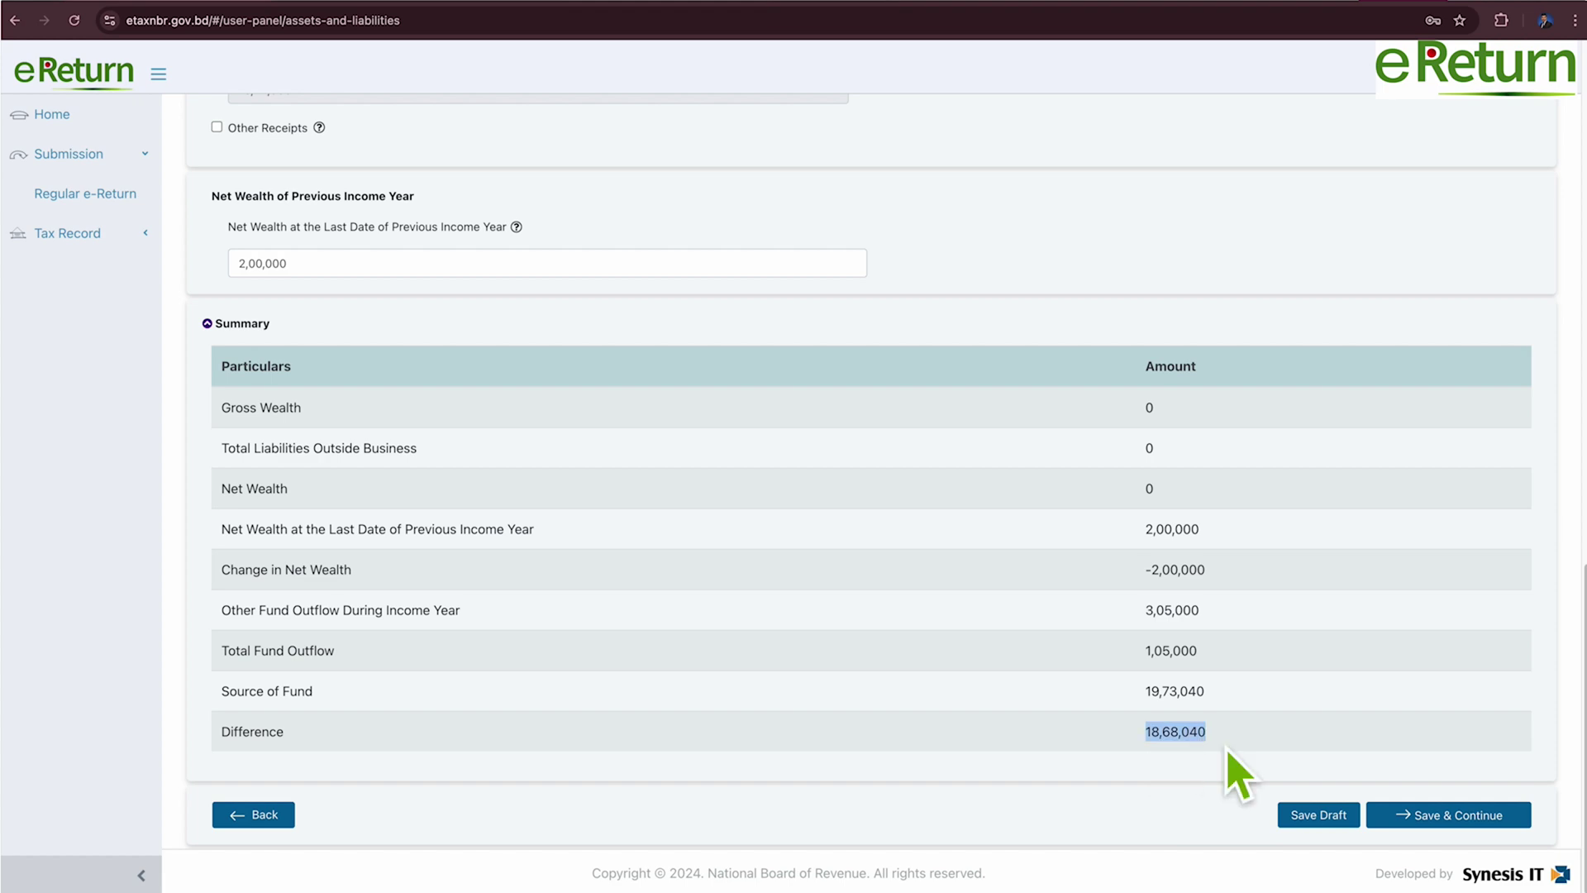
scroll(979, 649, "up", 8)
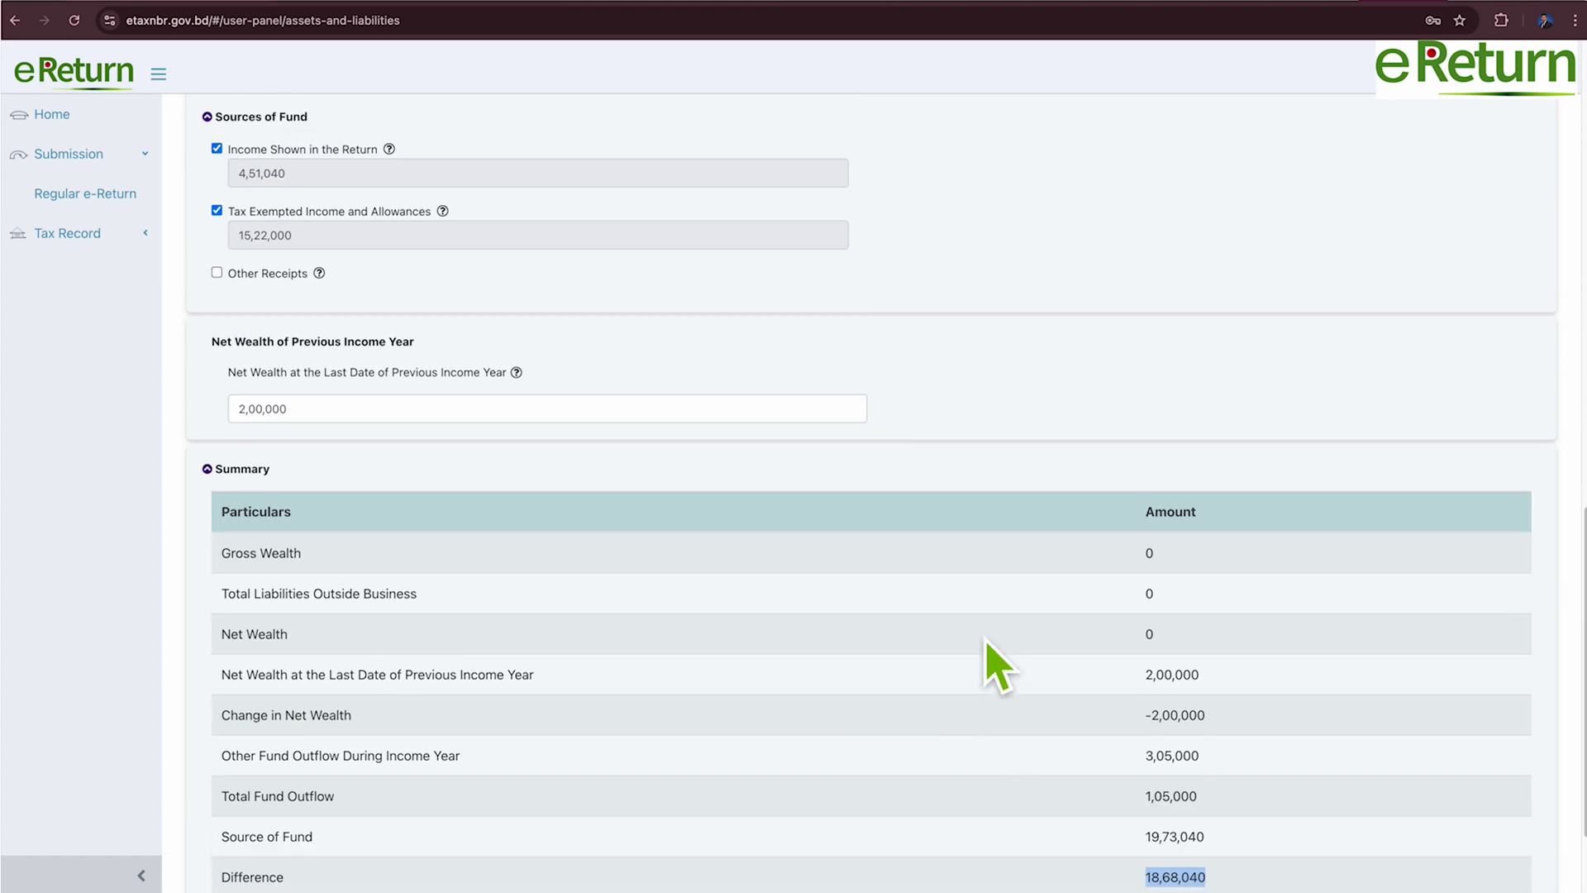
scroll(978, 657, "up", 4)
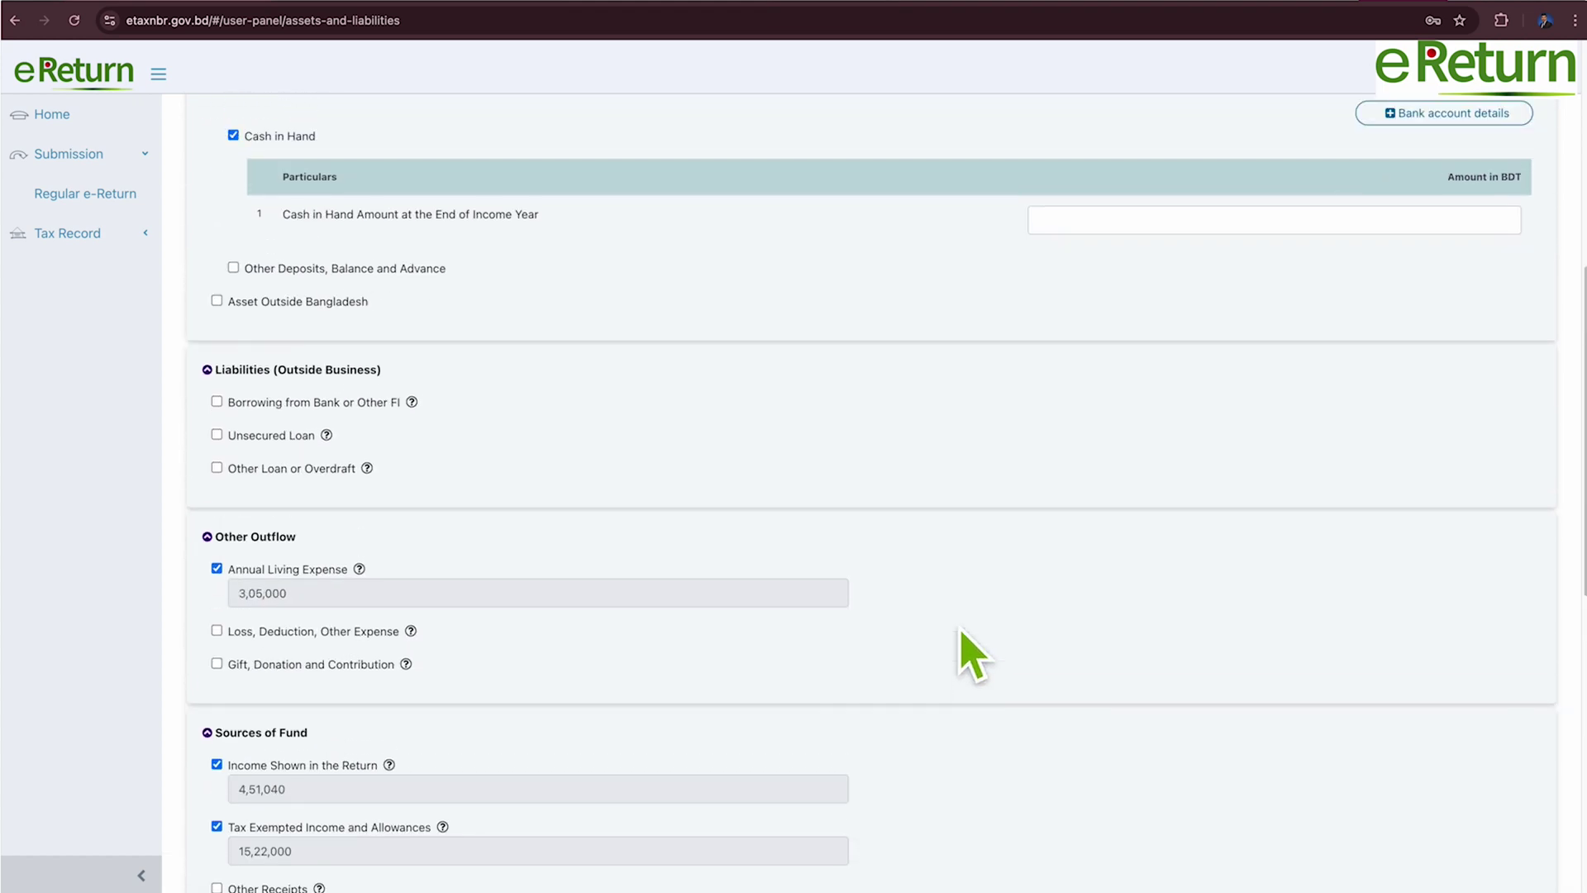
scroll(960, 628, "up", 2)
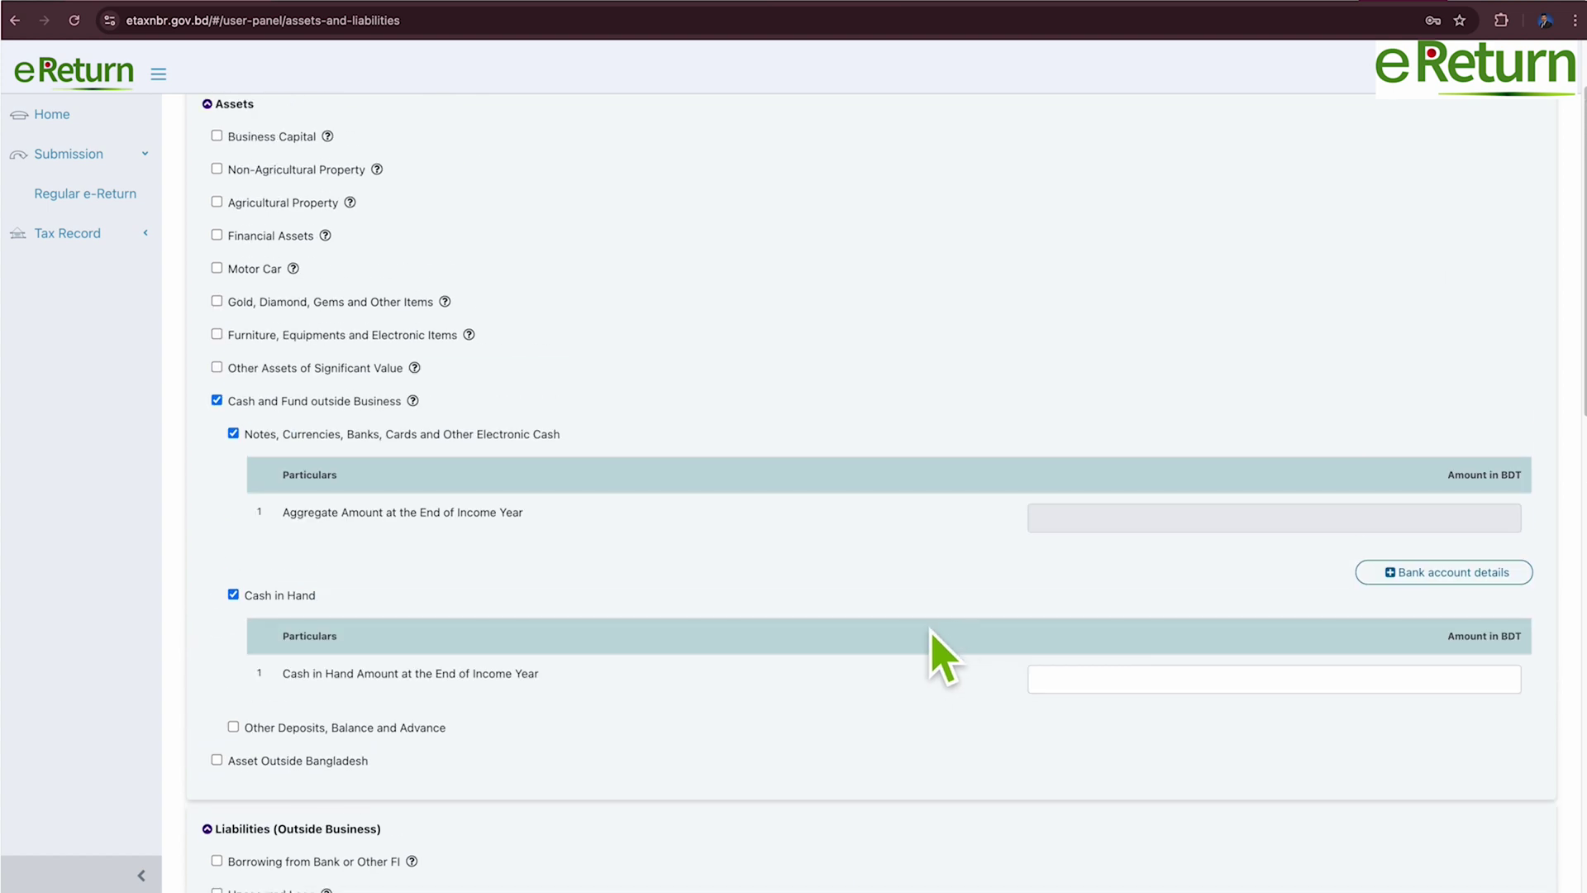
Replace the notes and electronic cash entry with 18,68,040 cash in hand, then save and continue.
left_click(233, 433)
left_click(1362, 560)
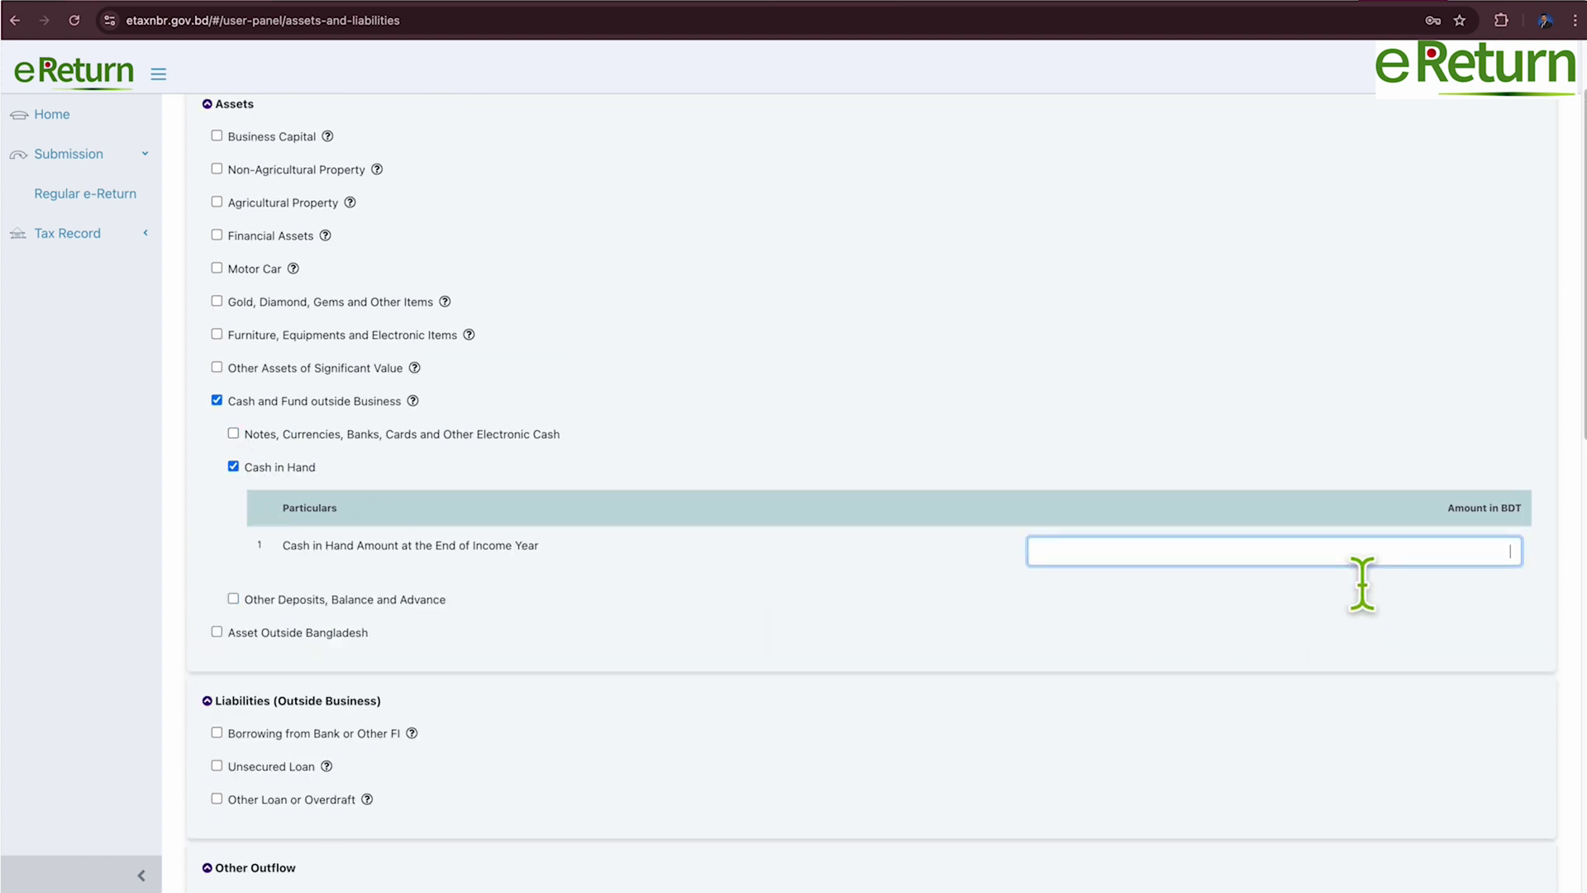
left_click(992, 708)
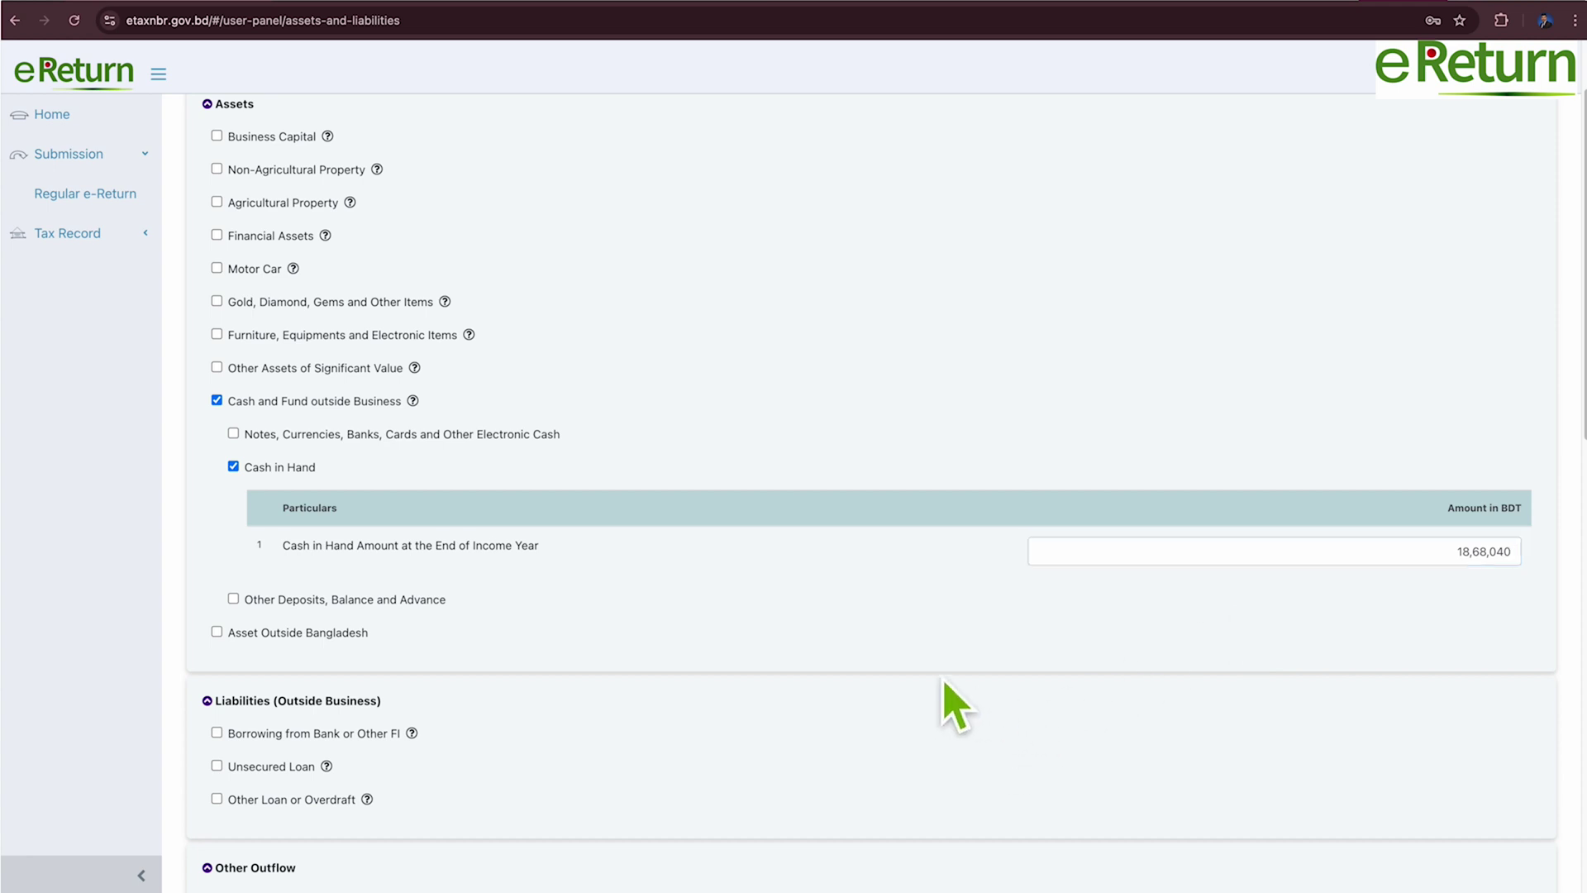
scroll(975, 703, "down", 15)
scroll(934, 699, "down", 1)
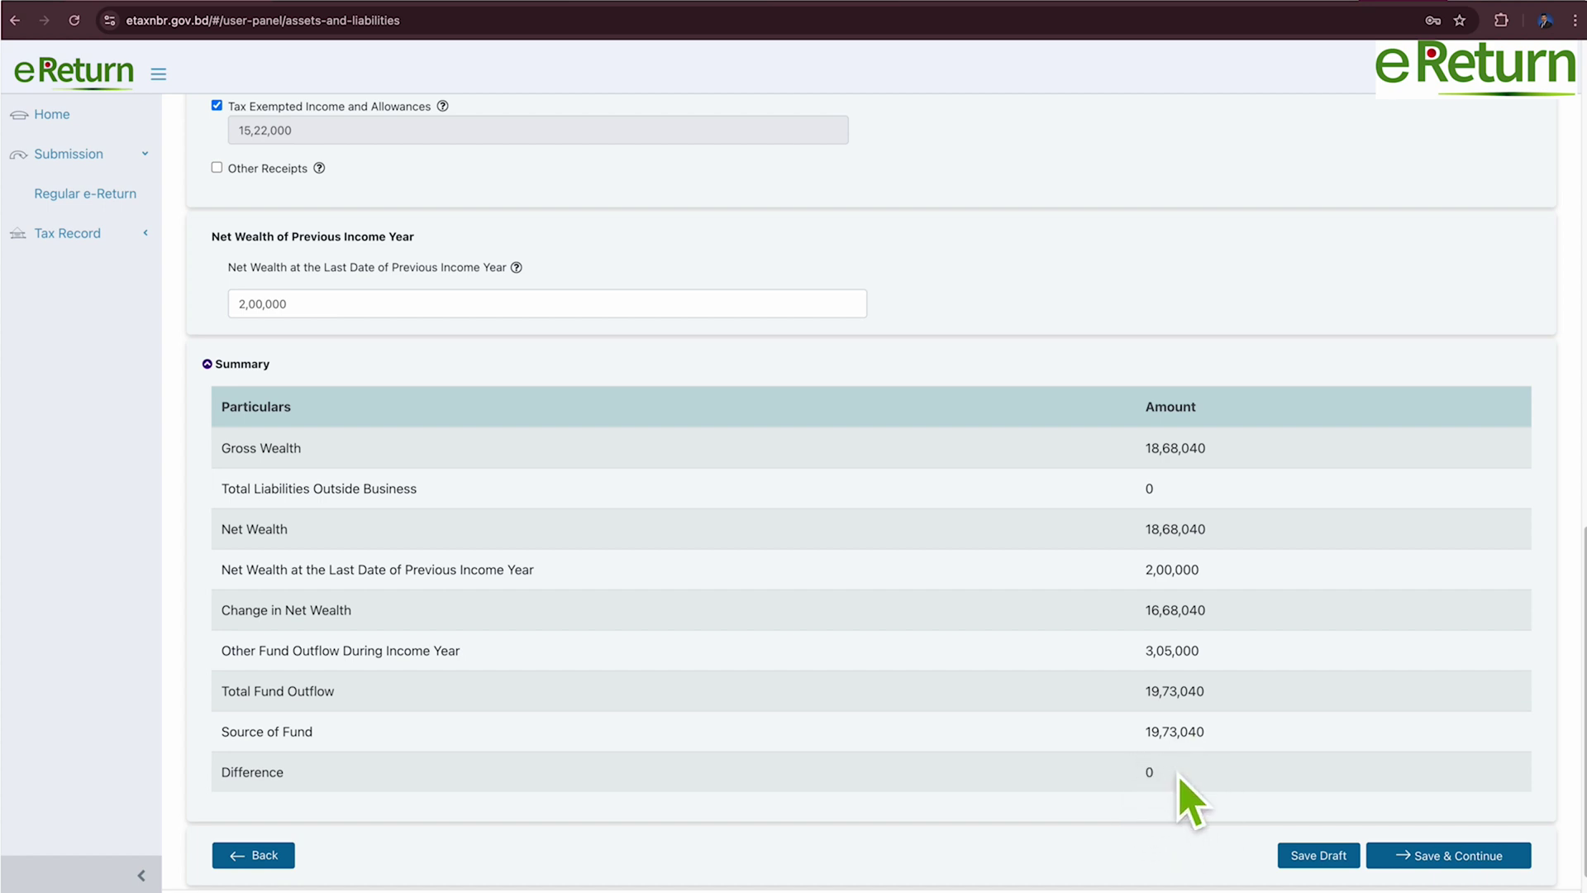
left_click(1476, 865)
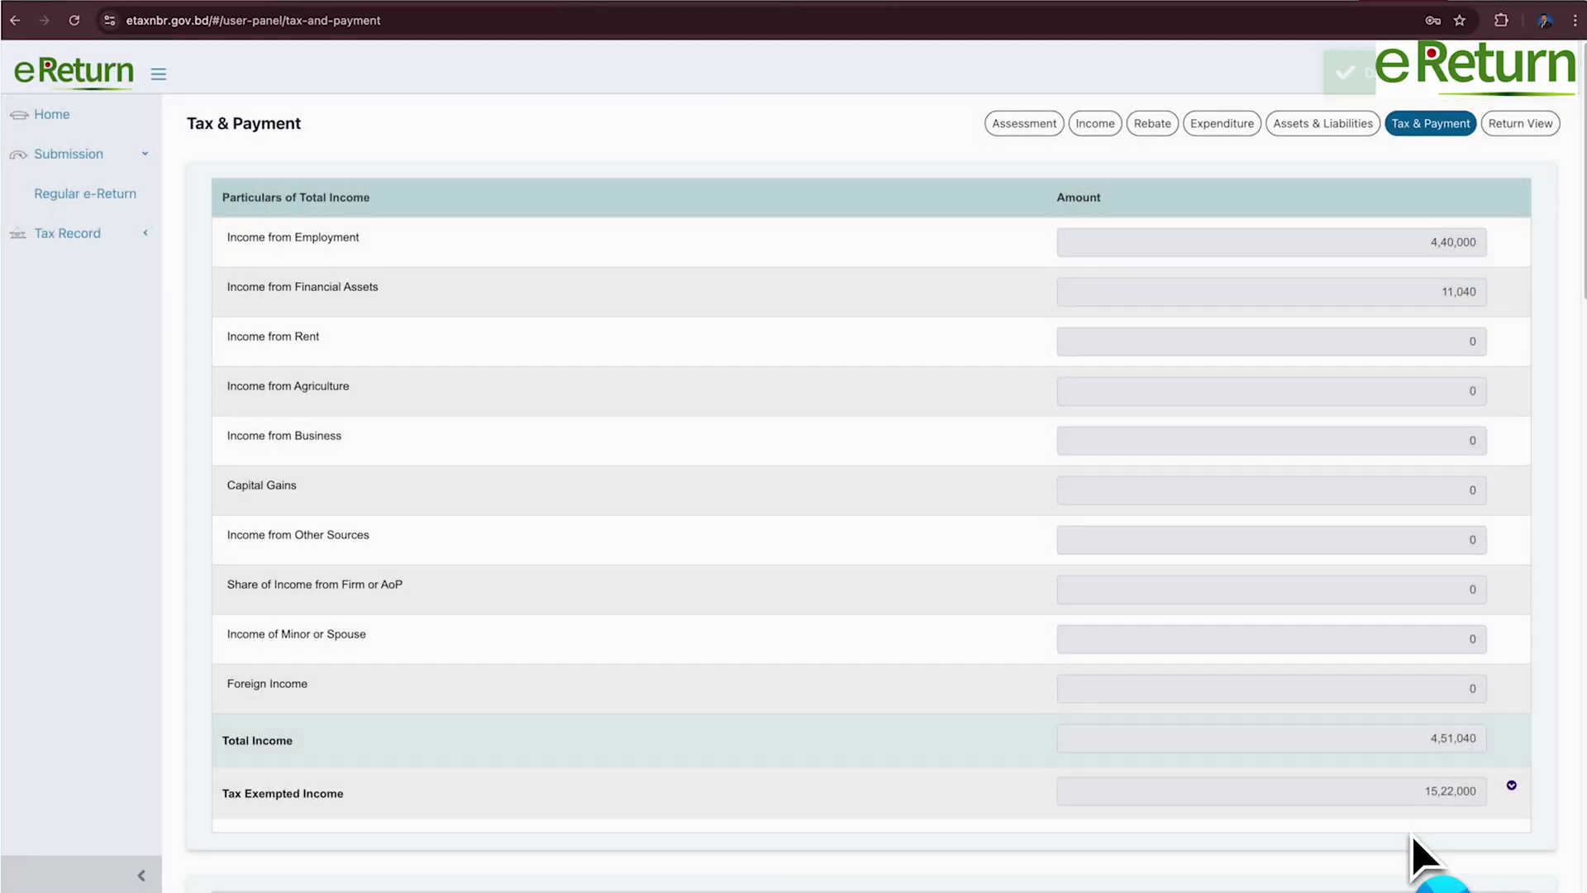
Review the Tax & Payment page, confirming a total tax payable of 5,000.
scroll(766, 587, "down", 9)
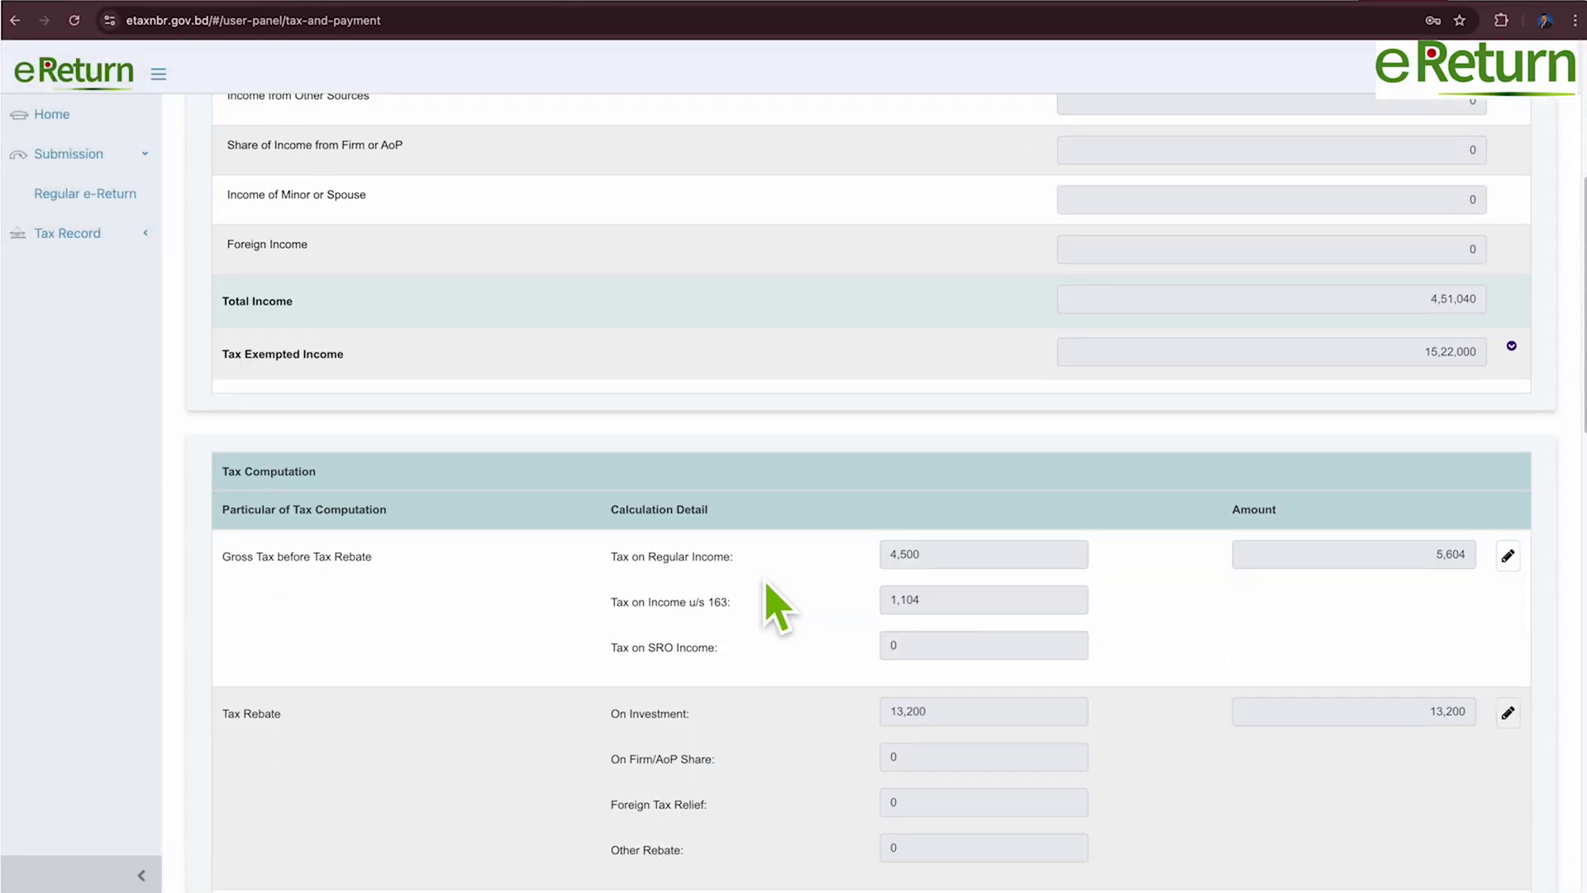
scroll(767, 585, "down", 2)
scroll(777, 608, "up", 11)
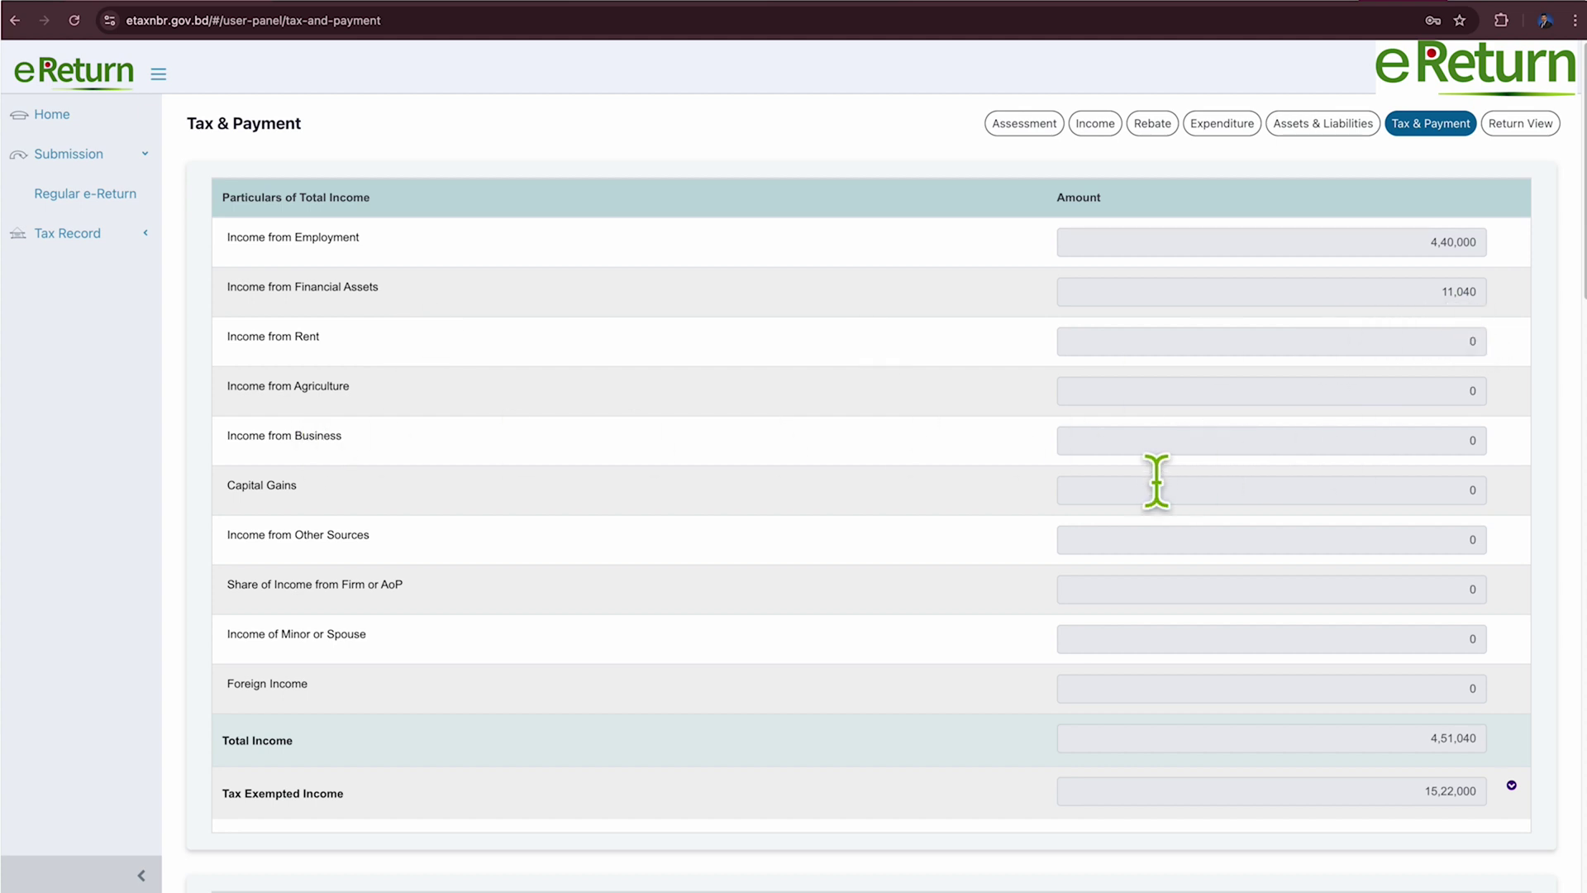
scroll(1197, 471, "down", 5)
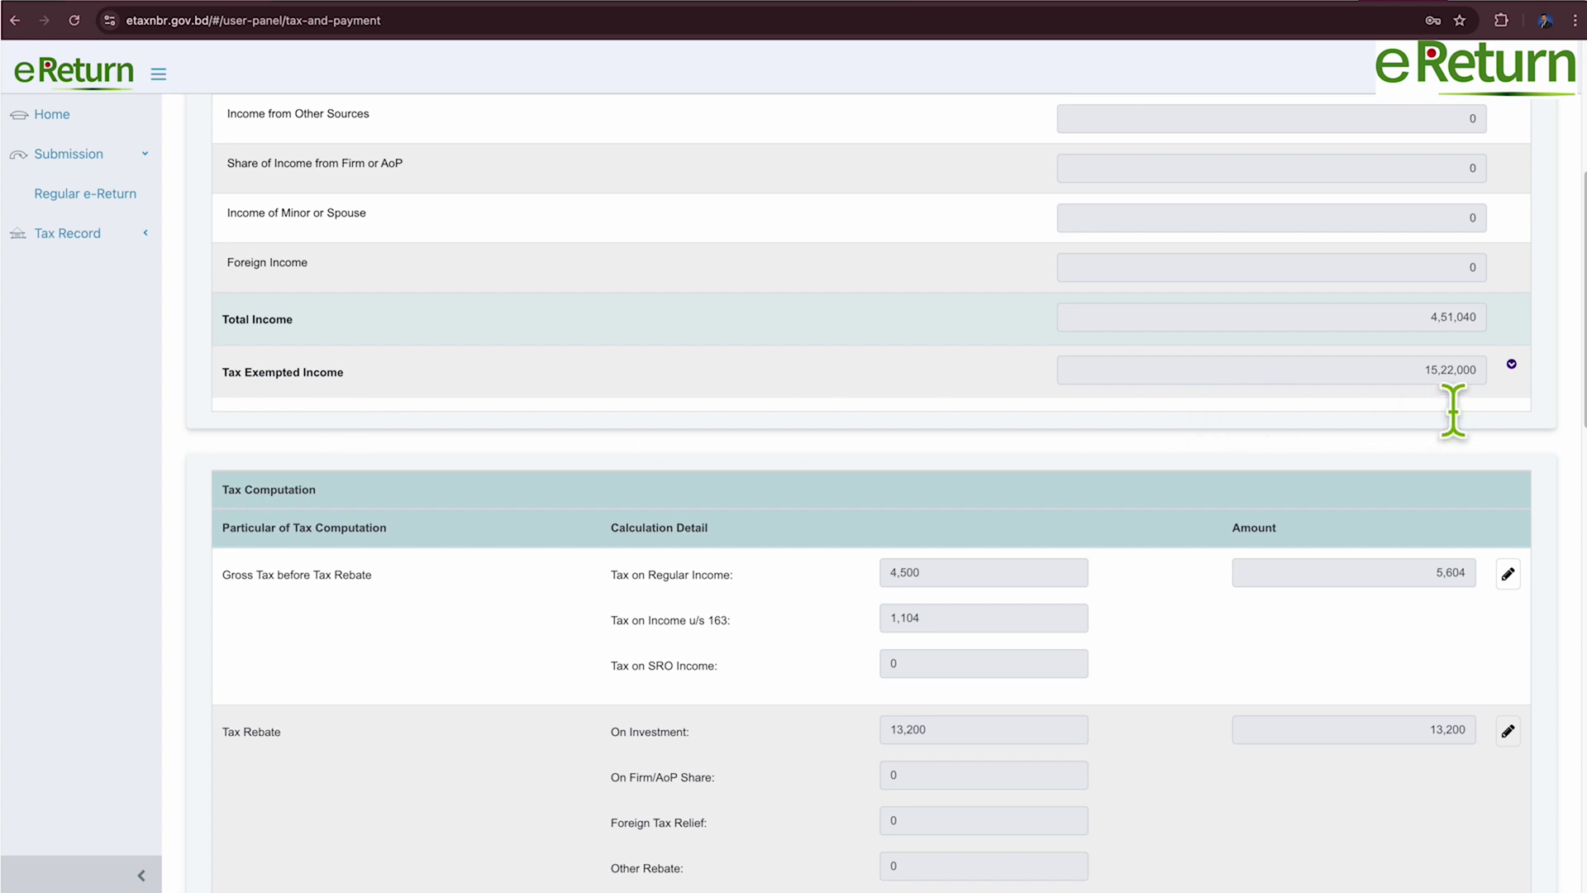
scroll(476, 453, "down", 3)
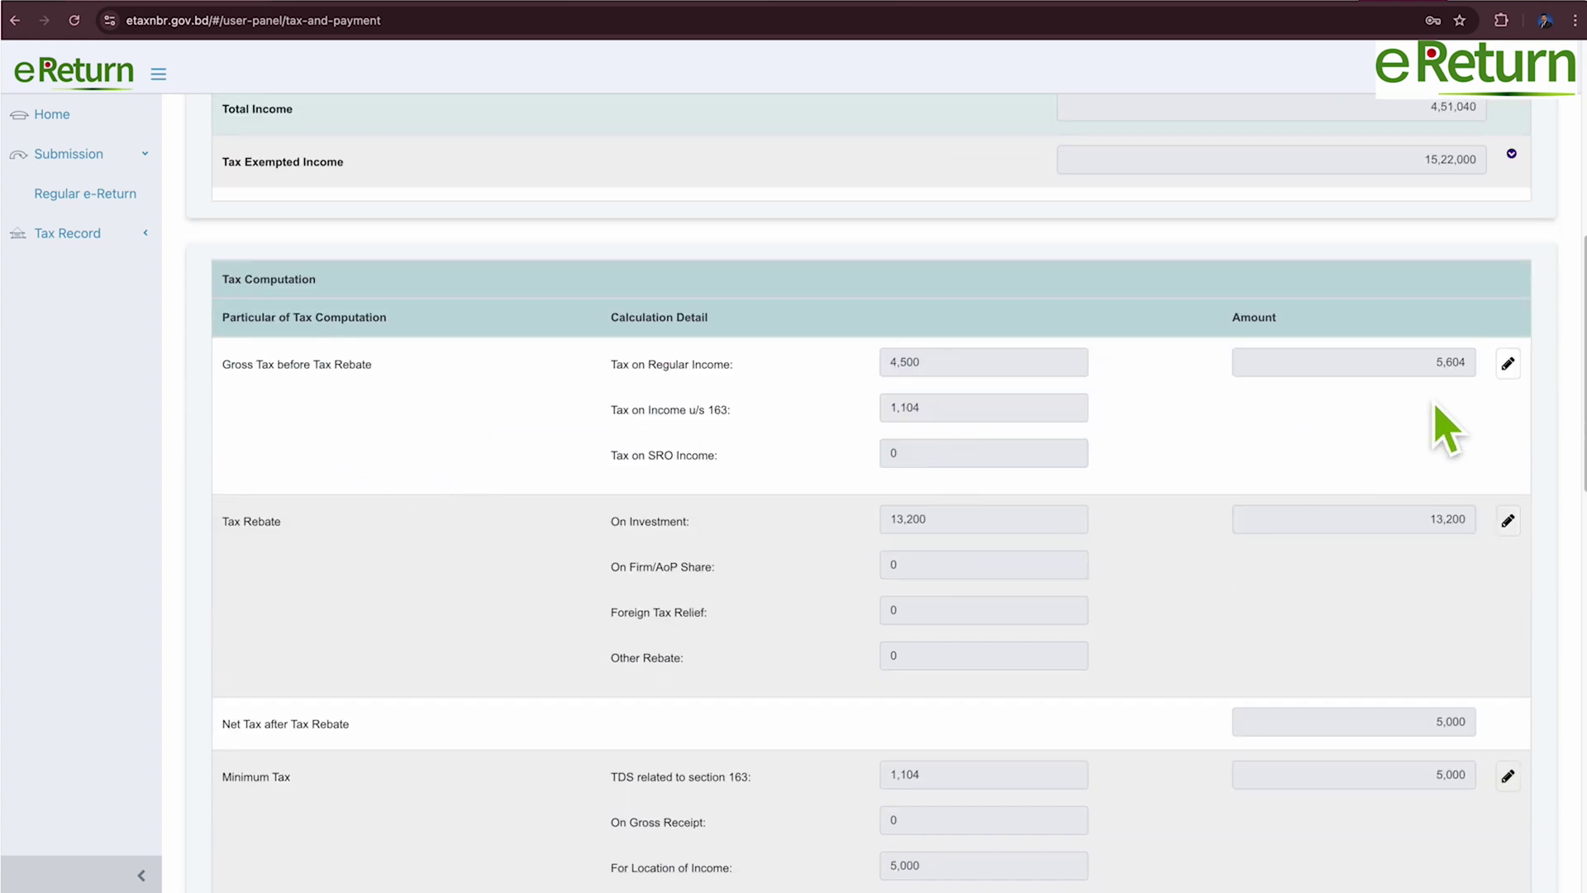
scroll(1438, 414, "down", 5)
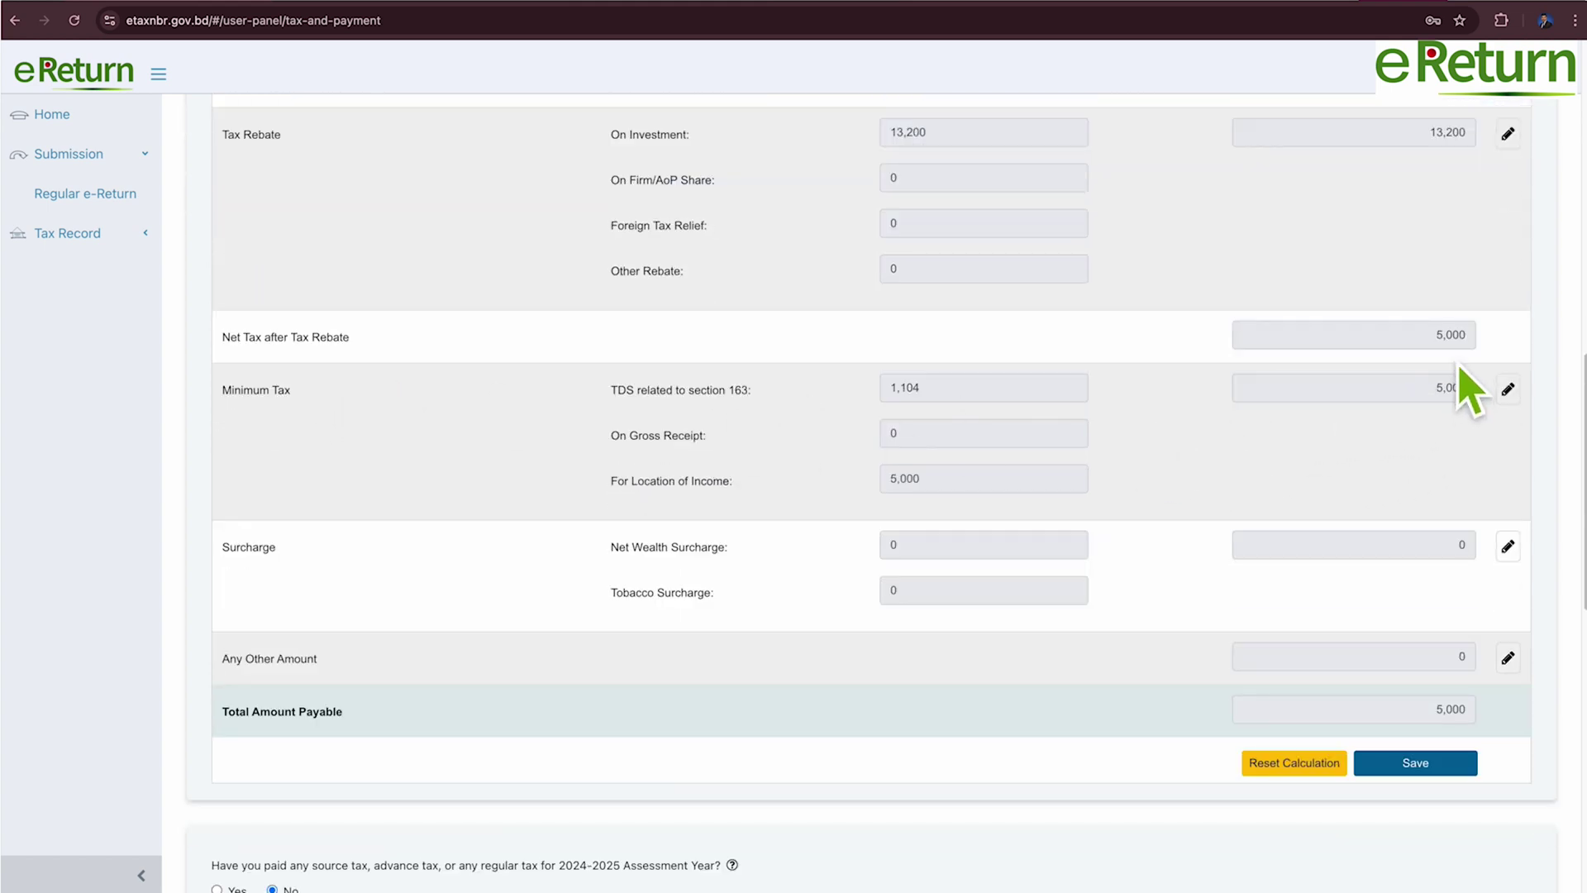
scroll(1252, 562, "down", 1)
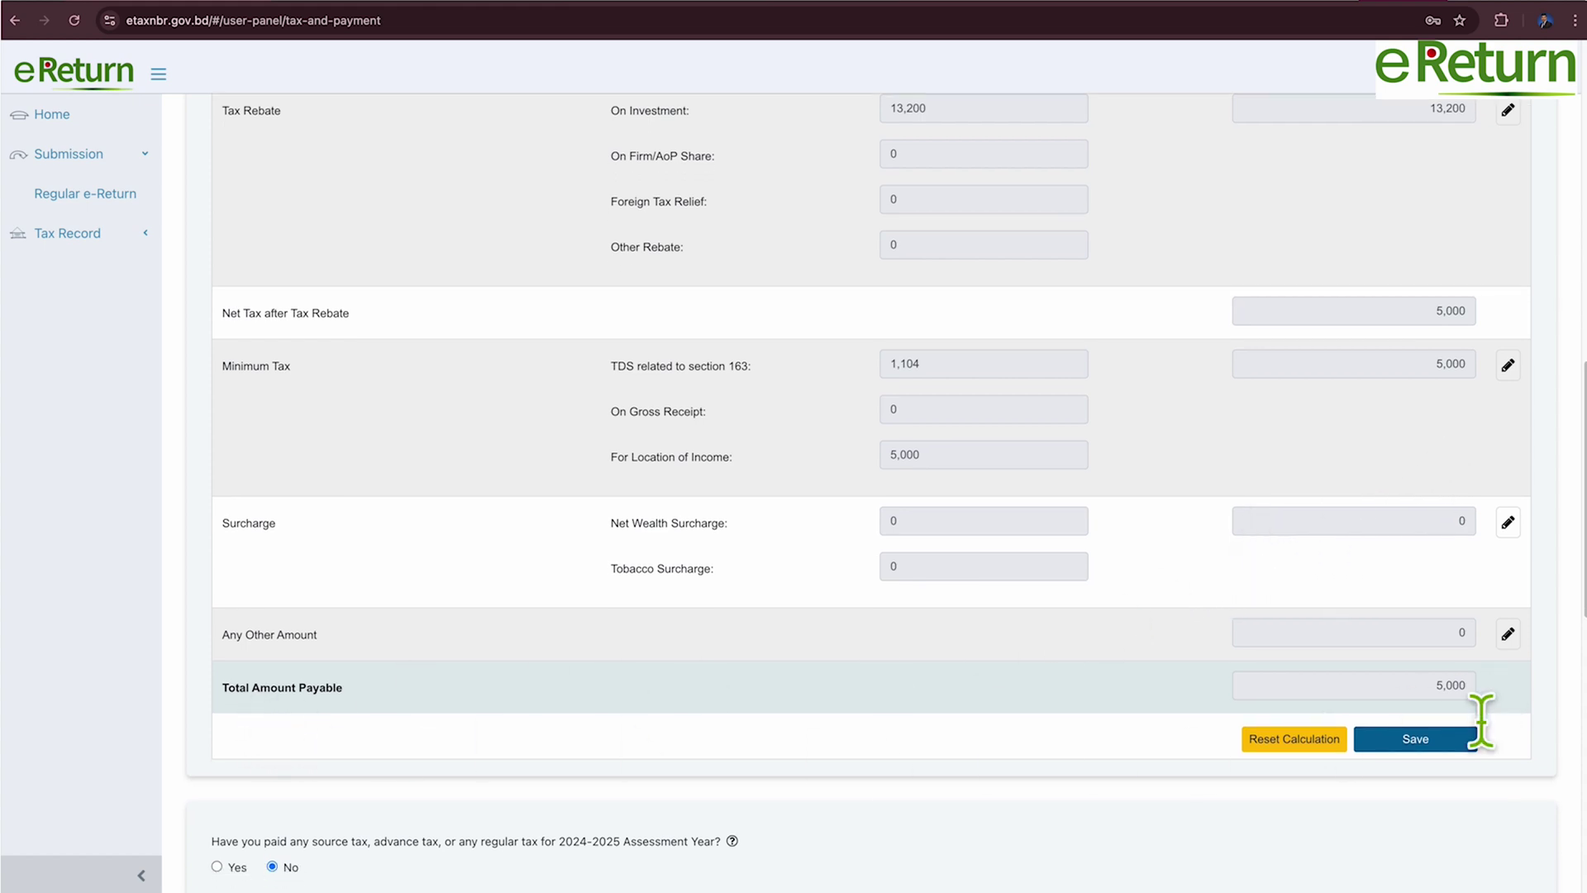
scroll(699, 533, "down", 5)
scroll(711, 537, "down", 2)
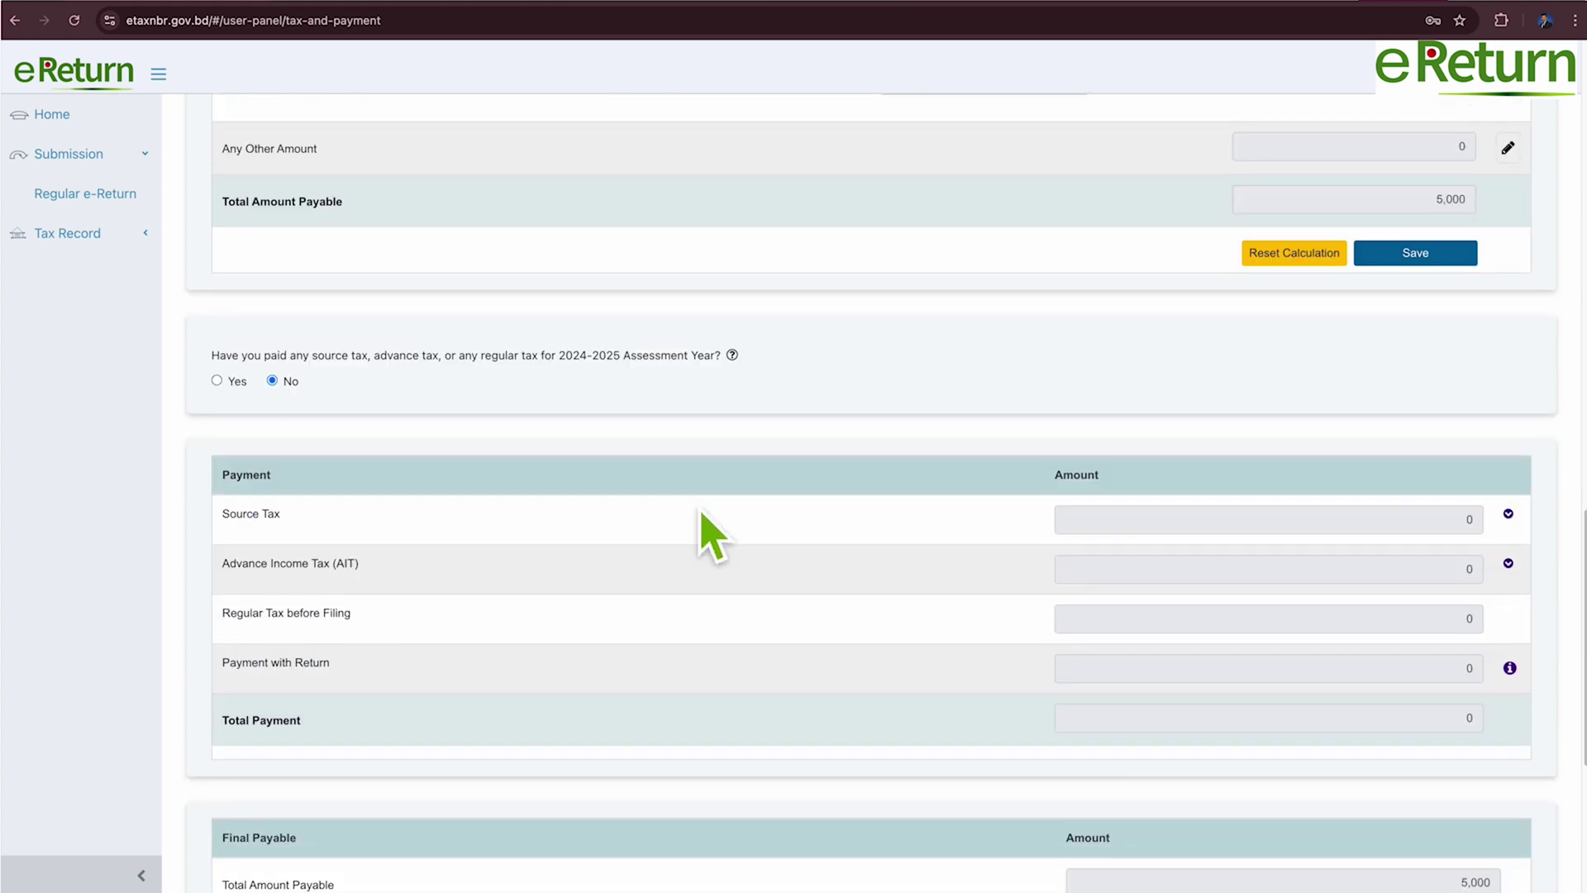
scroll(711, 538, "down", 2)
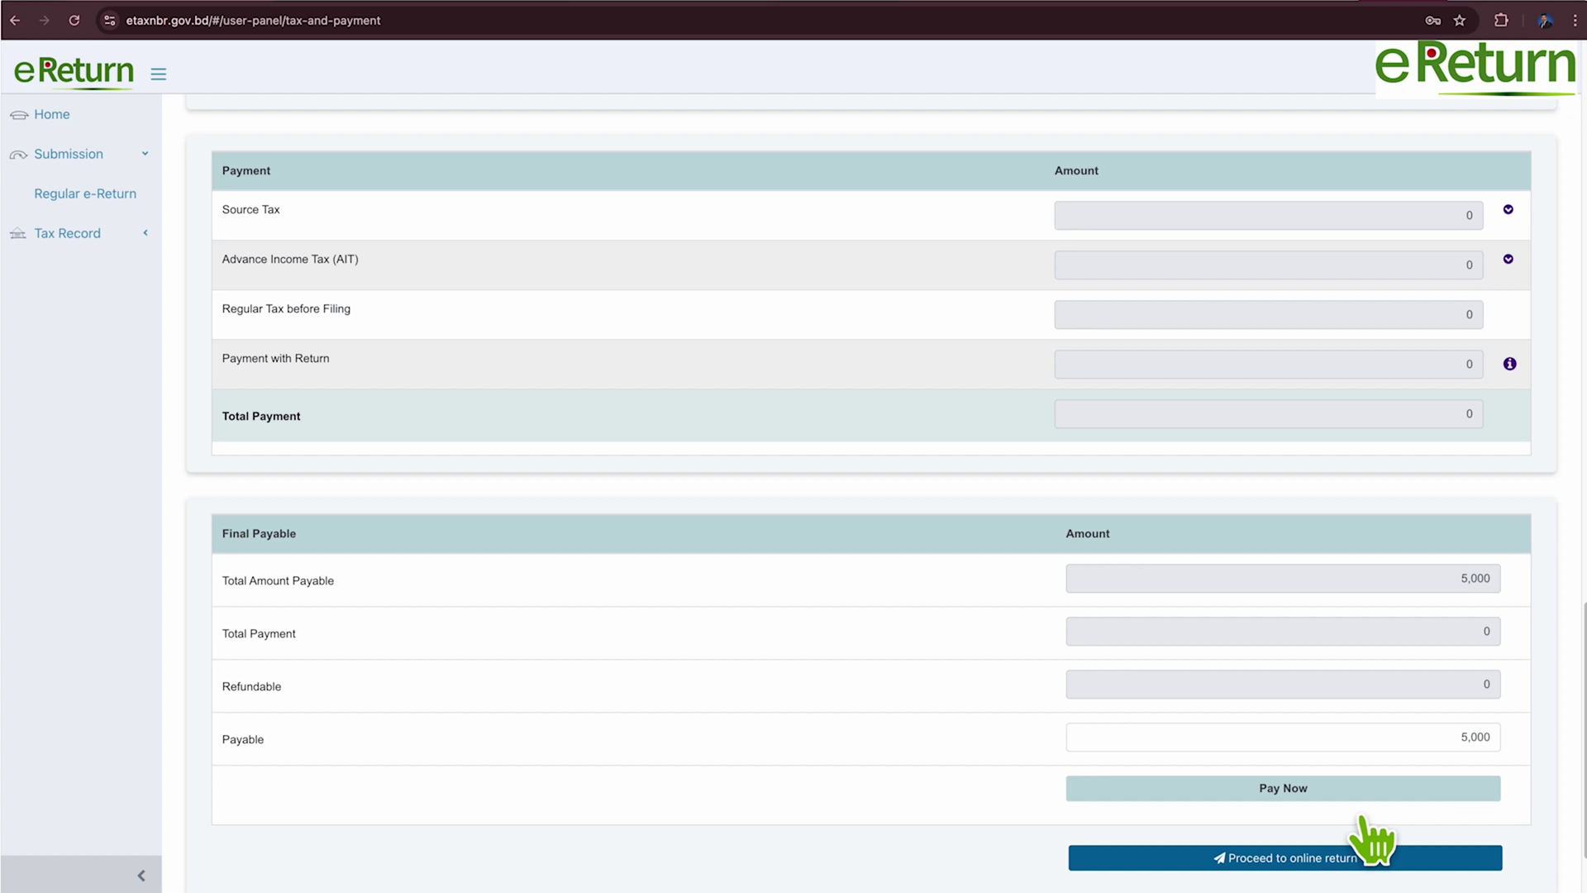
scroll(748, 686, "up", 7)
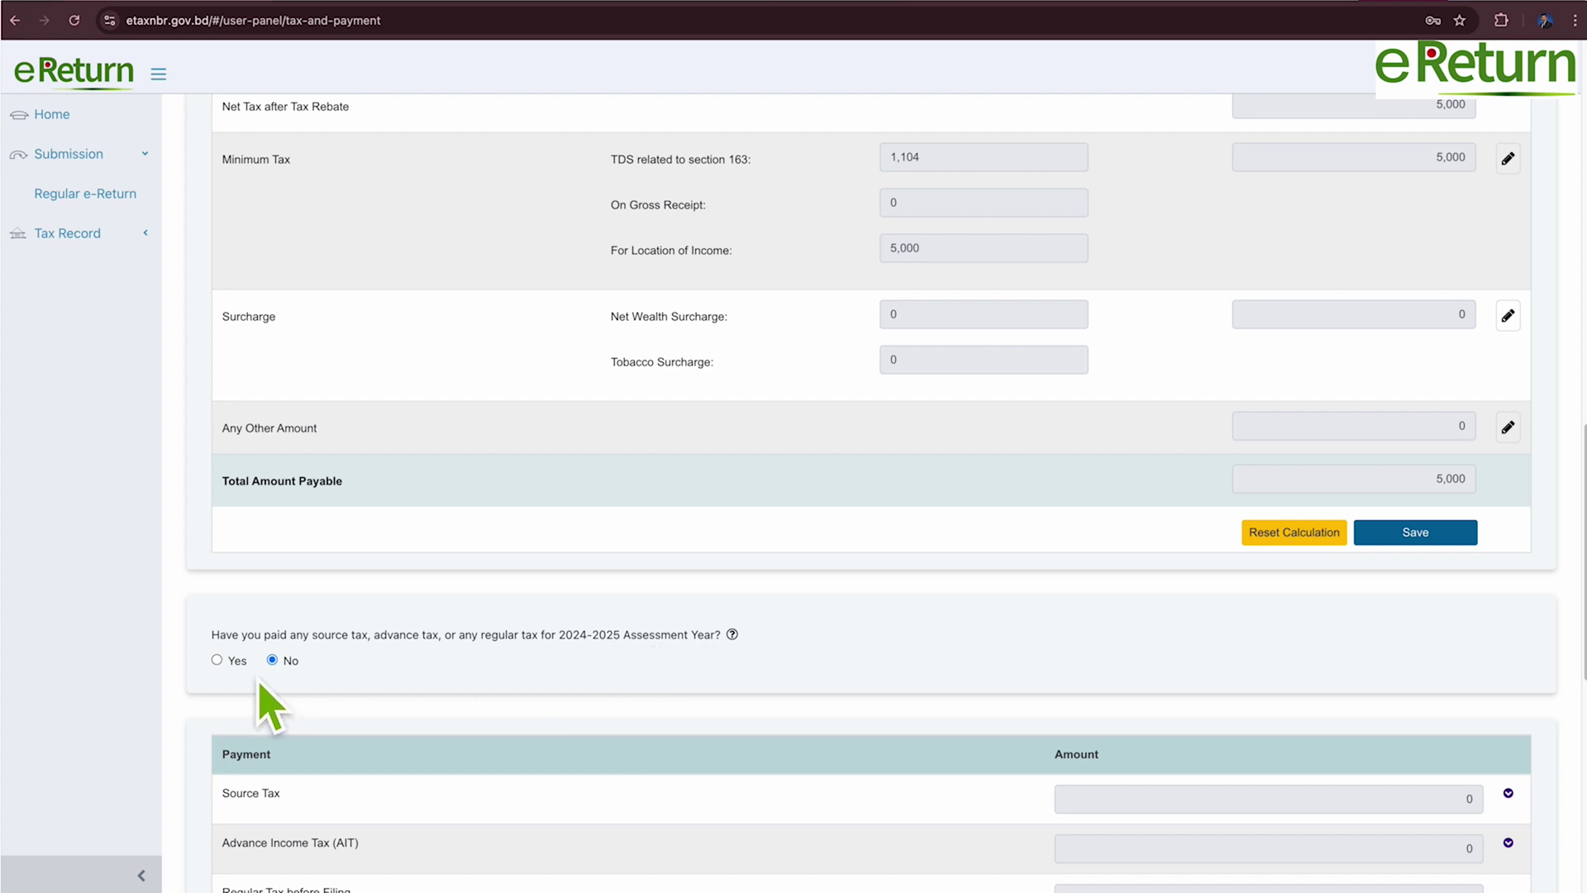
Answer Yes to paying source or advance tax and to updating the payment status.
left_click(217, 659)
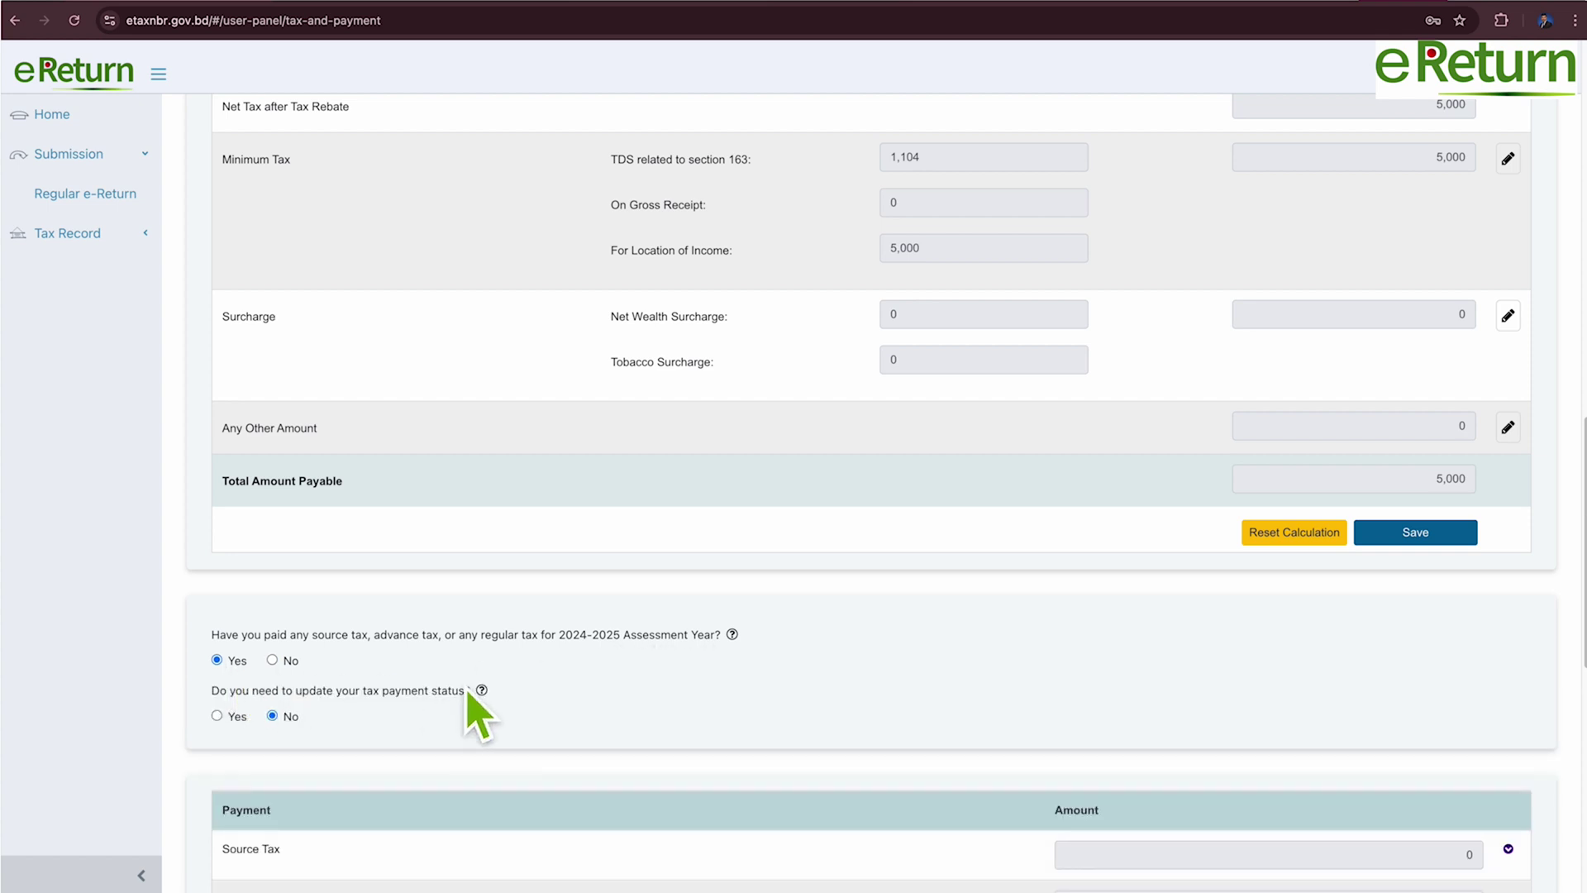
left_click(232, 720)
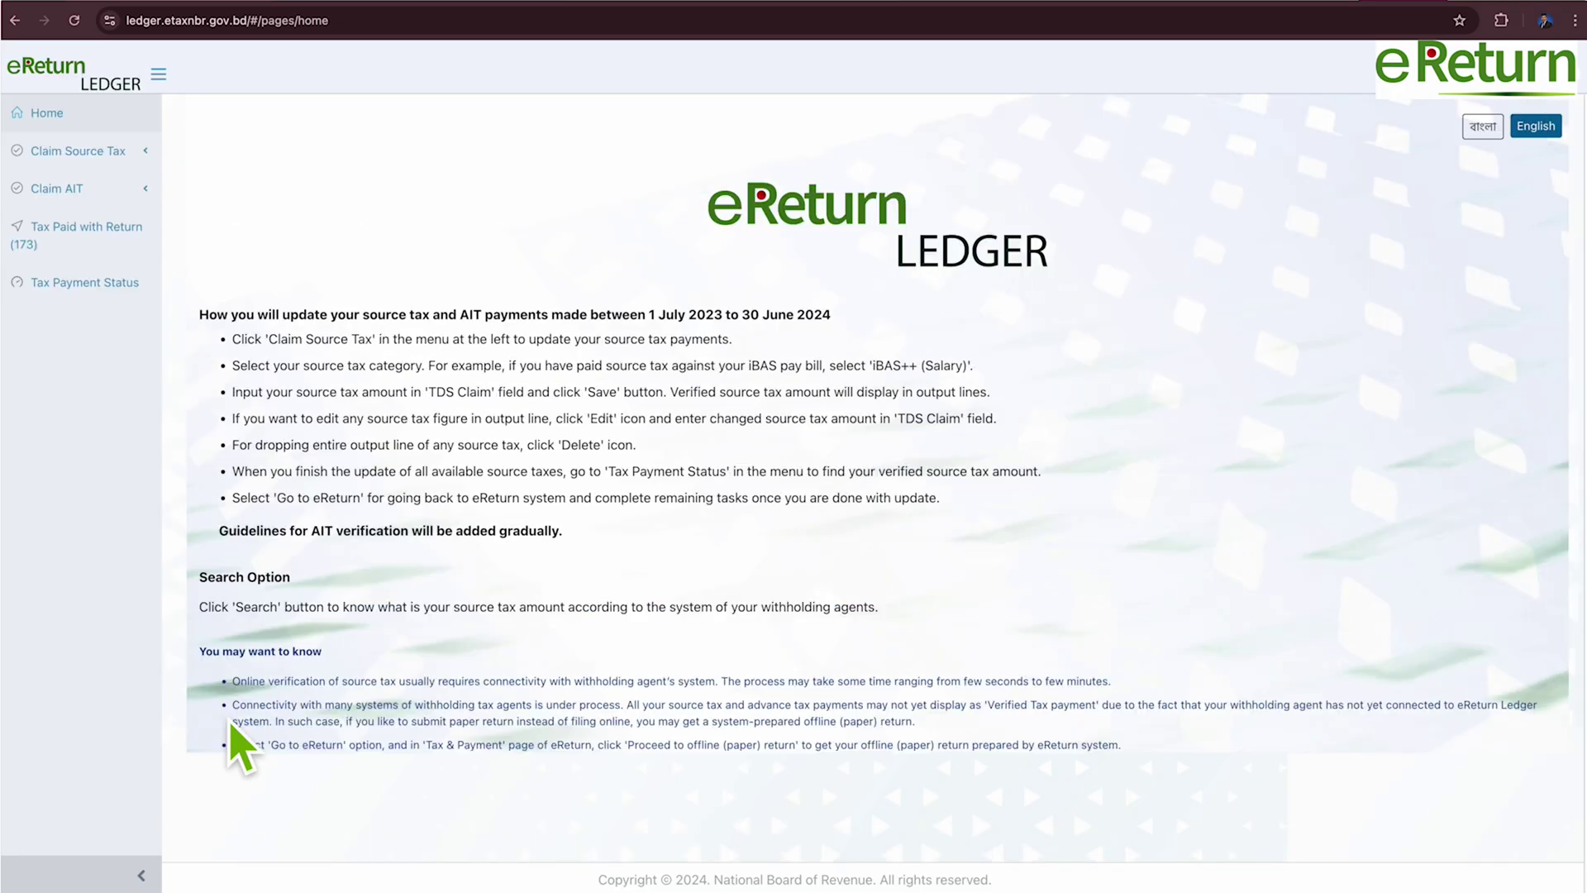
left_click(49, 157)
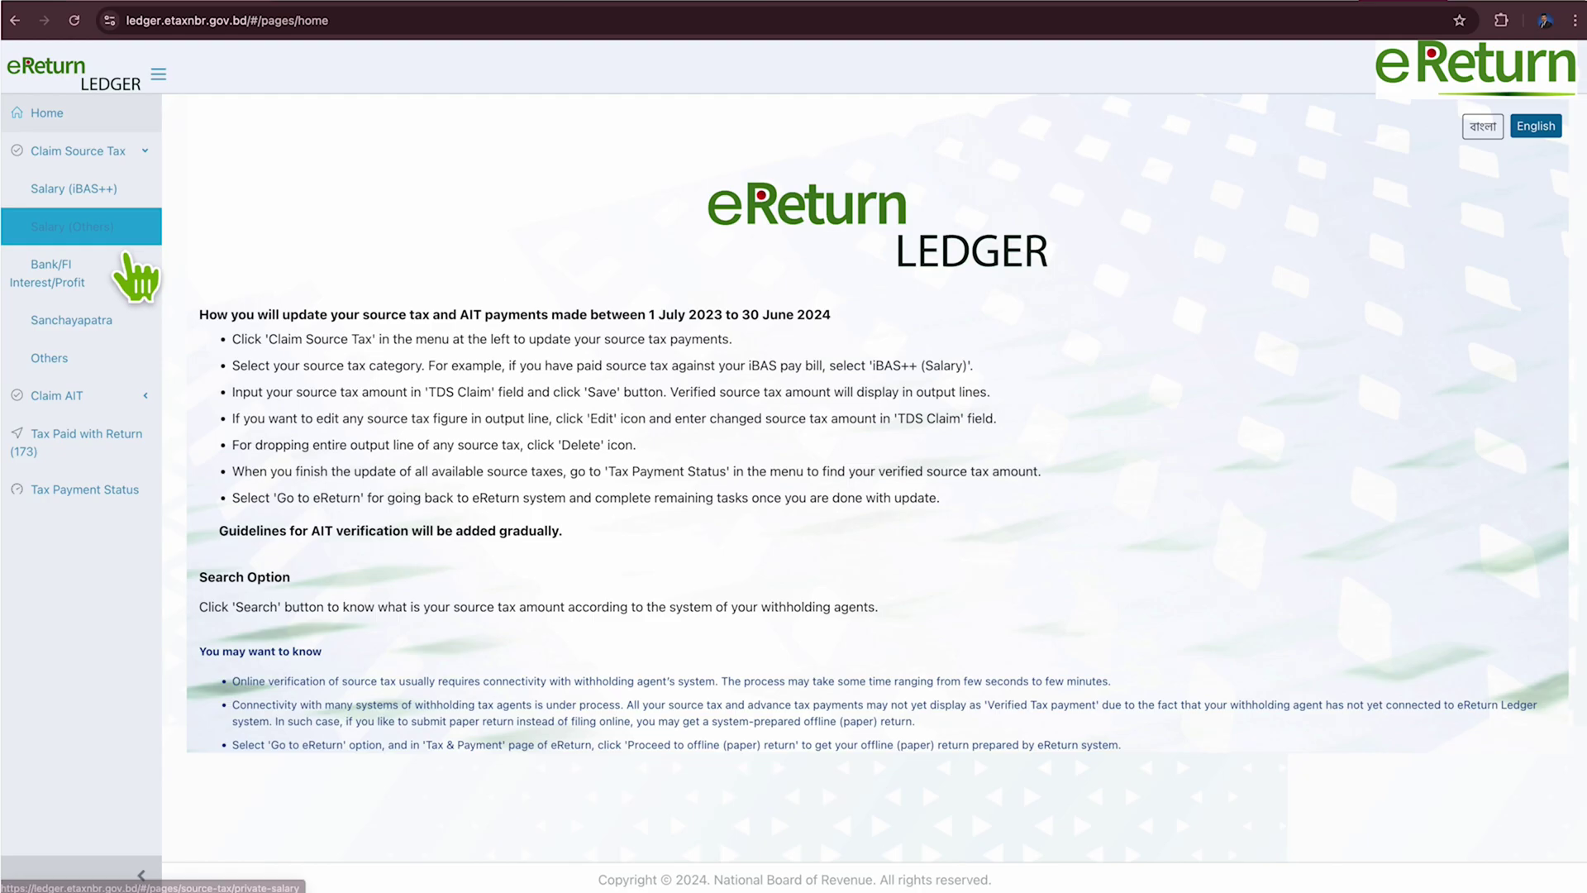
Look through the Salary (Others), Bank/FI interest and Sanchayapatra source-tax claim forms.
left_click(93, 225)
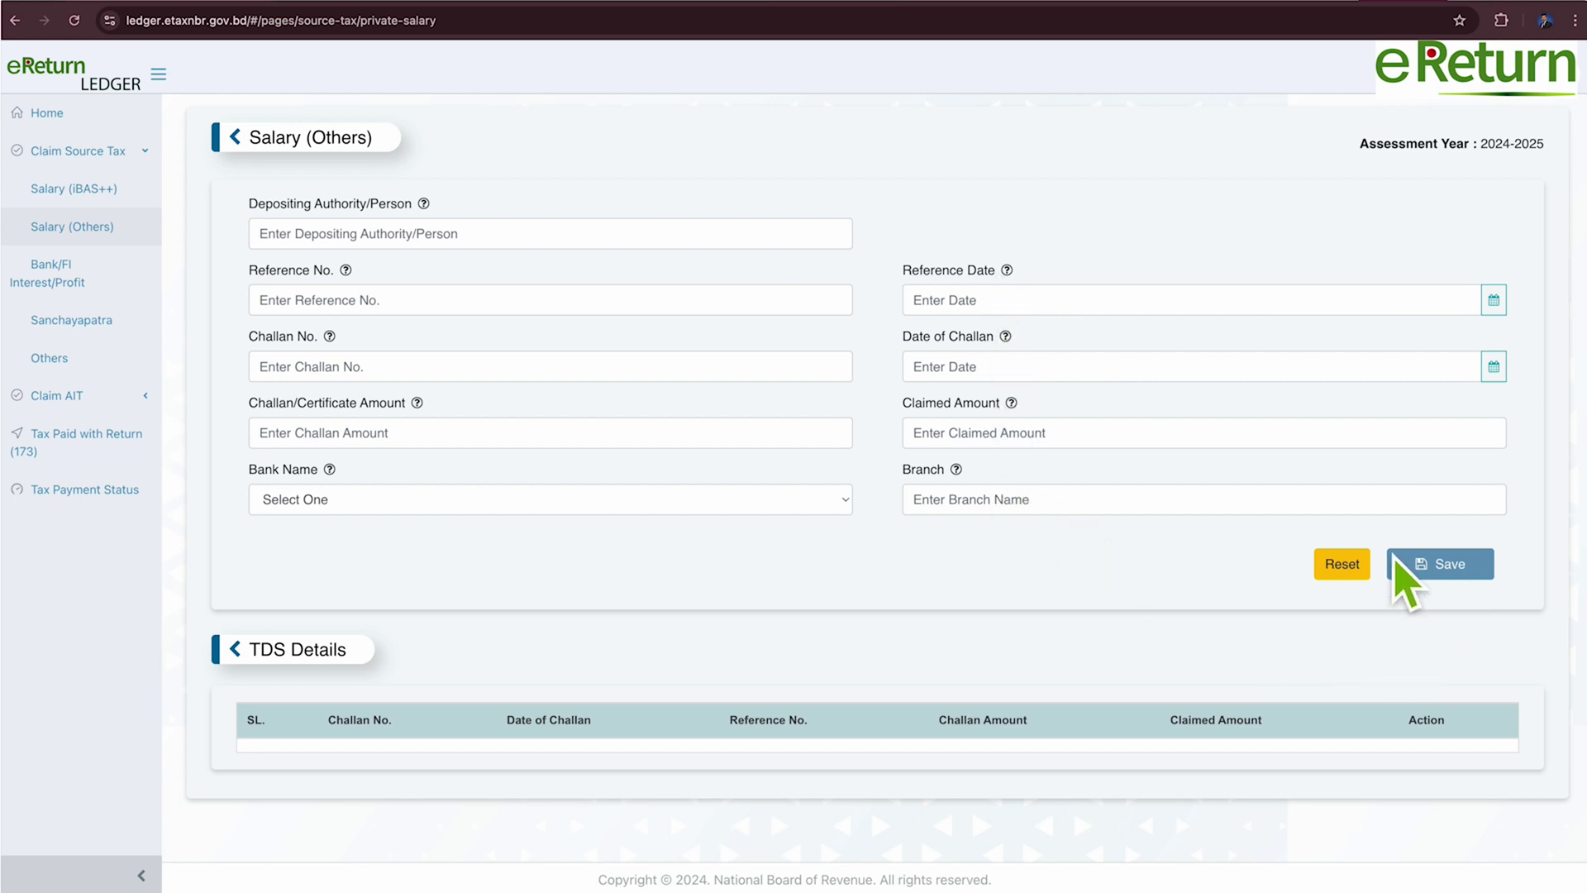
left_click(111, 279)
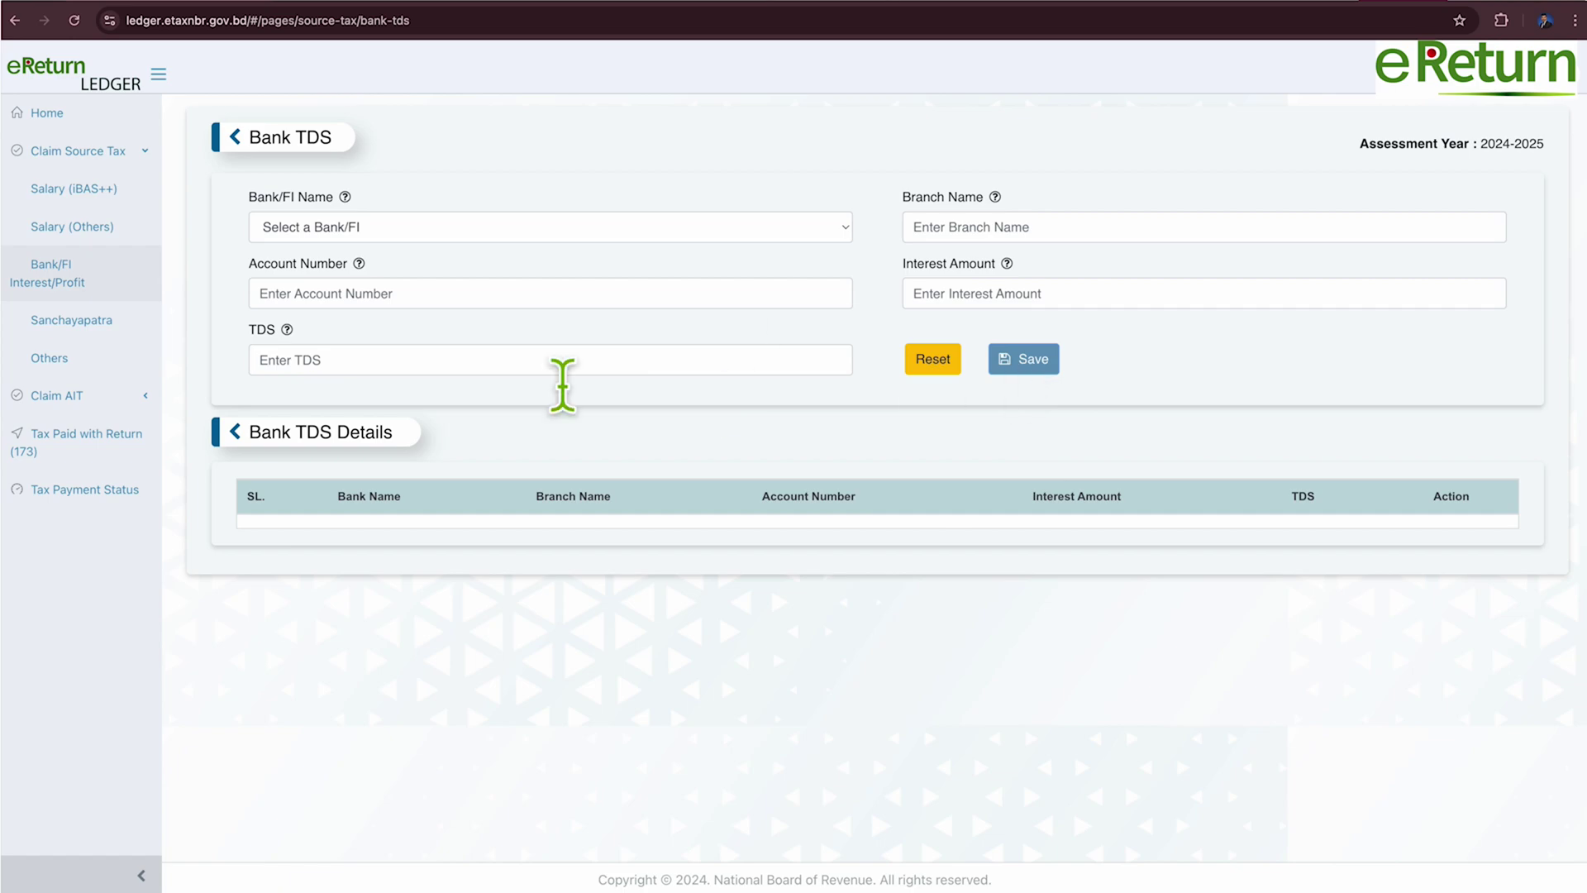
left_click(80, 320)
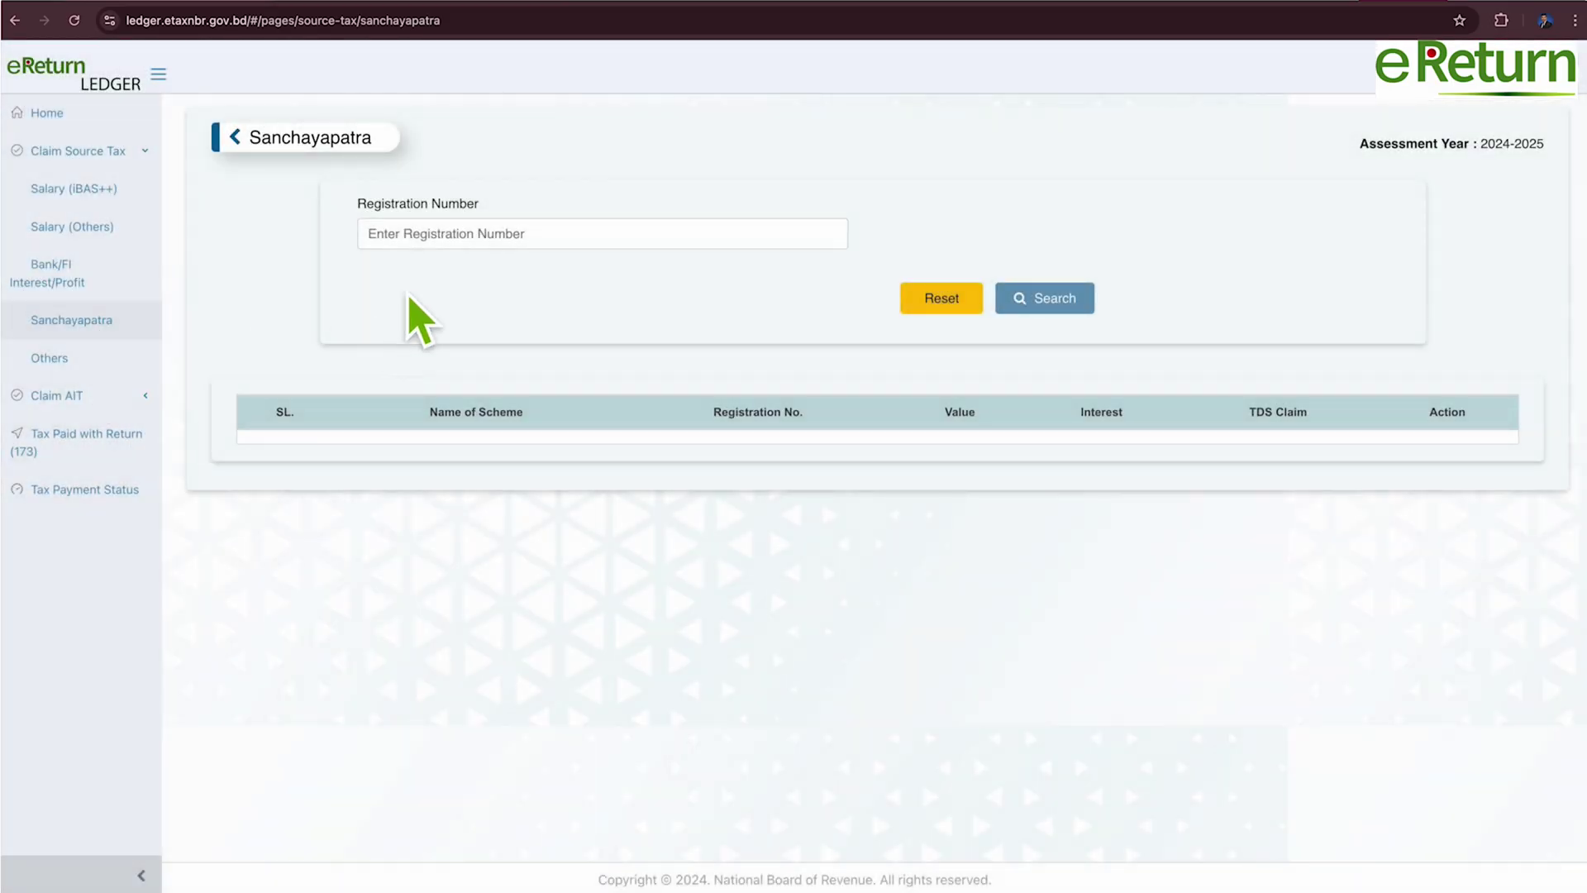
Search Sanchayapatra records for registration number 202, find none, clear it, and view Section 173.
left_click(422, 241)
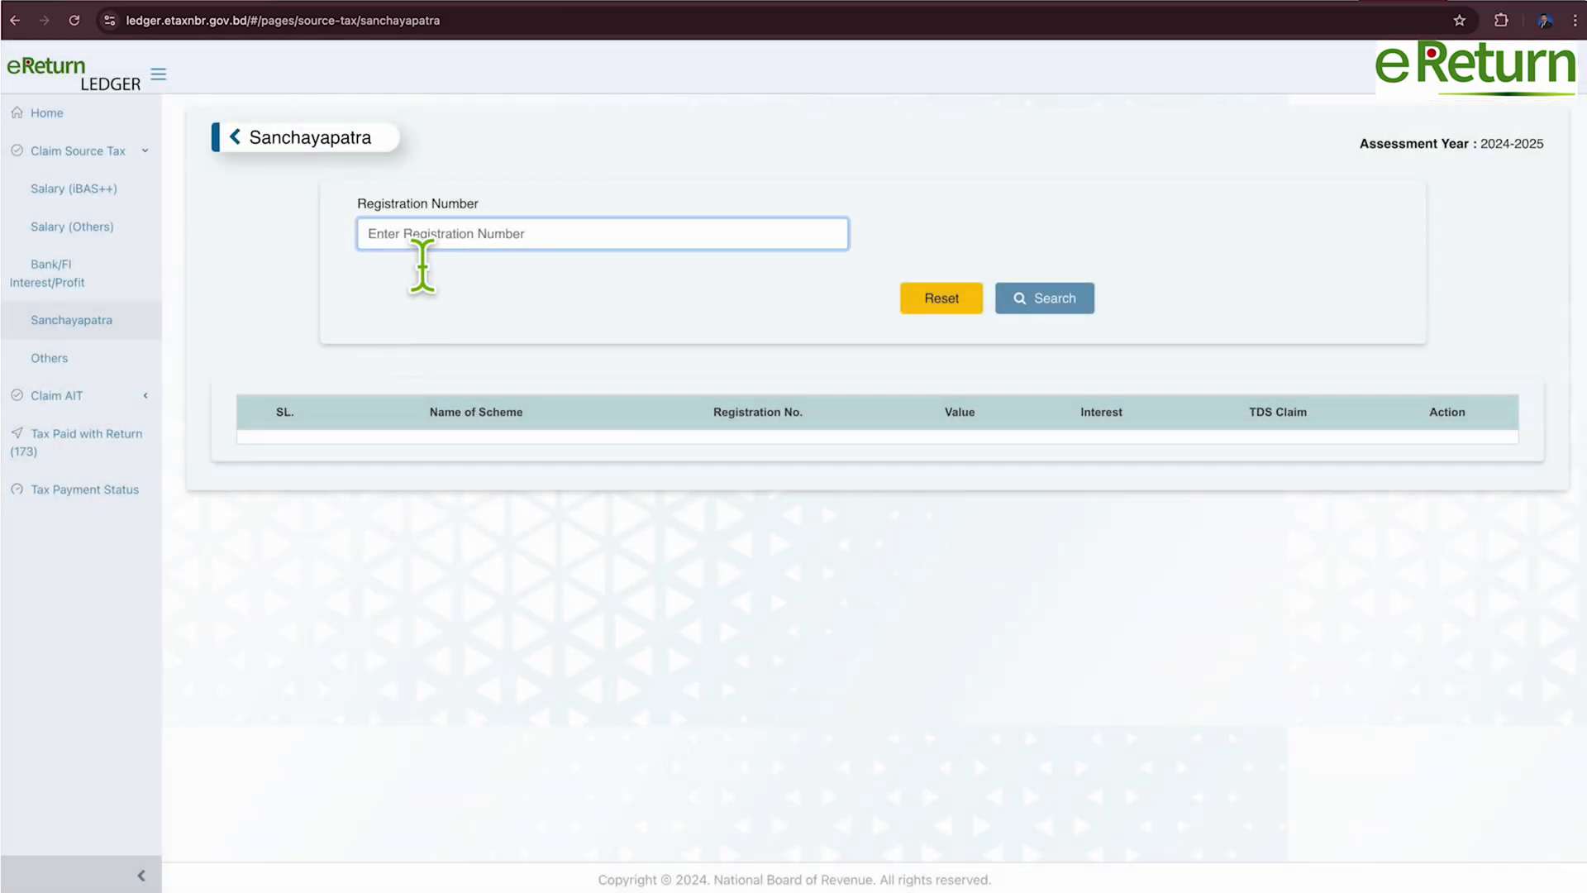
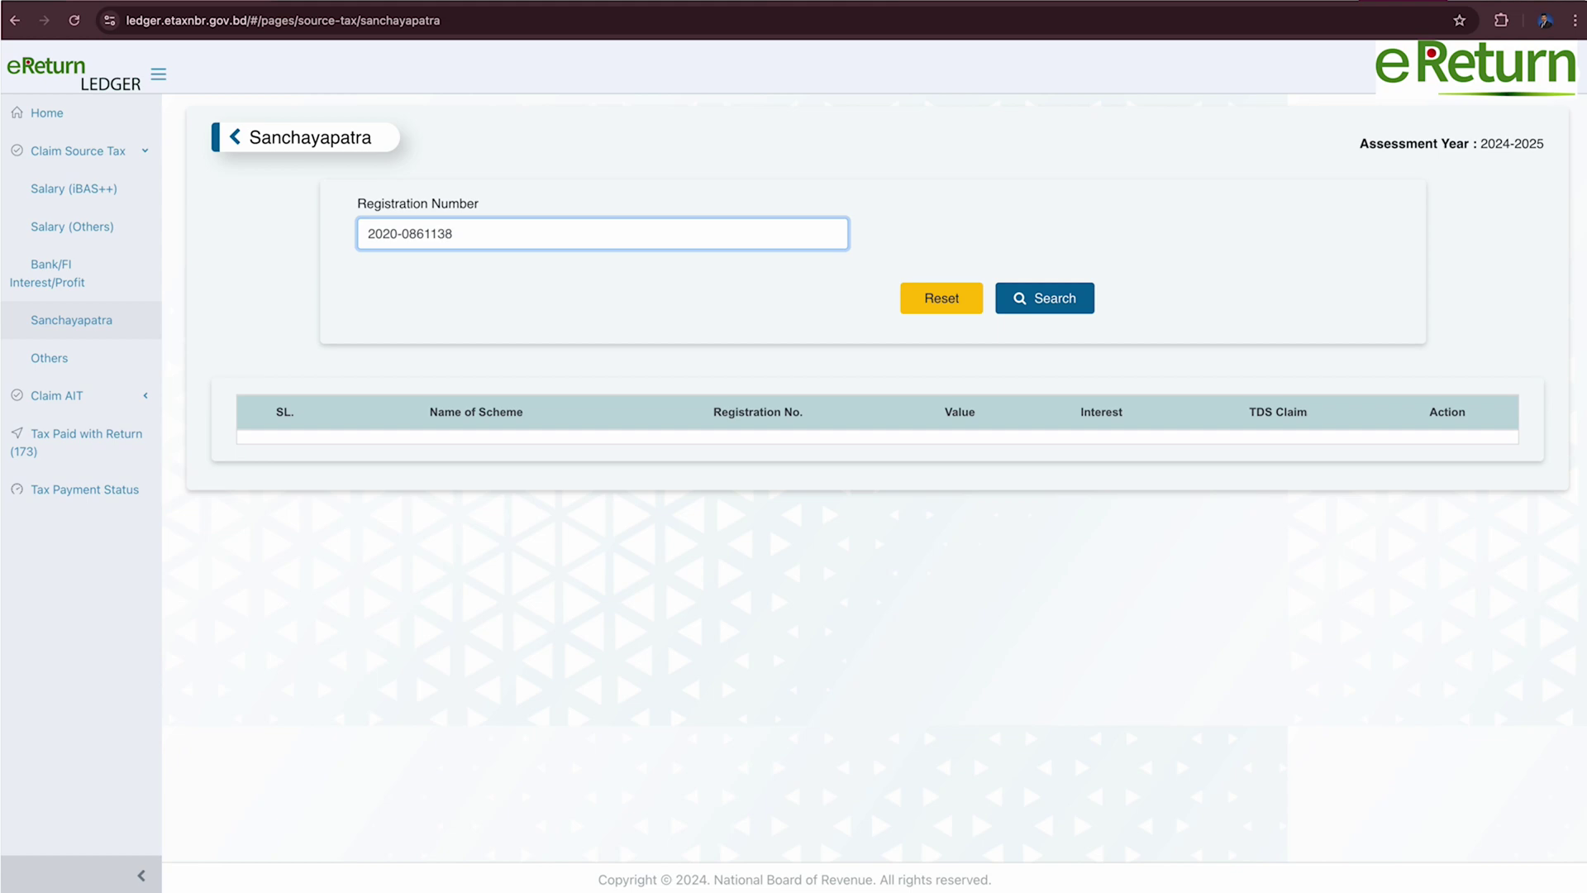
left_click(1075, 299)
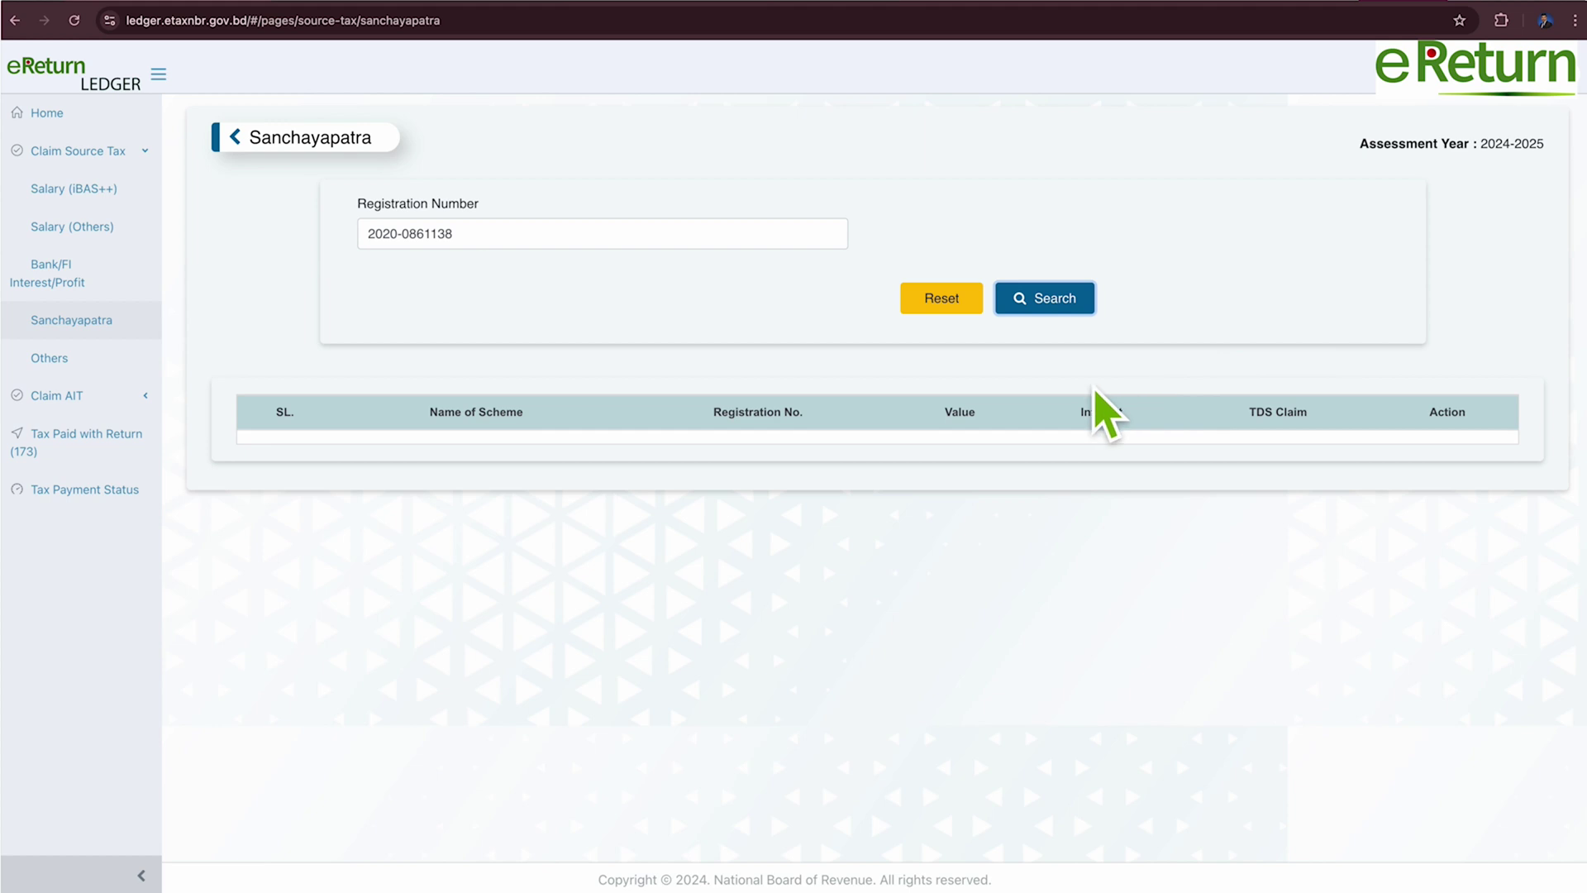
left_click_drag(496, 258, 310, 269)
key("BackSpace")
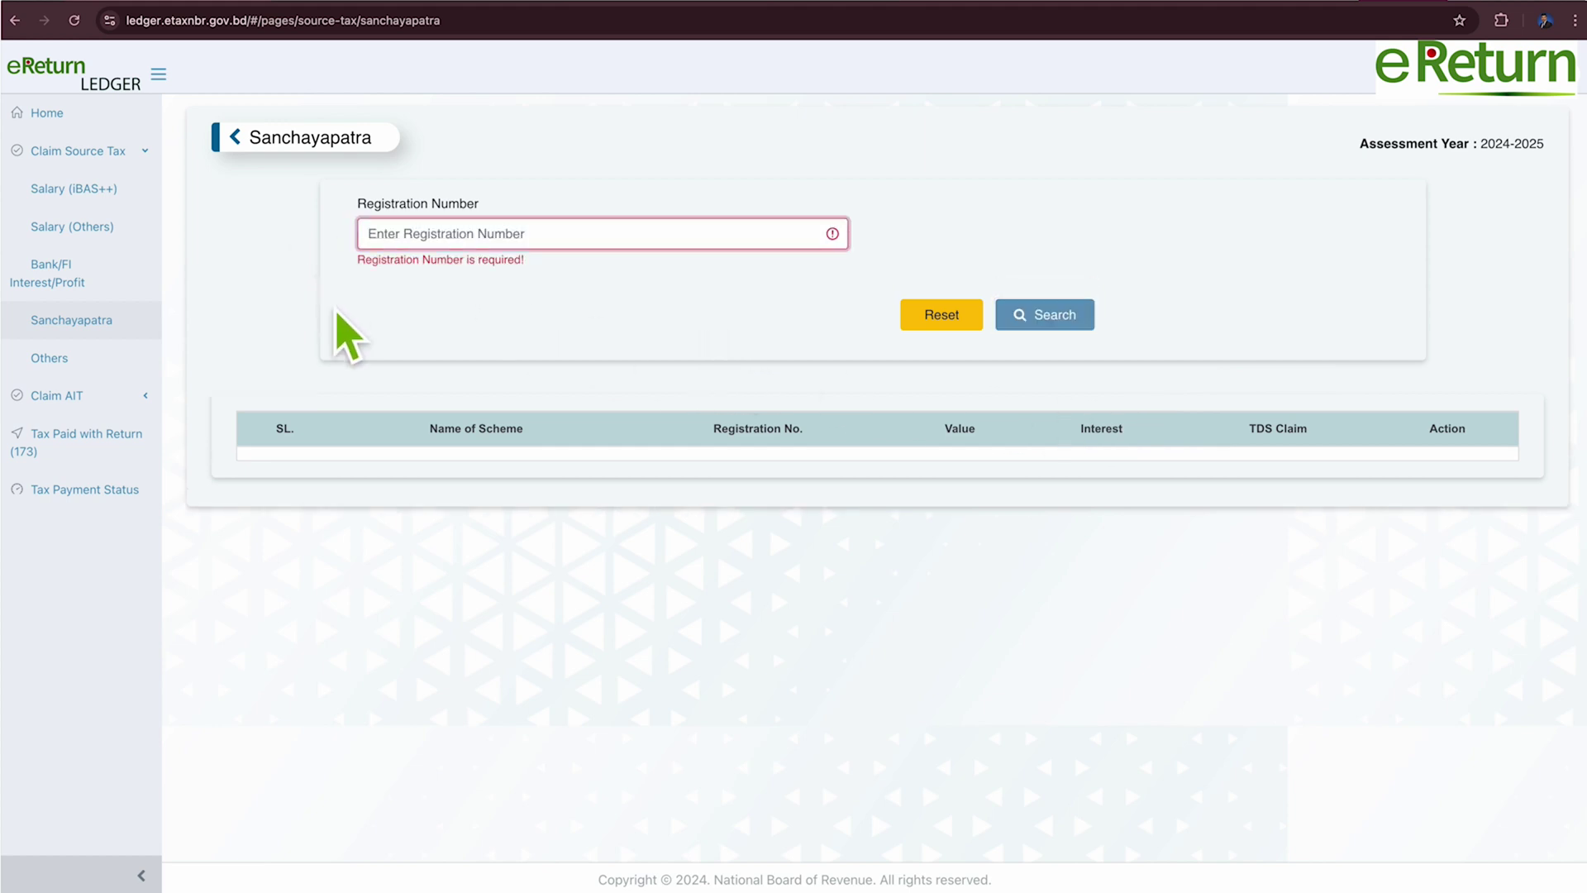
left_click(110, 442)
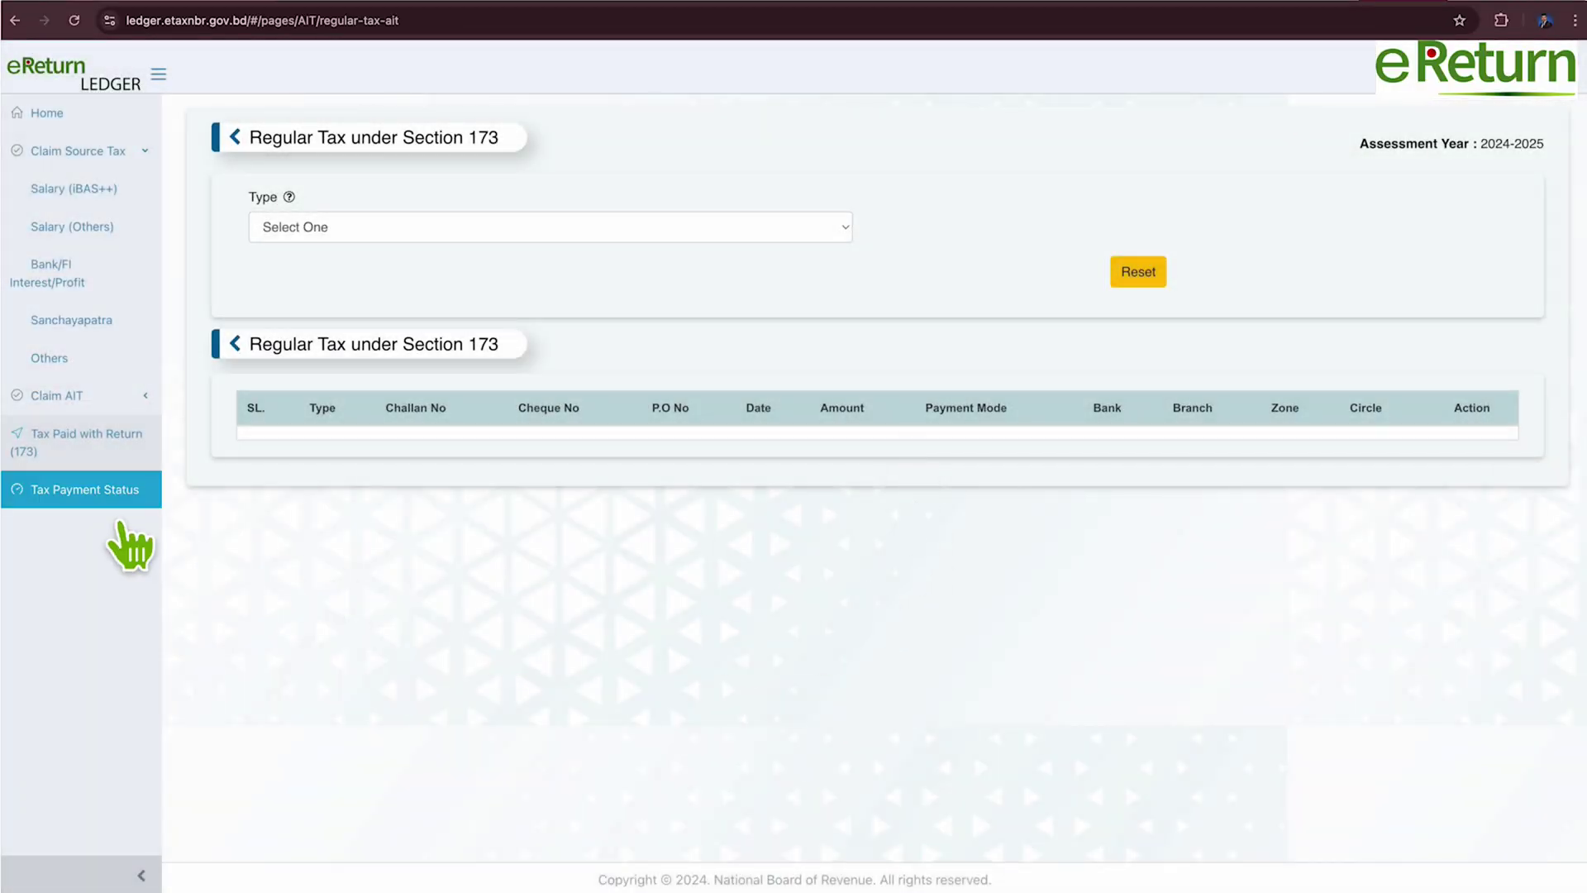
Confirm every ledger tax payment shows 0, then return to the eReturn return.
left_click(98, 496)
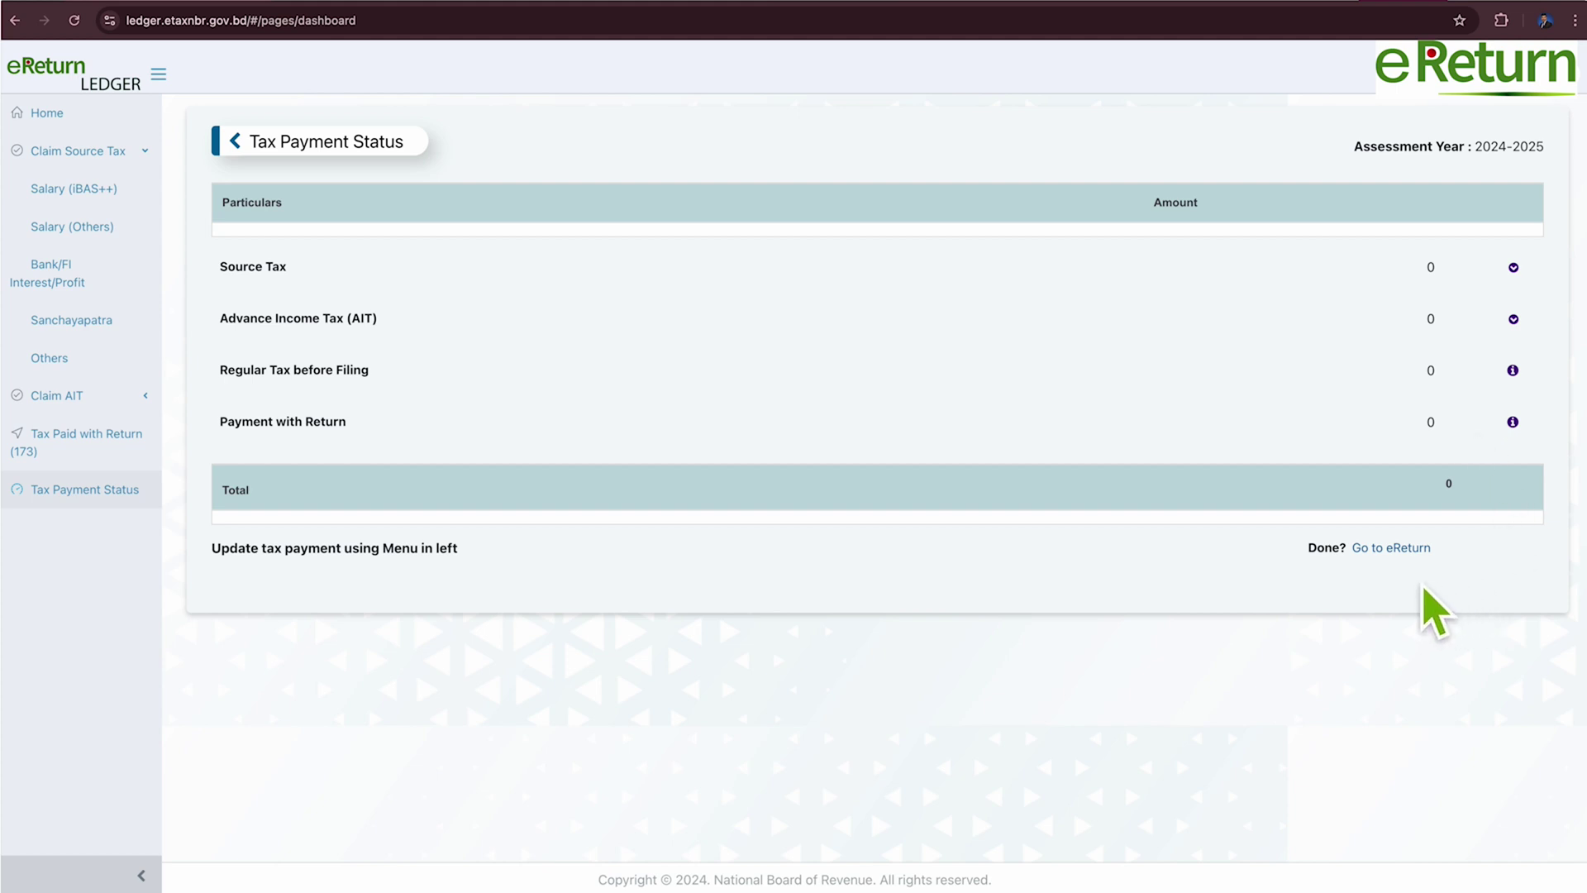
left_click(1415, 549)
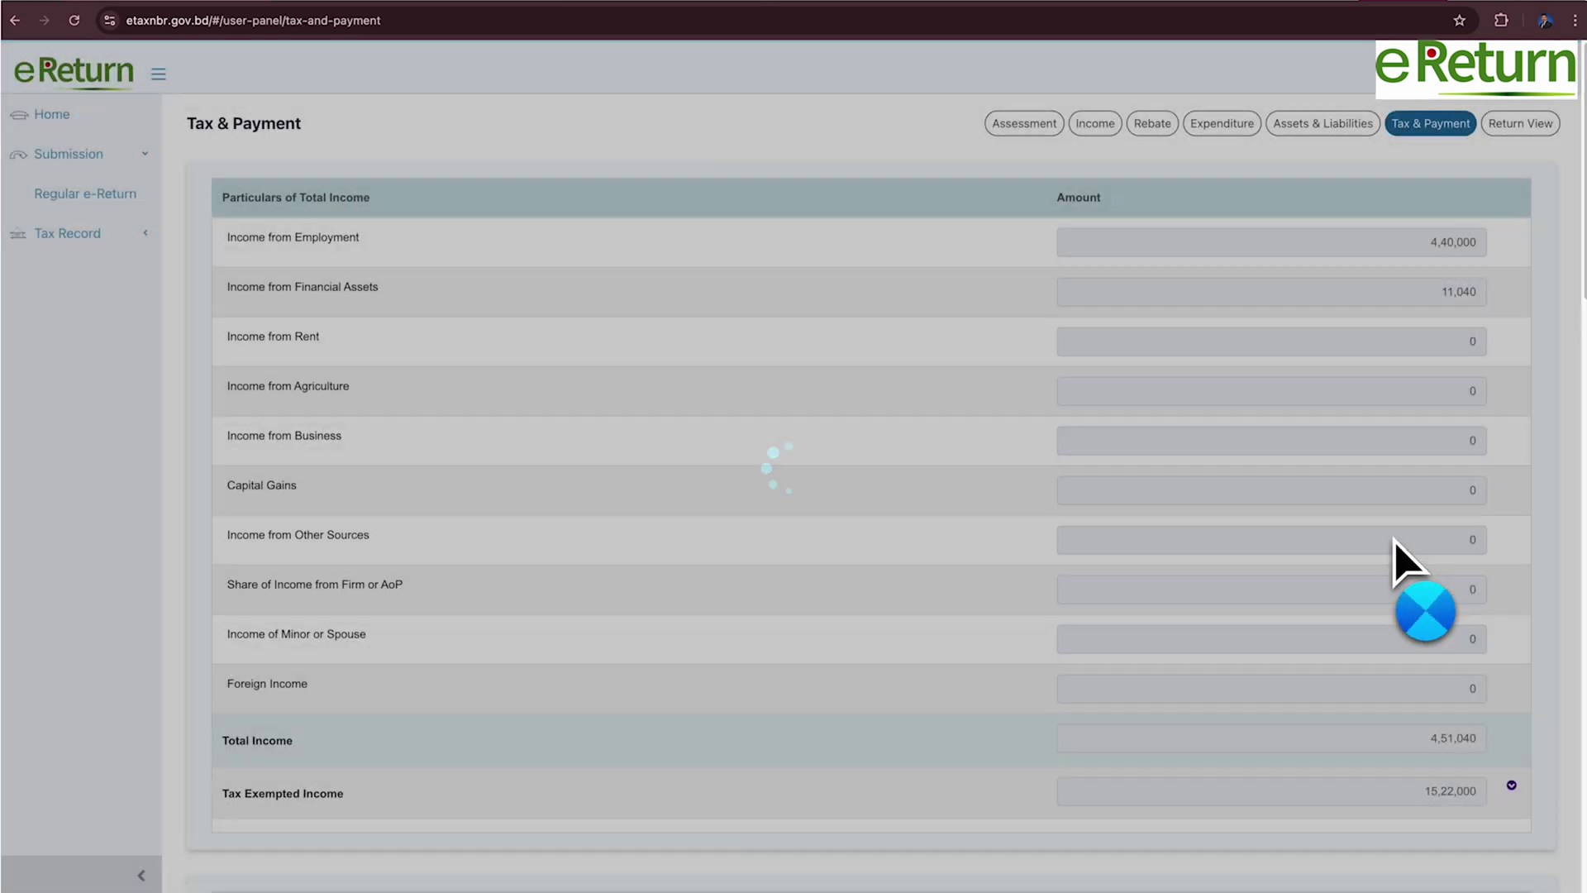
View the payment methods for the 5,000 payable, then expand the Tax Record sections.
scroll(1310, 471, "down", 17)
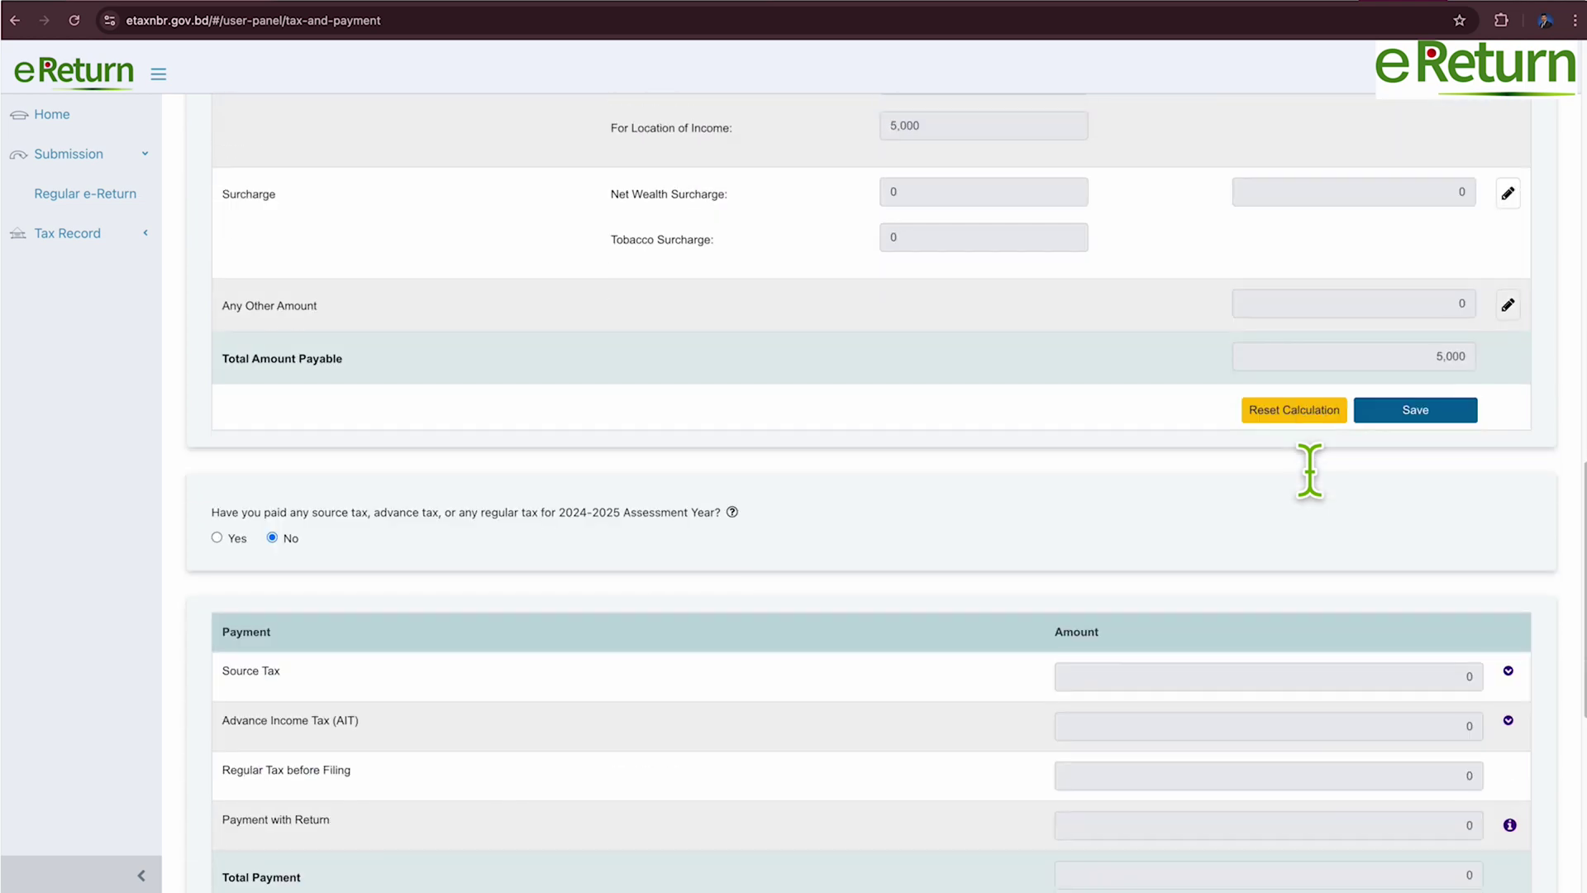
scroll(1310, 471, "down", 5)
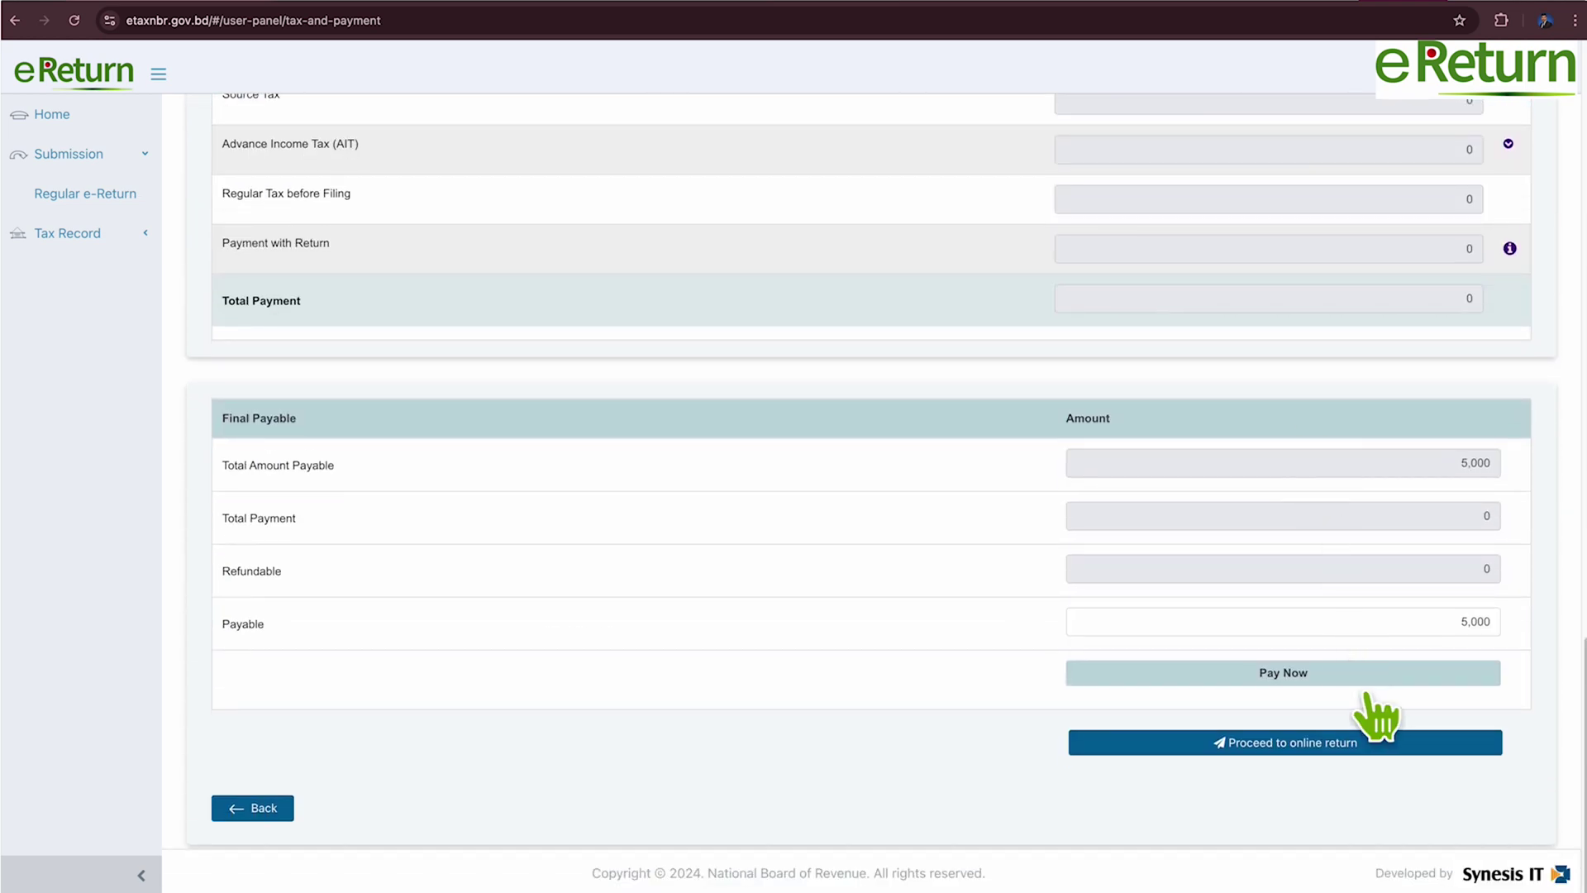
left_click(1368, 676)
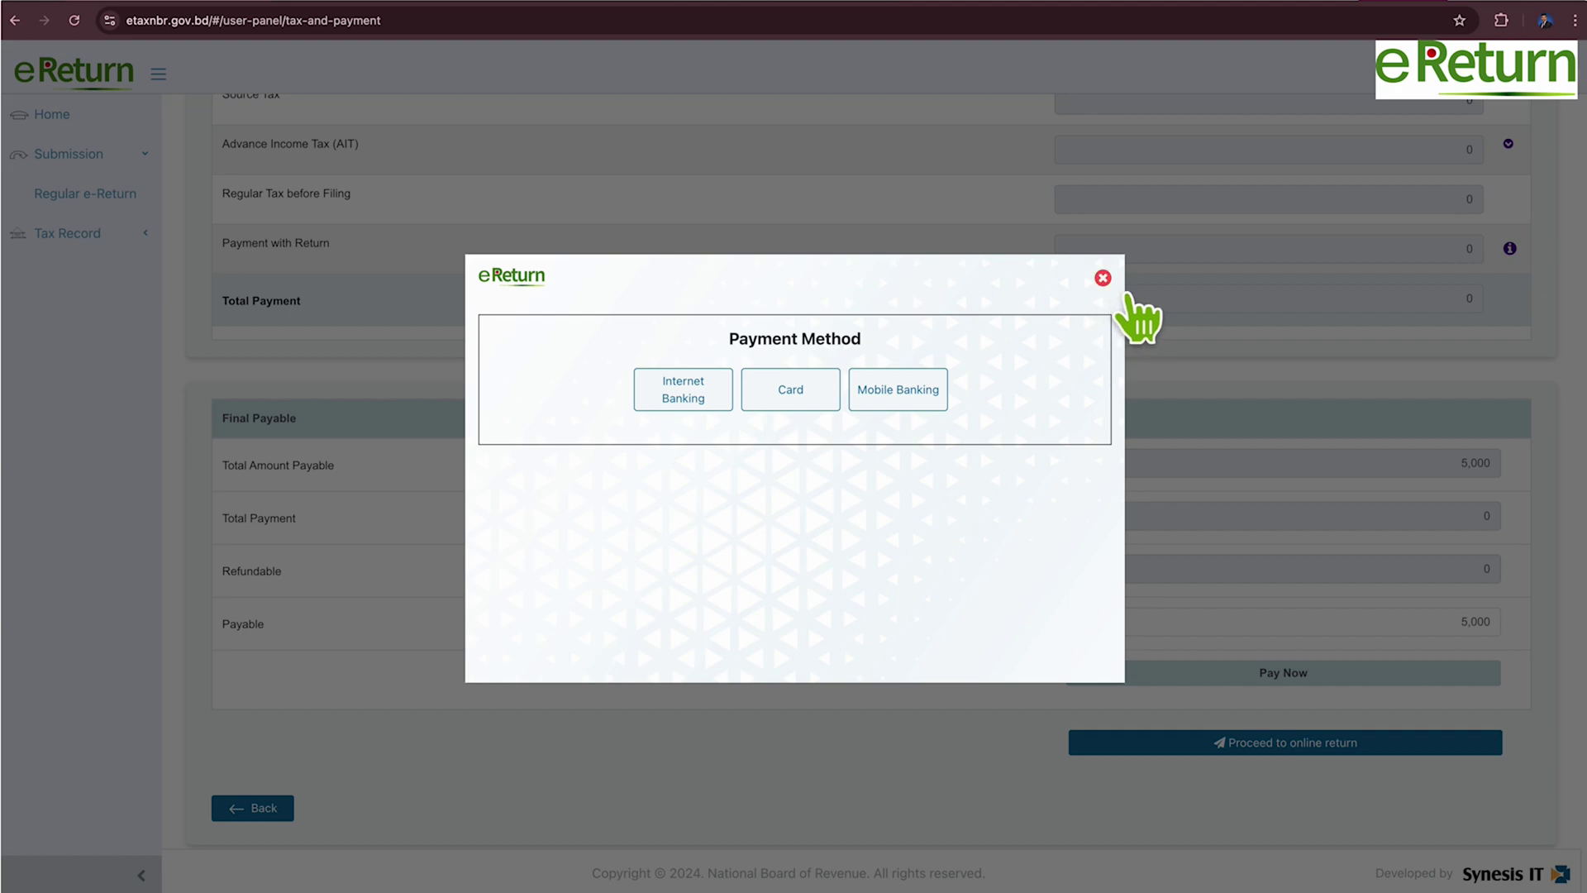
left_click(1103, 279)
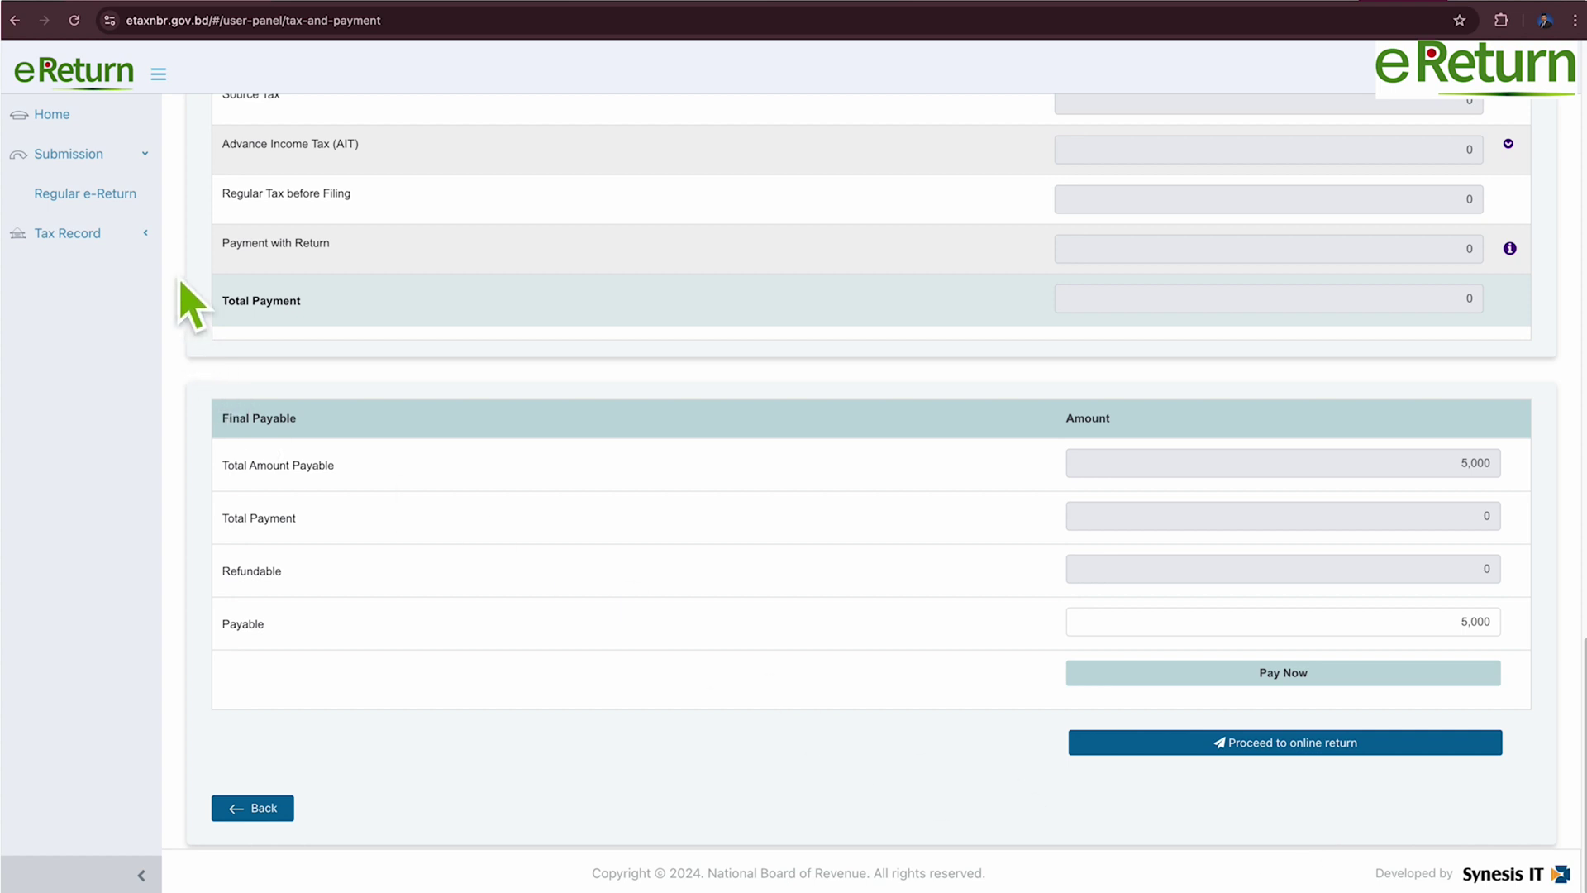
left_click(157, 248)
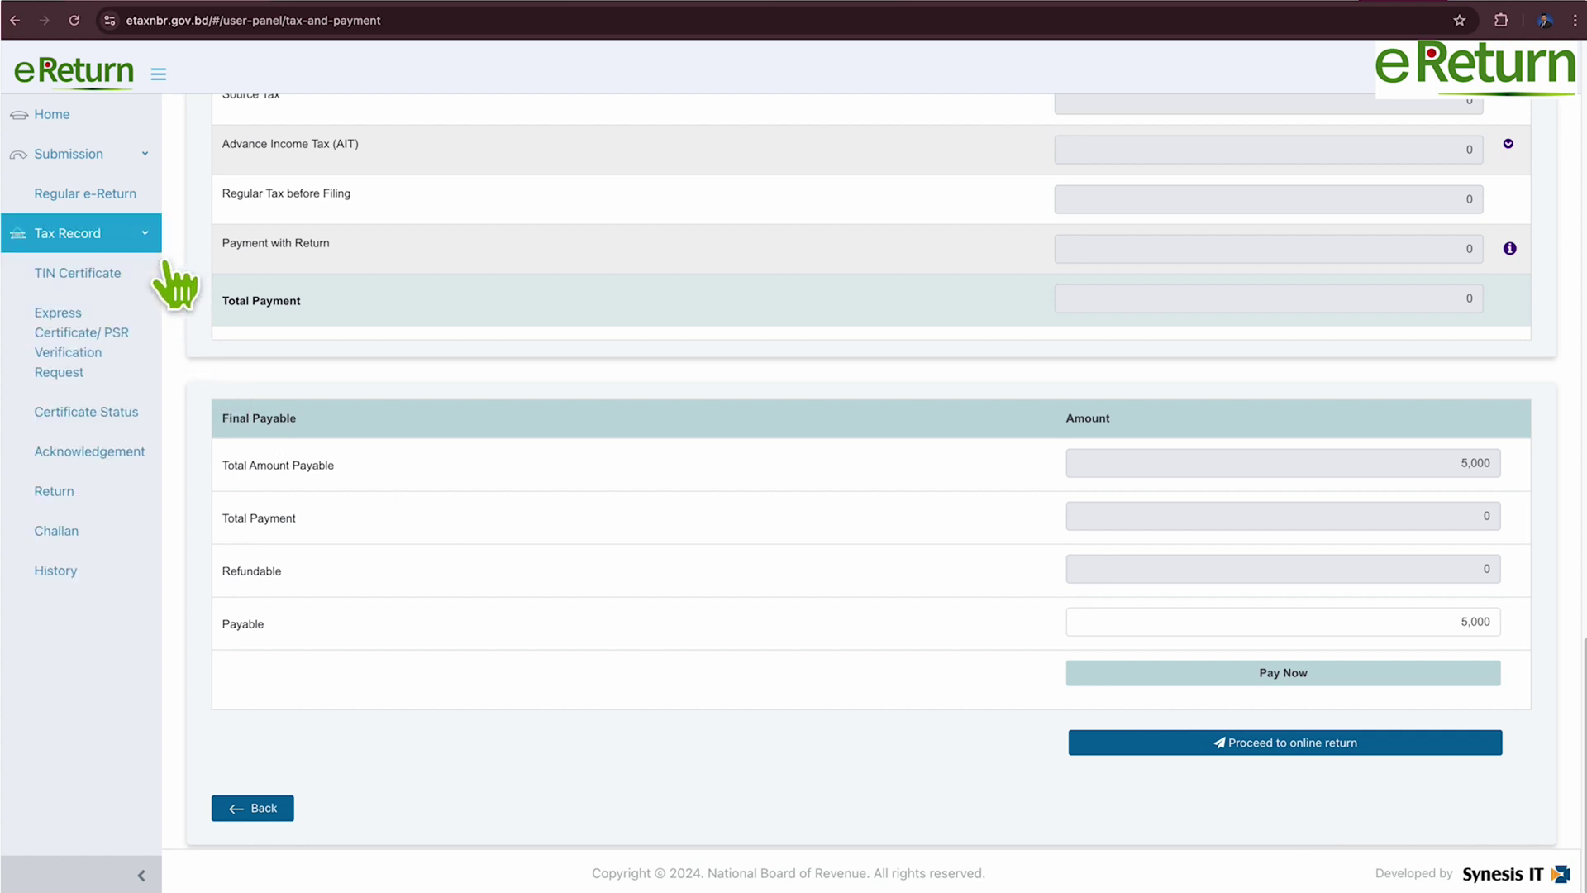